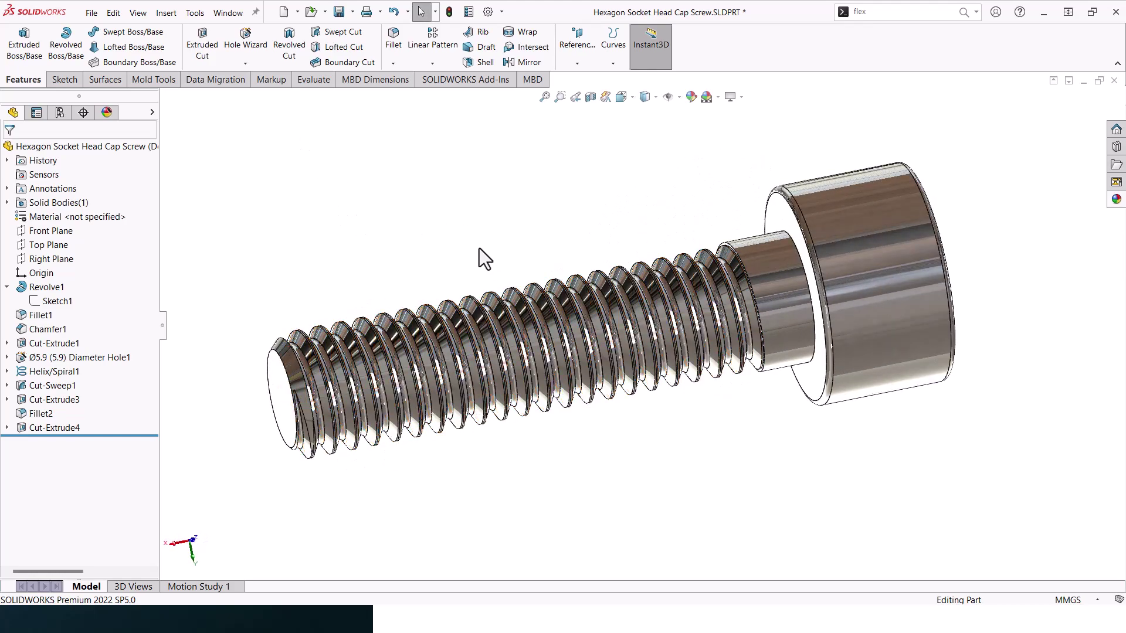
Create a new blank part document, Part4, and select its Front Plane
left_click(298, 12)
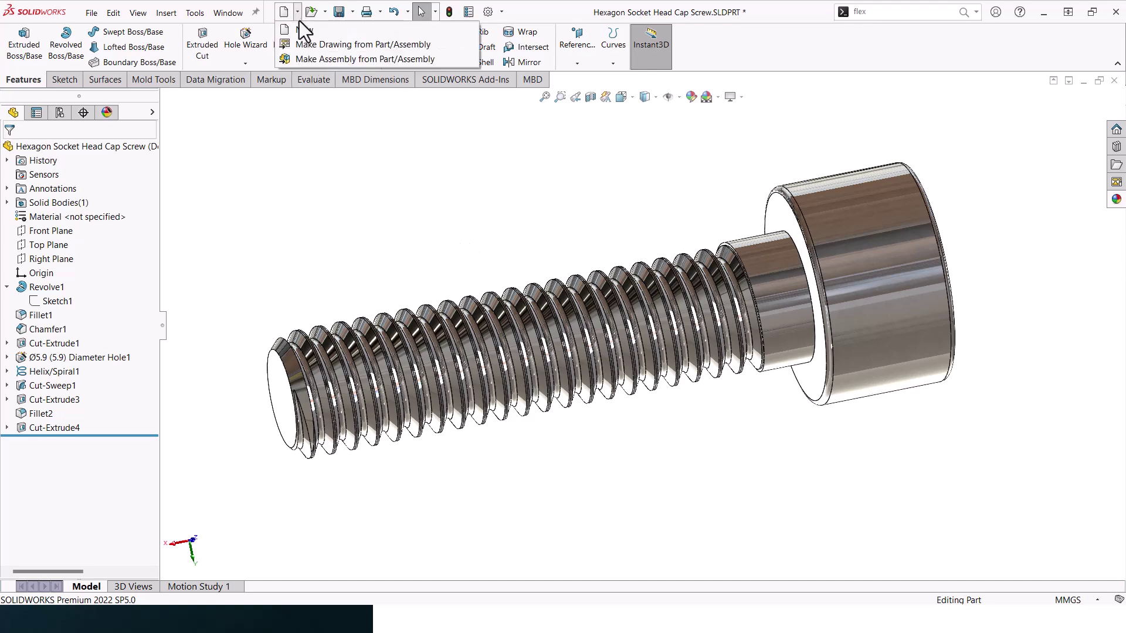
left_click(305, 30)
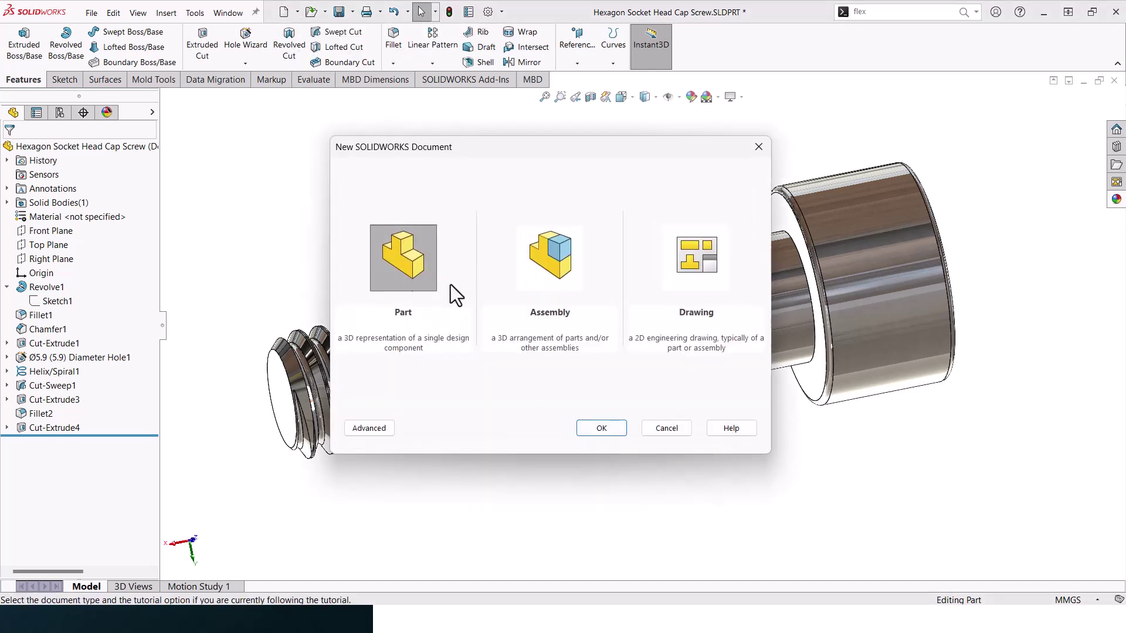
left_click(588, 428)
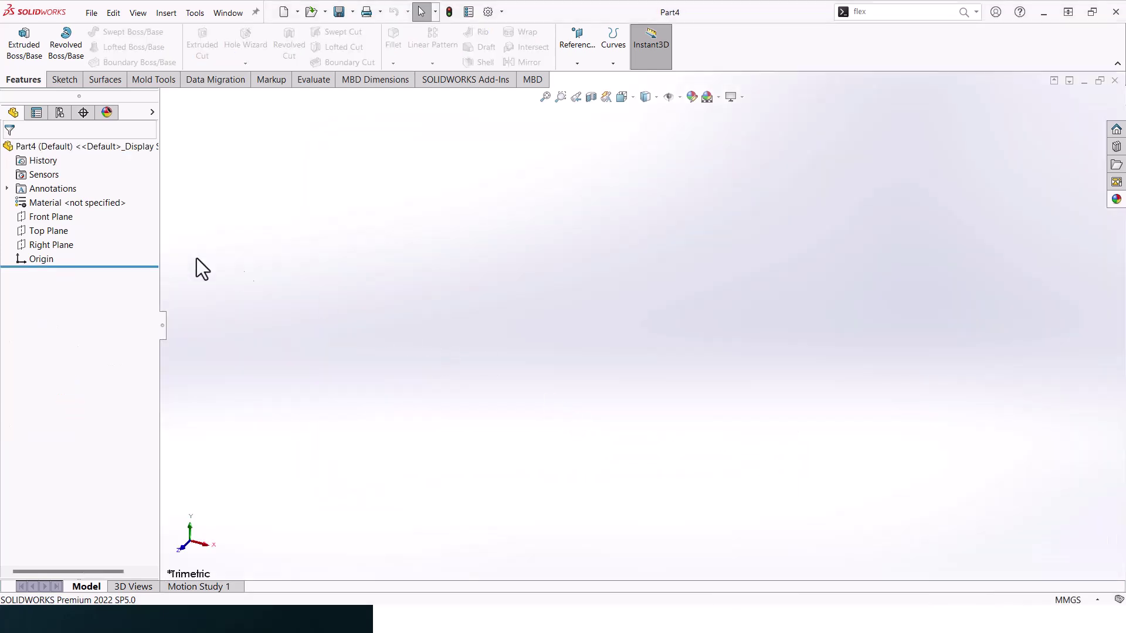
left_click(44, 216)
Draw a closed stepped line outline from the origin: a taller head stepping down to a long shank
left_click(105, 194)
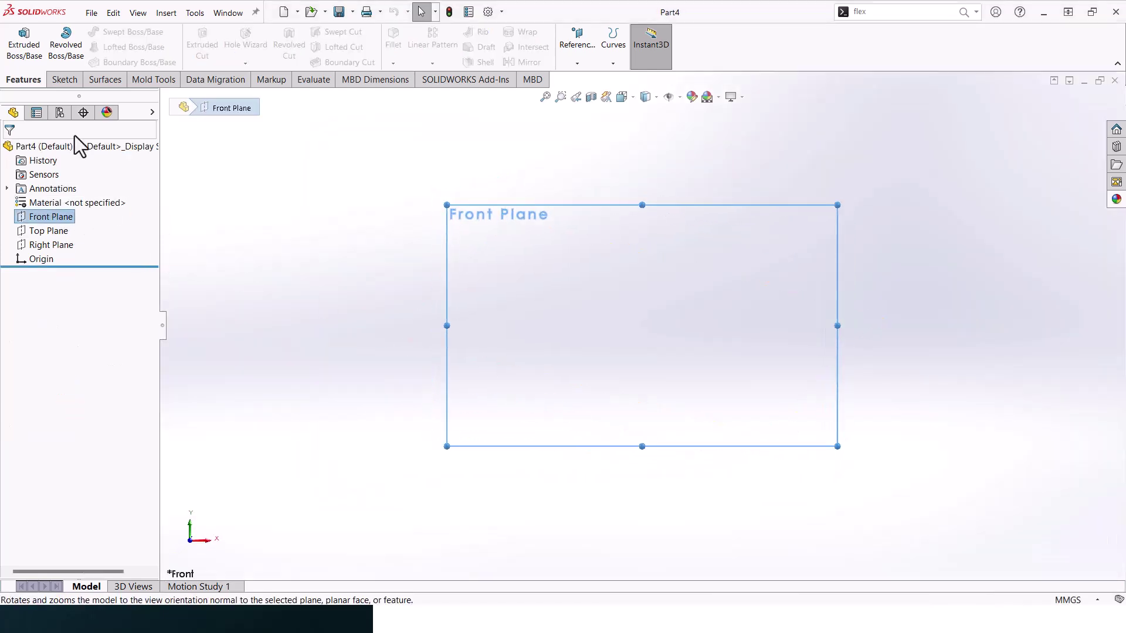
left_click(64, 80)
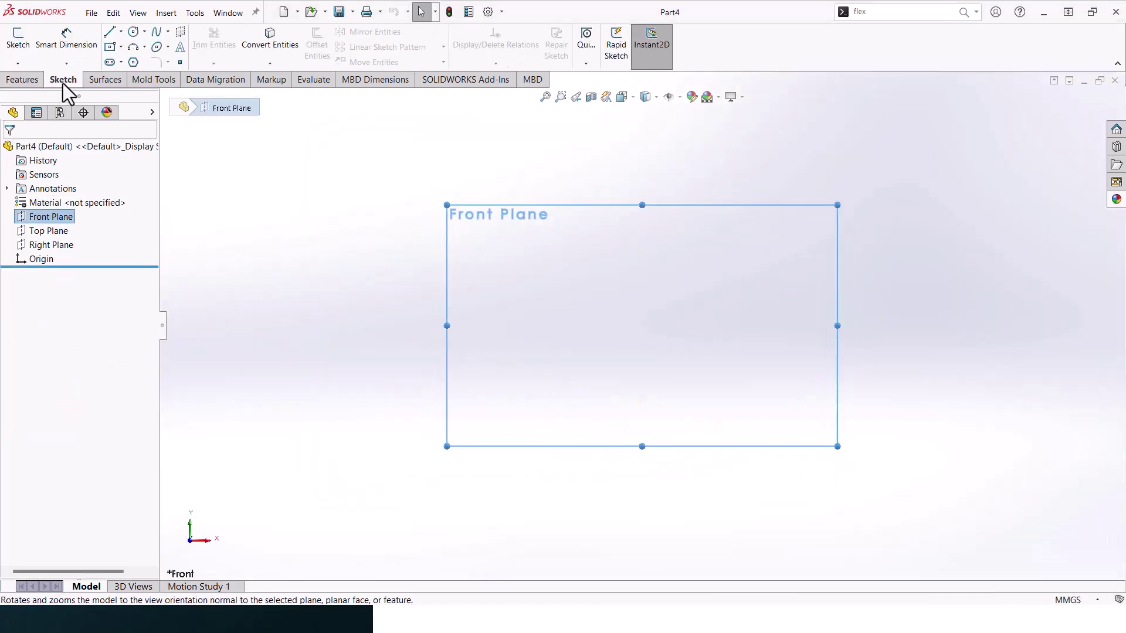
left_click(109, 32)
left_click(643, 325)
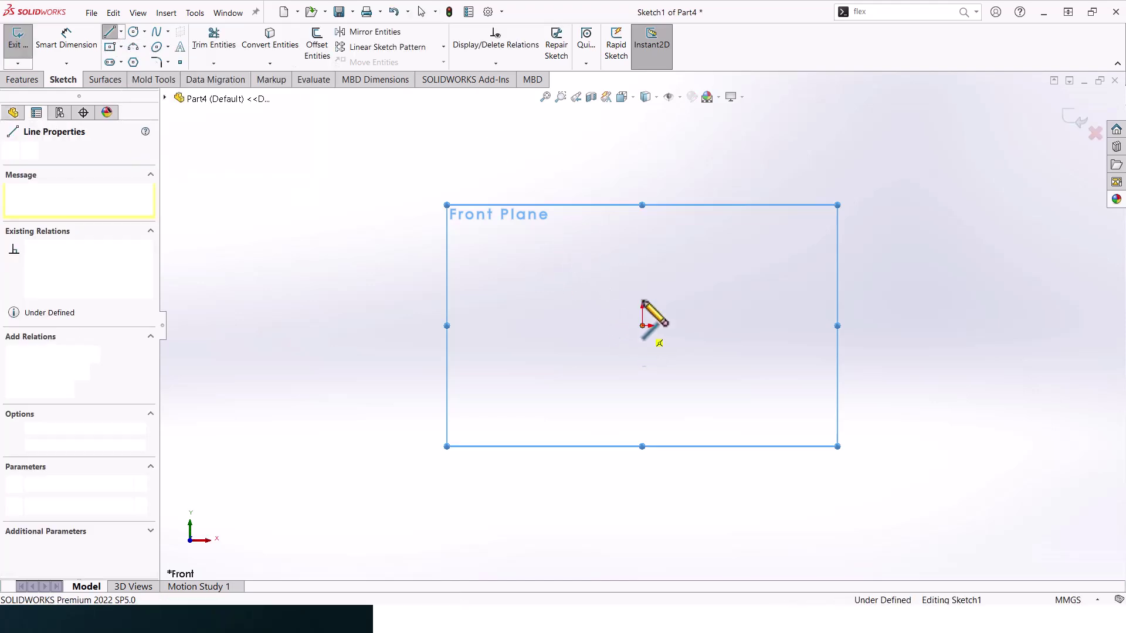
left_click(643, 279)
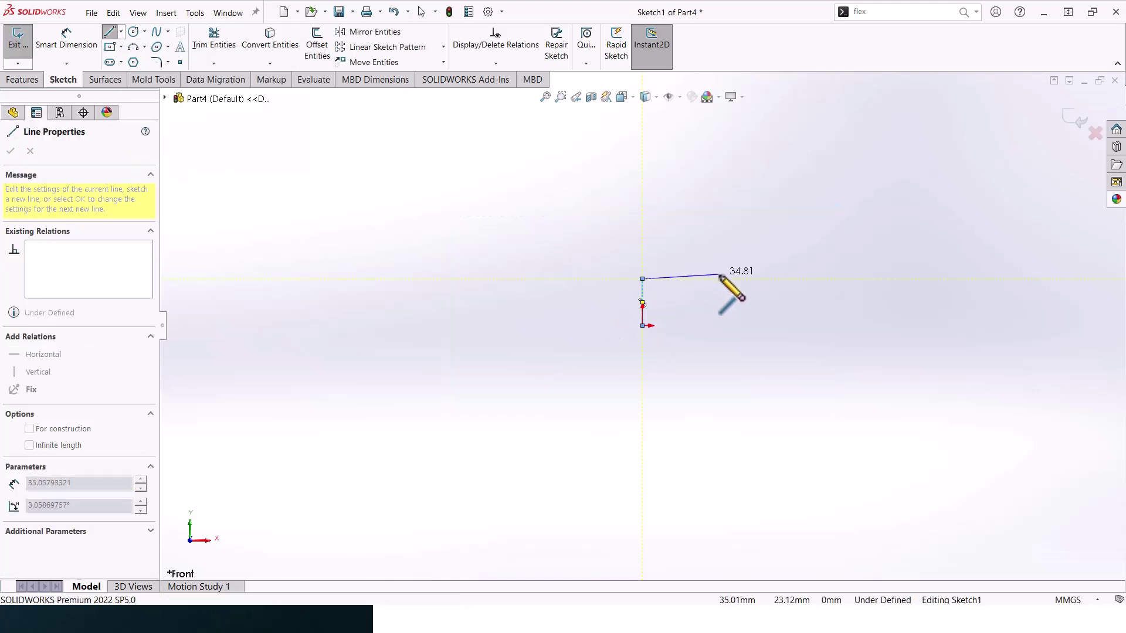
left_click(684, 279)
left_click(683, 296)
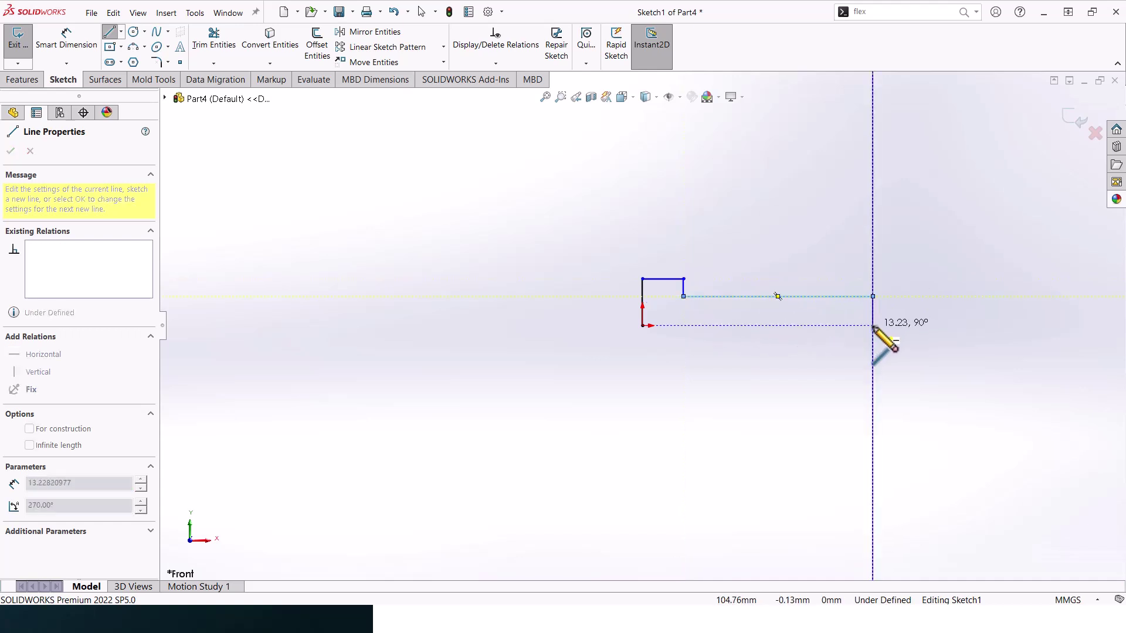
left_click(874, 326)
left_click(866, 325)
key("Escape")
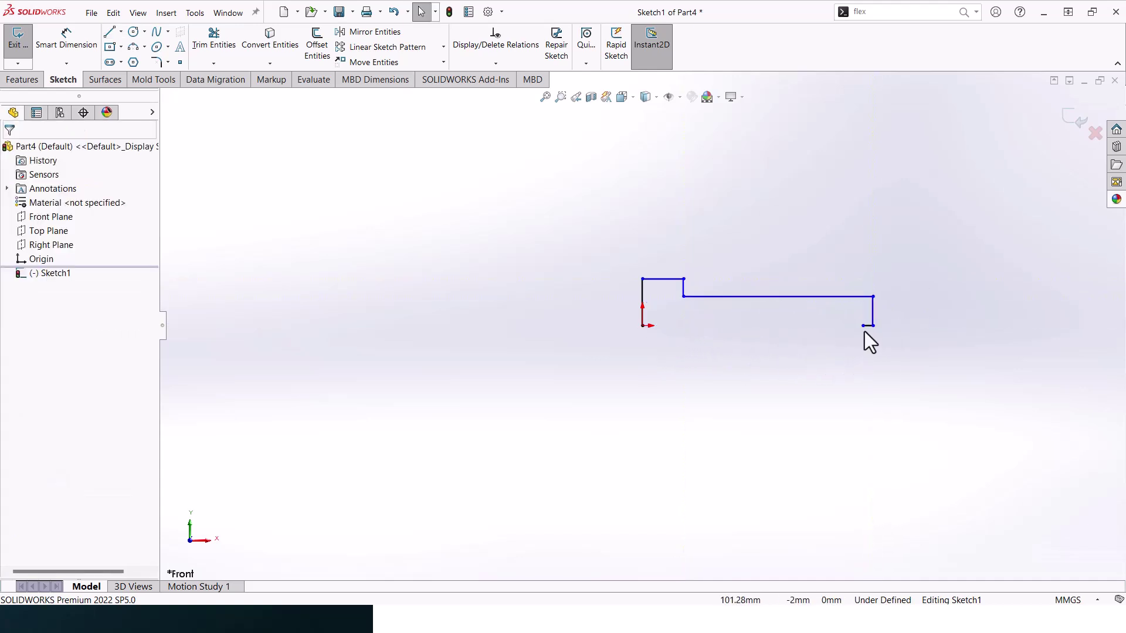
left_click_drag(863, 325, 643, 326)
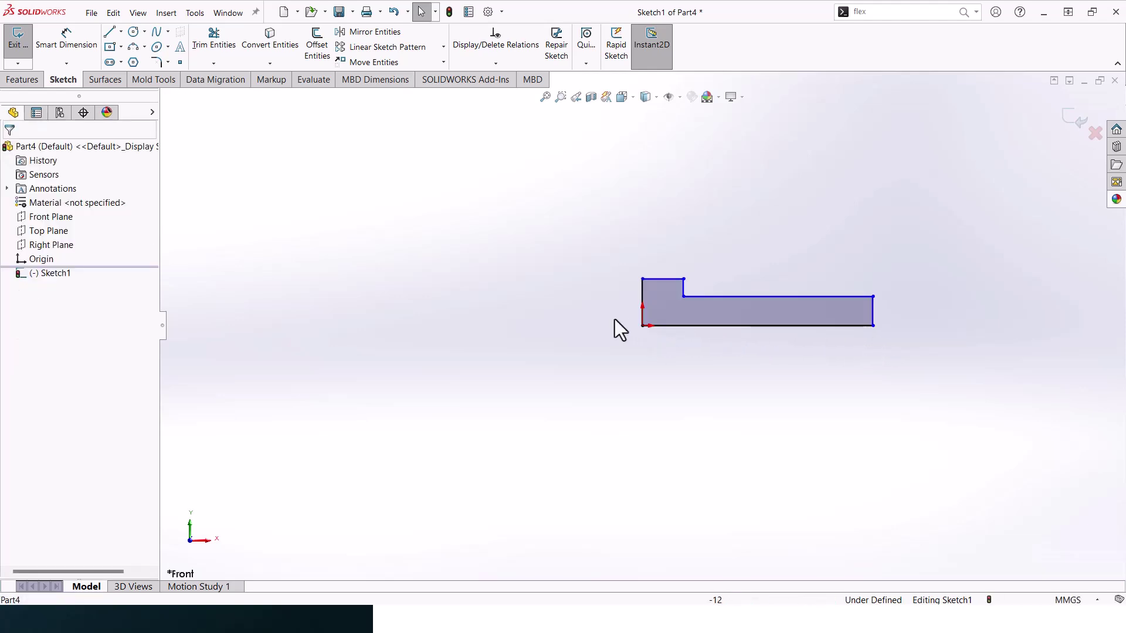
Dimension the profile's overall length as 30 mm
left_click(65, 38)
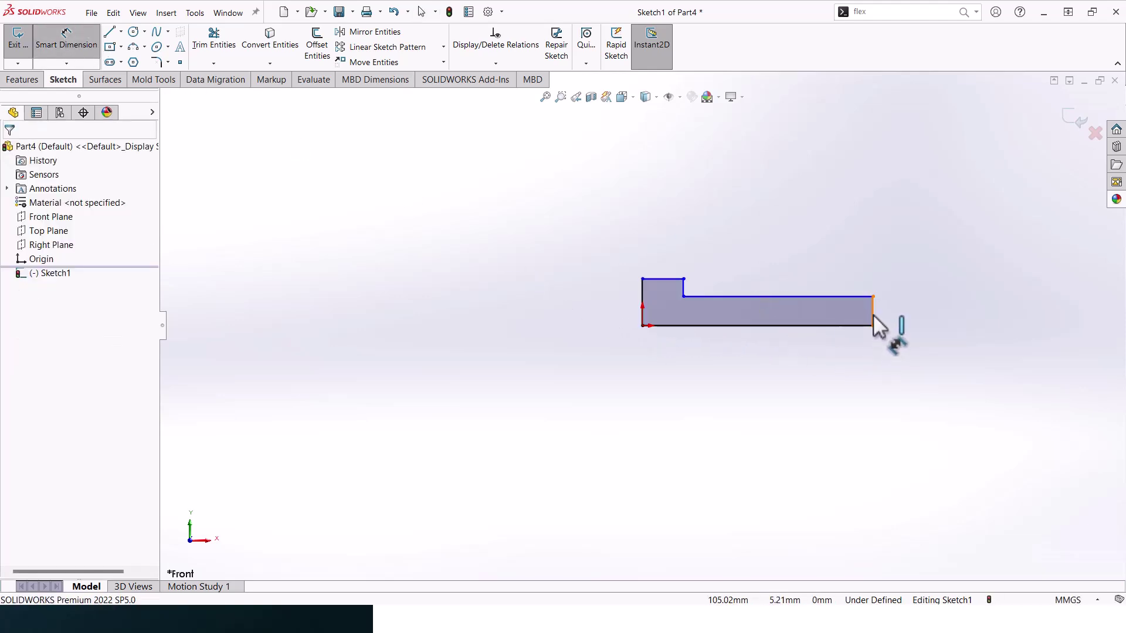
left_click(643, 312)
left_click(656, 326)
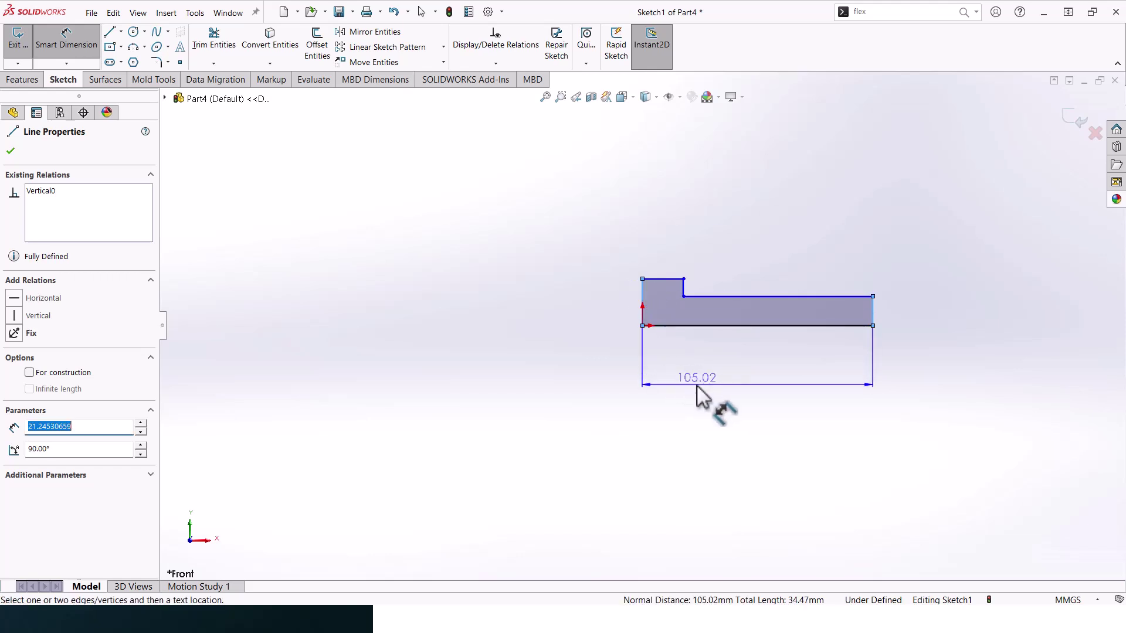
left_click(691, 396)
type("0")
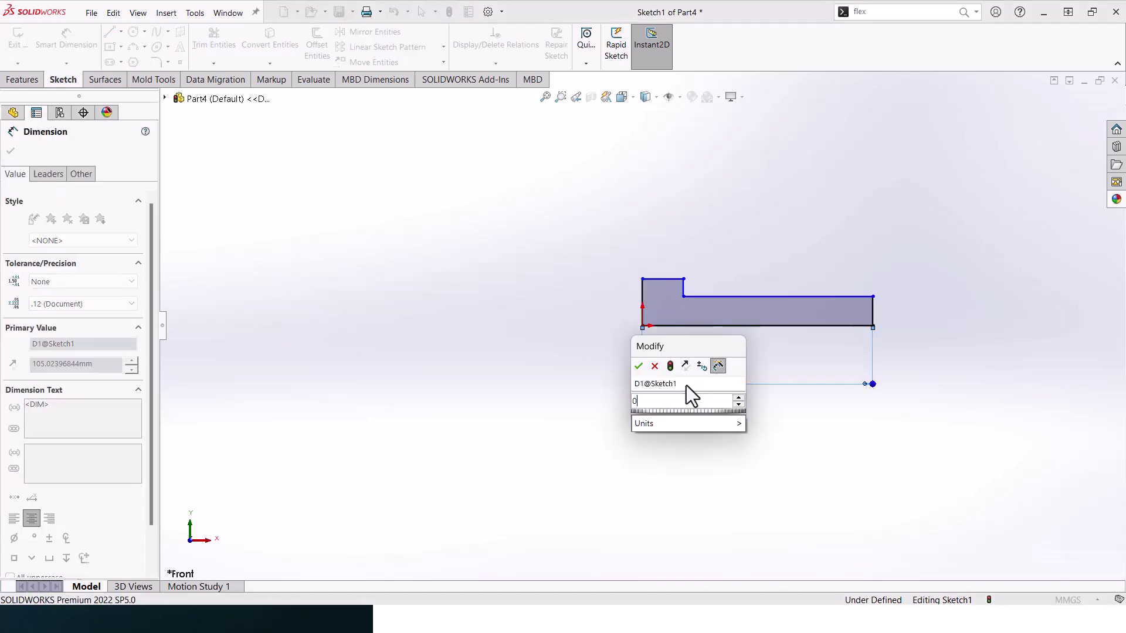
key("BackSpace")
type("30")
key("Return")
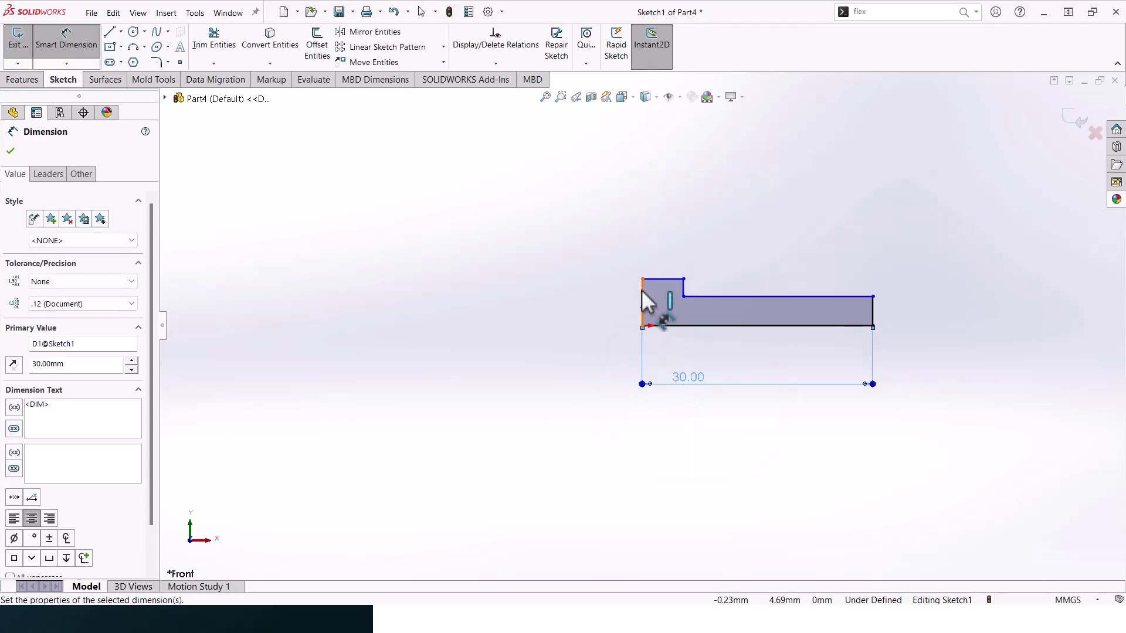
Dimension the head with a 5 mm height and 6 mm length
left_click(654, 279)
left_click(669, 325)
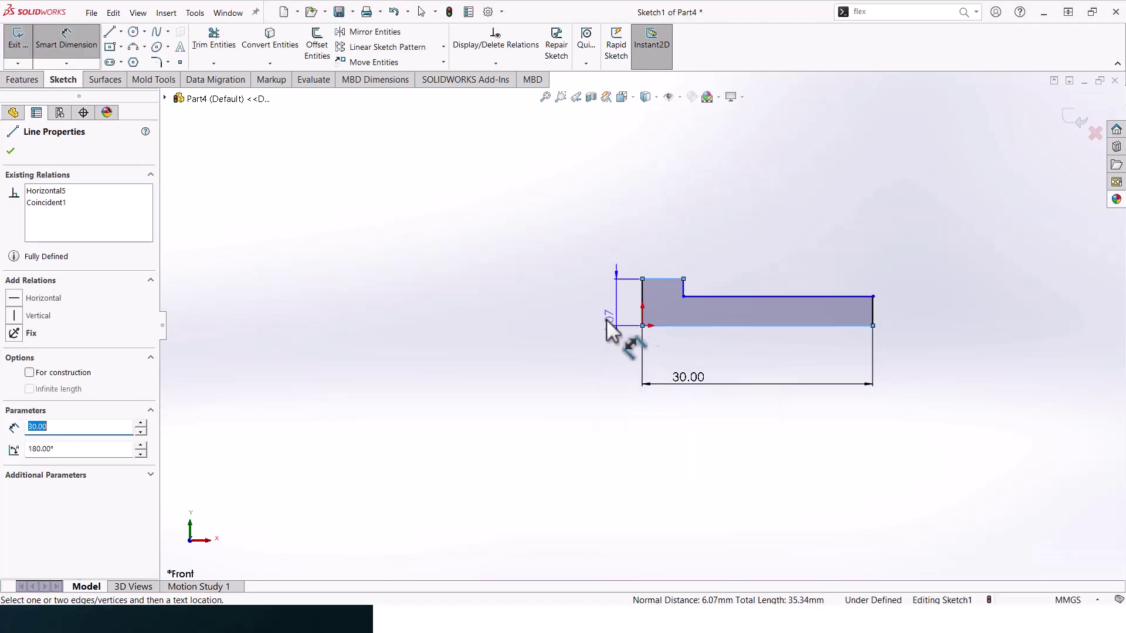
left_click(590, 319)
type("5")
key("Return")
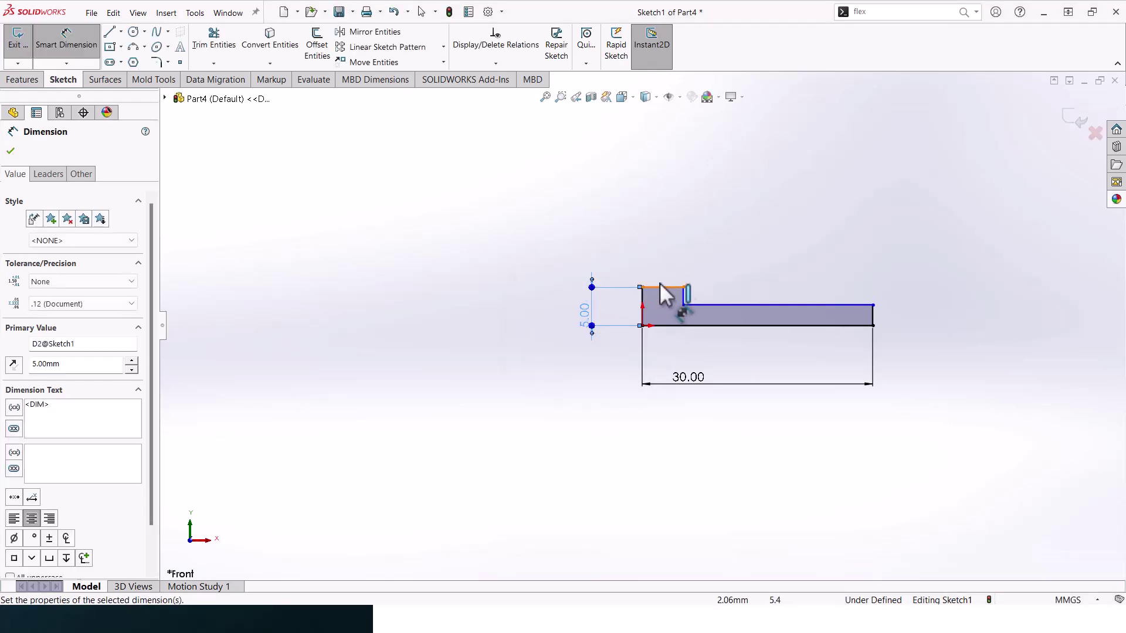
left_click(665, 288)
left_click(675, 246)
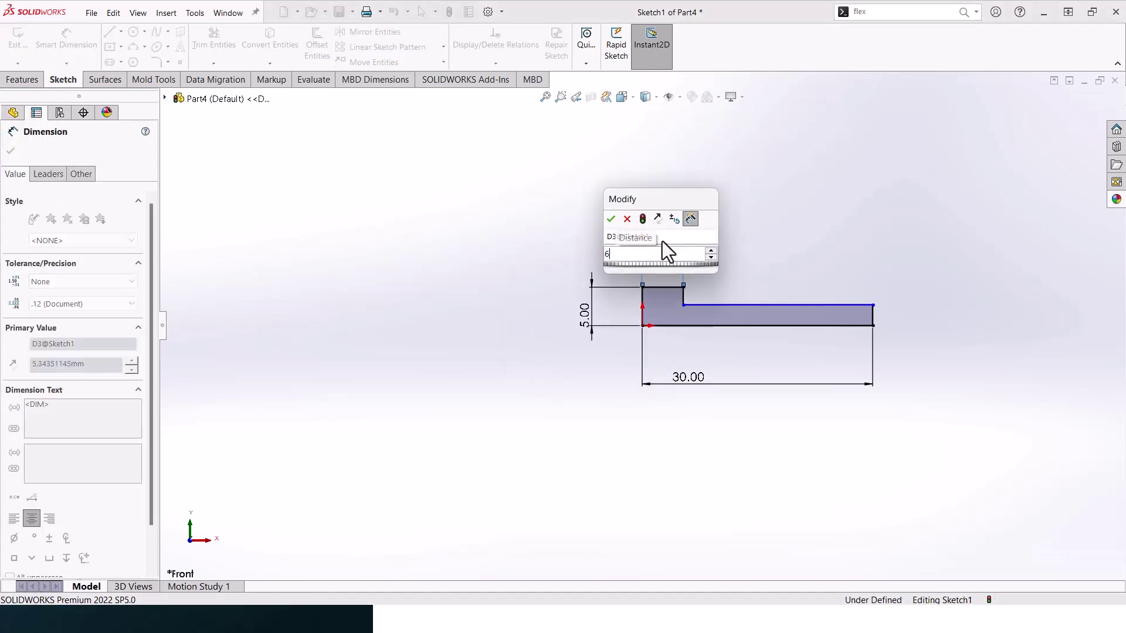
type("6")
key("Return")
Dimension the shank height as 3 mm
left_click(843, 305)
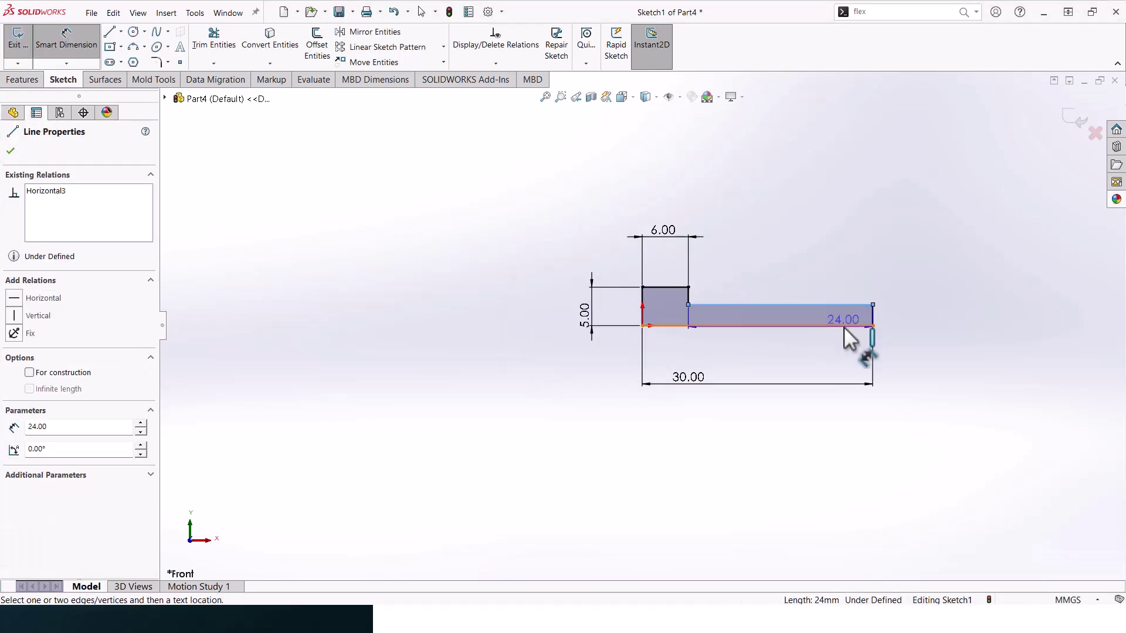
left_click(843, 326)
left_click(930, 310)
type("3")
key("Return")
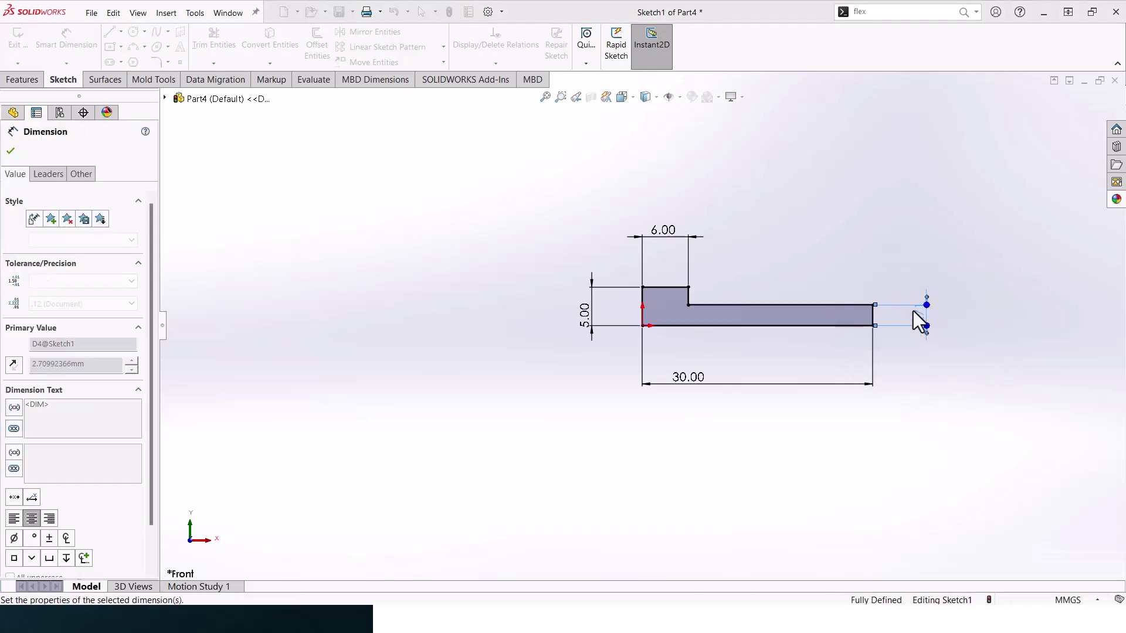
left_click(768, 253)
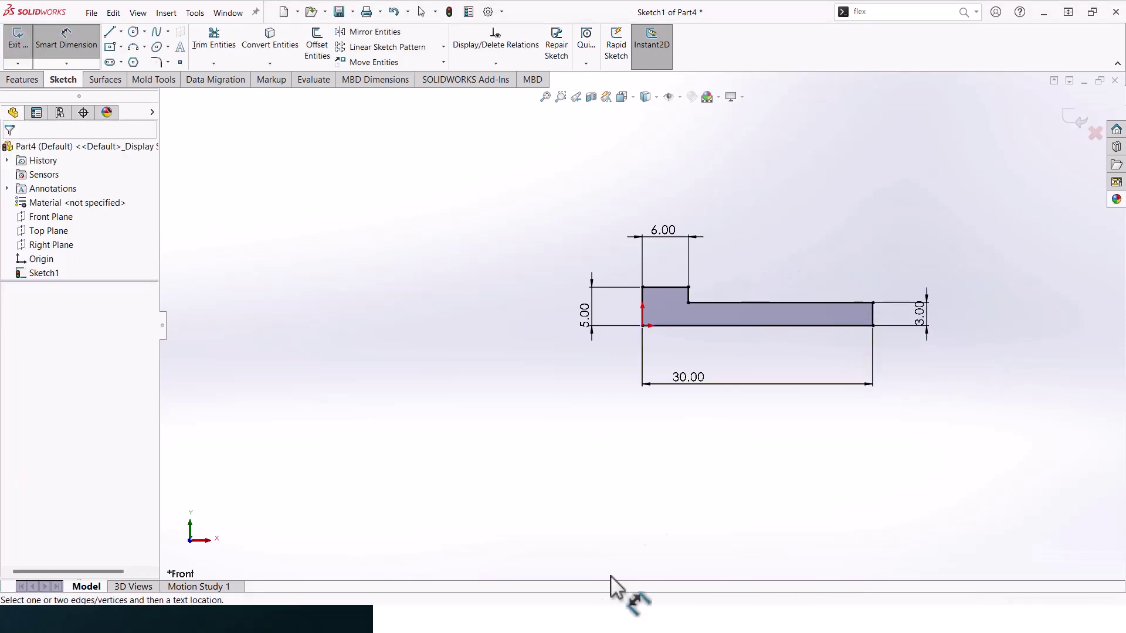
scroll(558, 334, "up", 2)
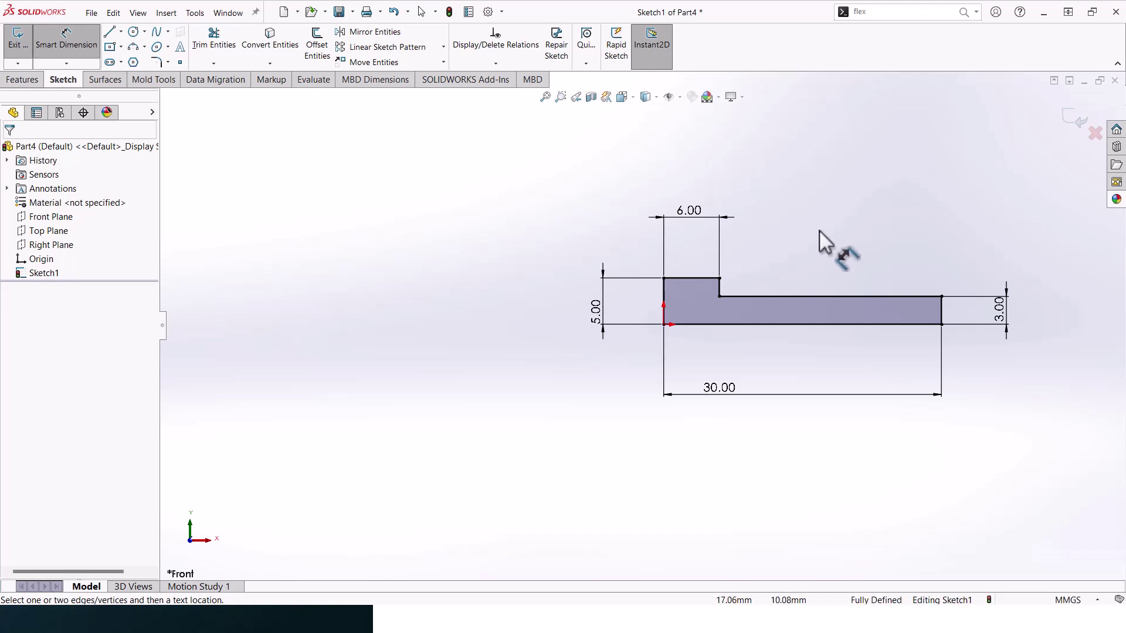
Revolve the sketch 360° about its bottom line into a solid headed shaft
left_click(25, 81)
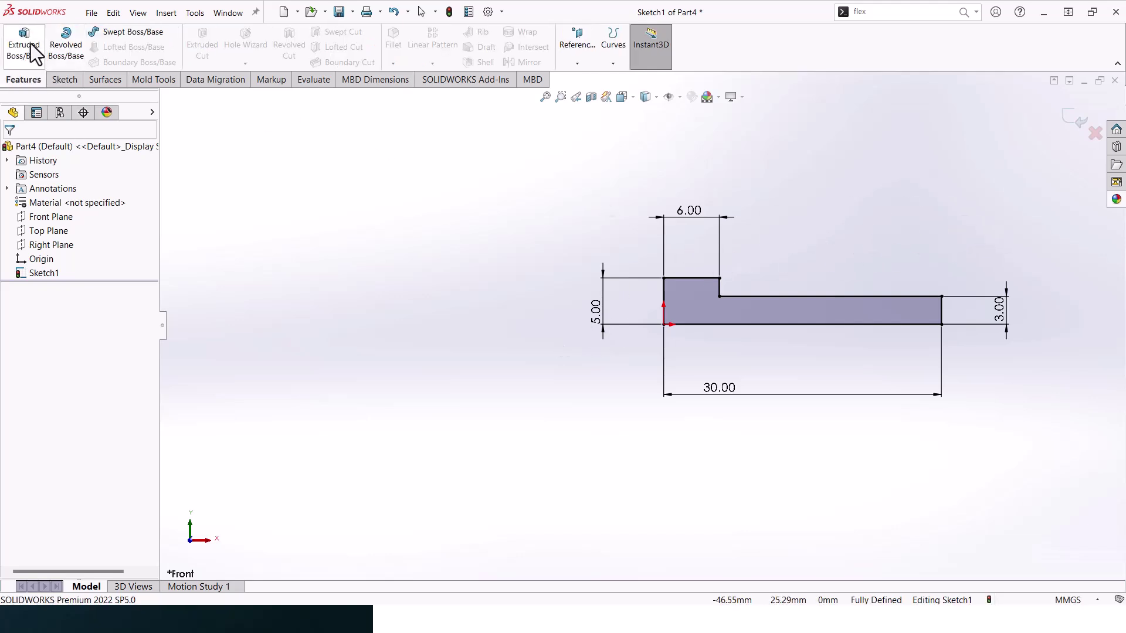
left_click(66, 47)
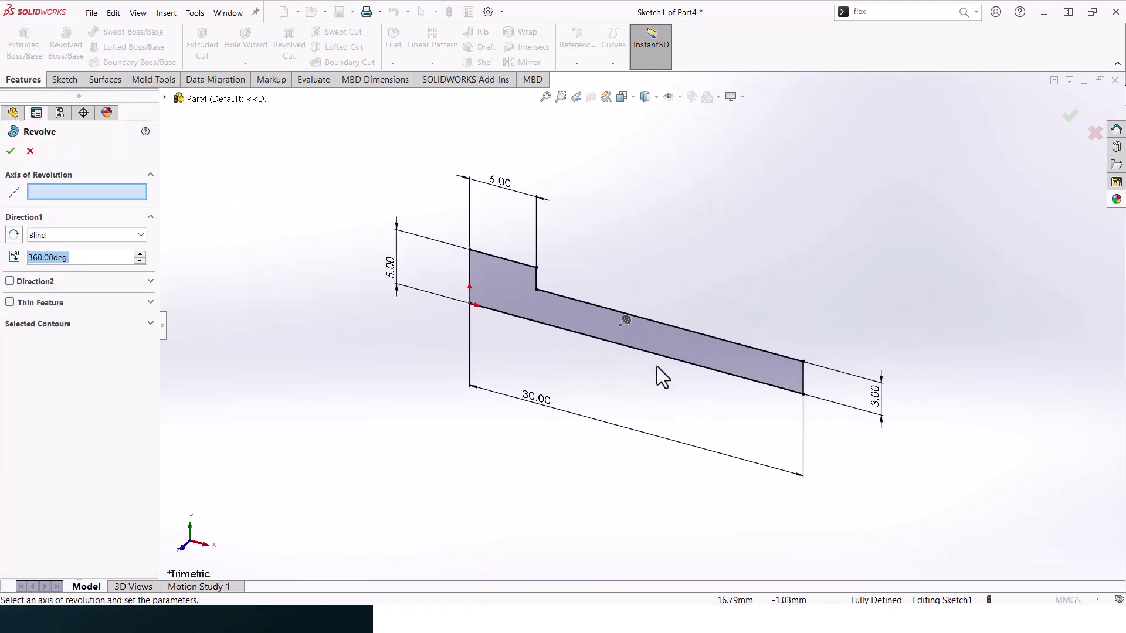
left_click(670, 358)
left_click(12, 151)
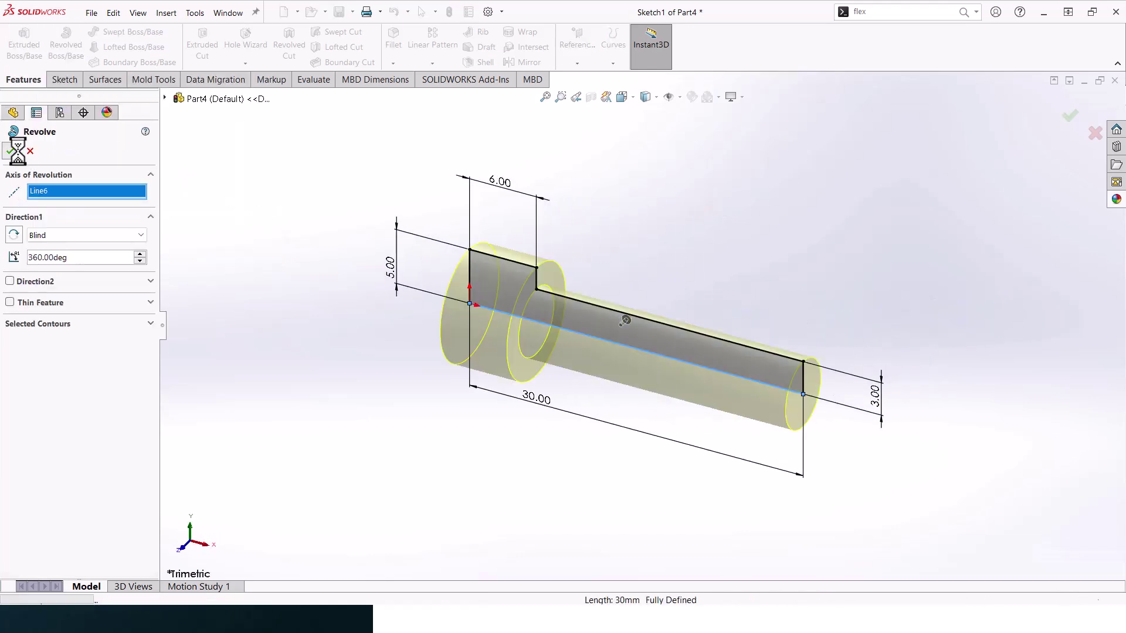
middle_click_drag(839, 297, 540, 279)
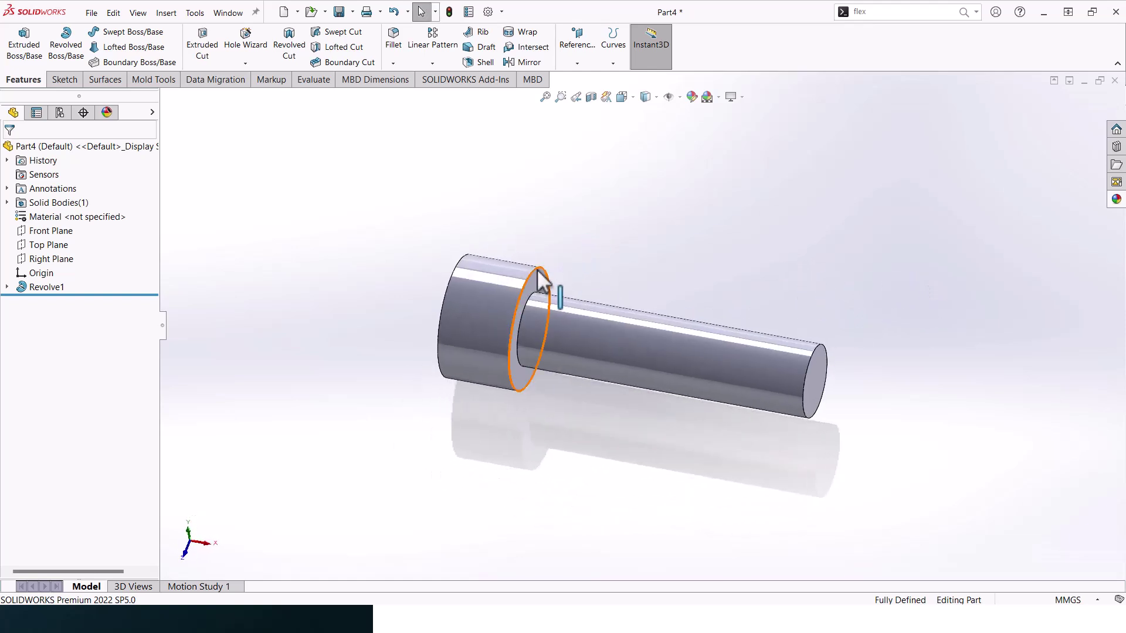
Fillet the head's shoulder edge and end edge with a 0.125 mm radius
left_click(541, 278)
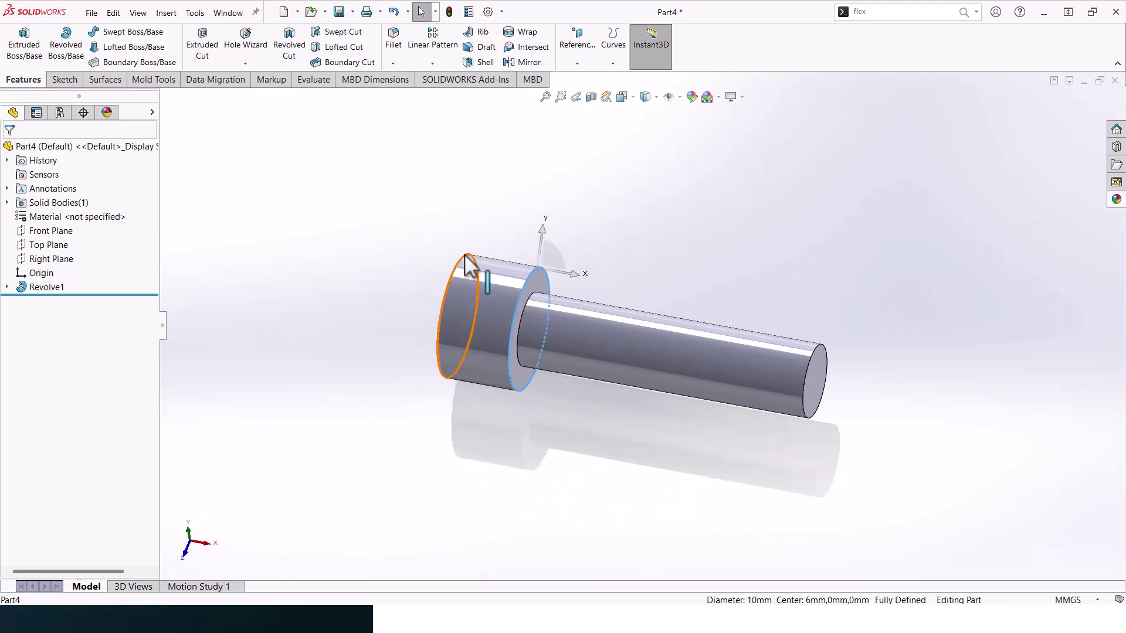
left_click(465, 259, "ctrl")
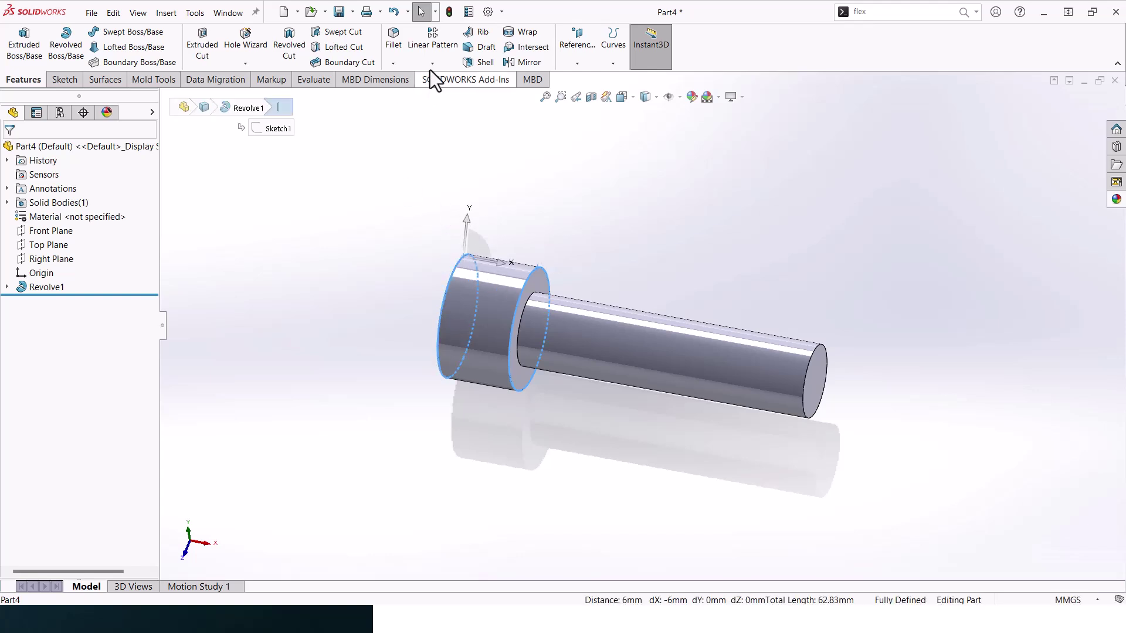
left_click(396, 66)
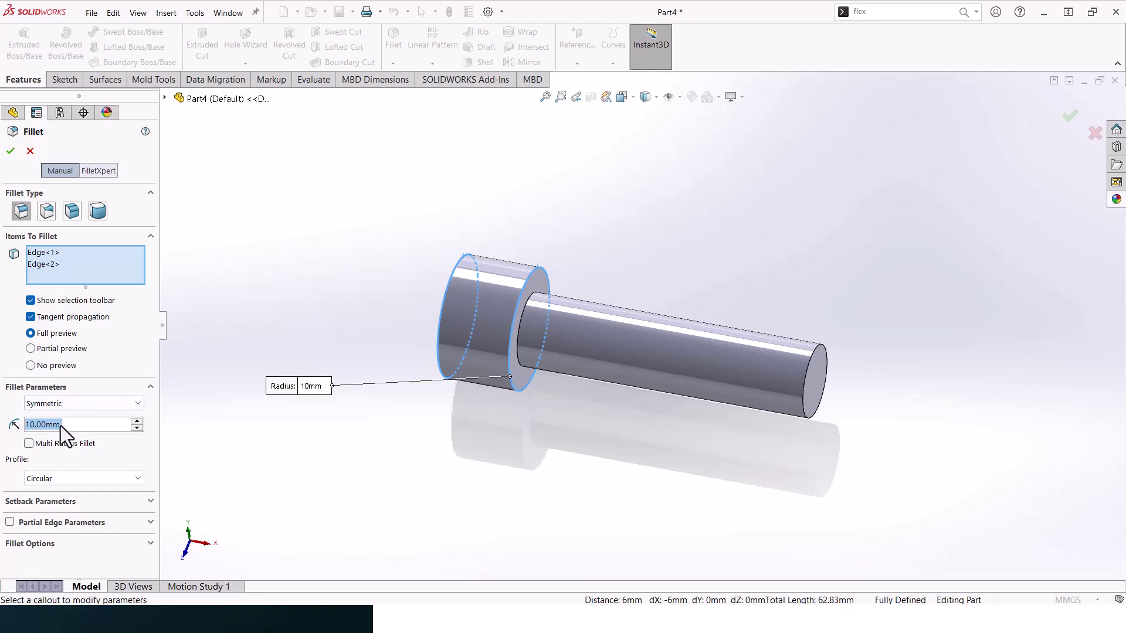
type("00.125")
key("Return")
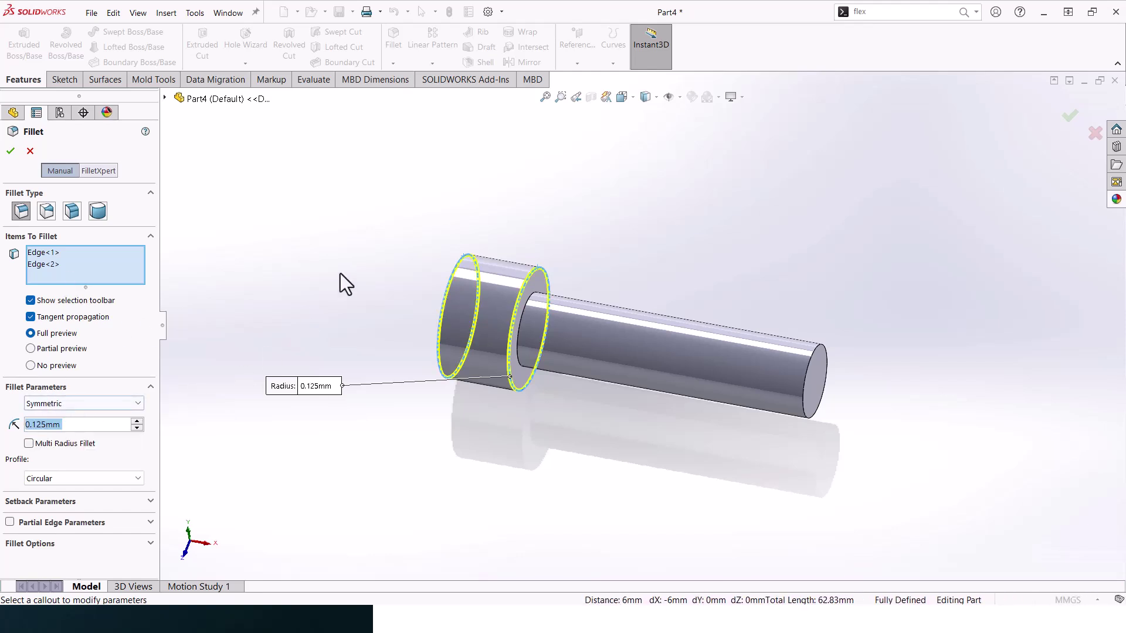
left_click(9, 151)
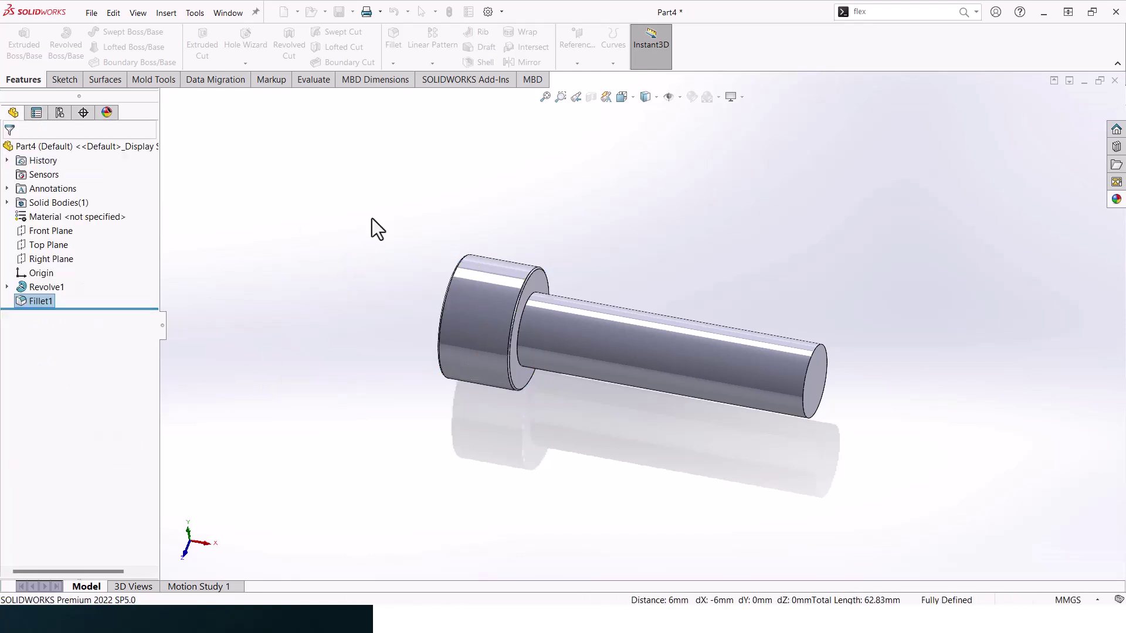
middle_click_drag(614, 283, 829, 352)
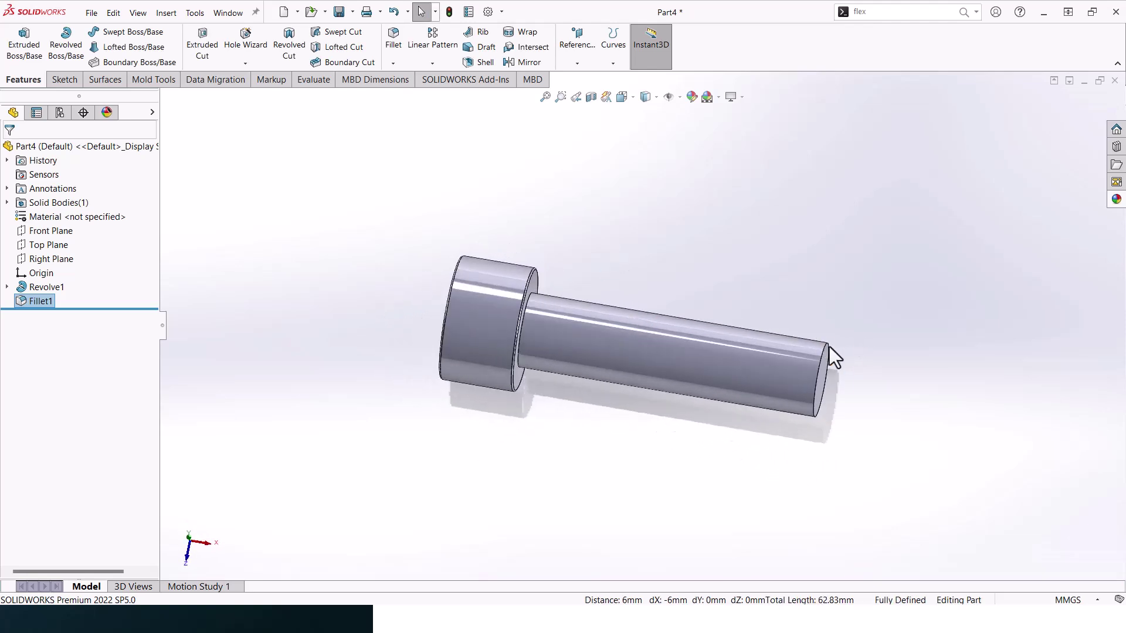
Chamfer the shaft's end edge by 0.75 mm at 45°
left_click(825, 352)
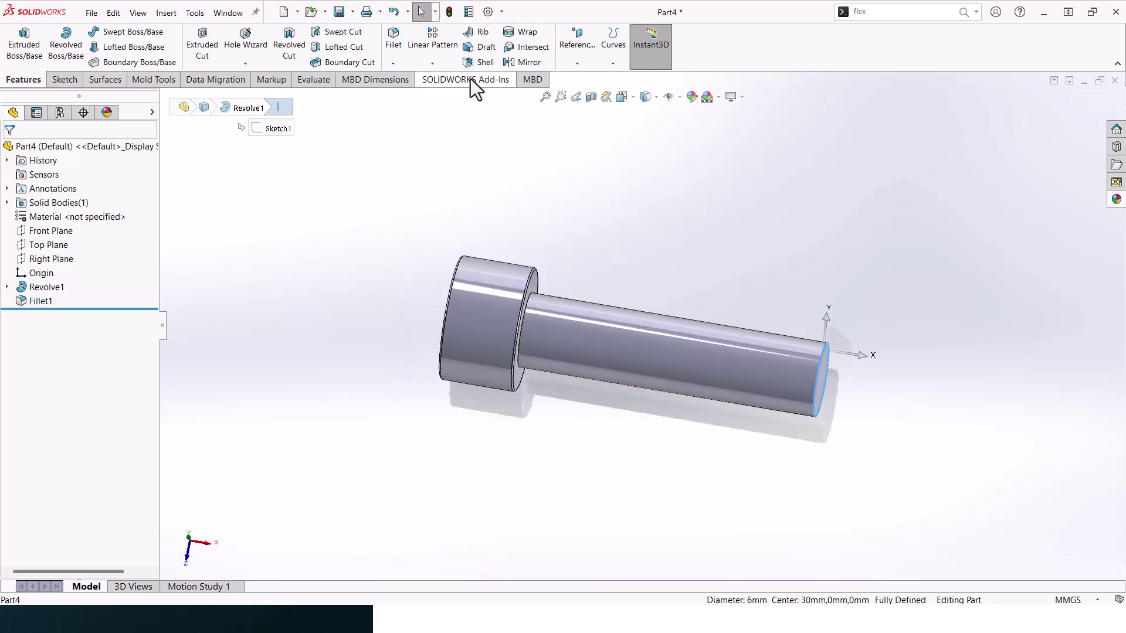
left_click(402, 66)
left_click(403, 94)
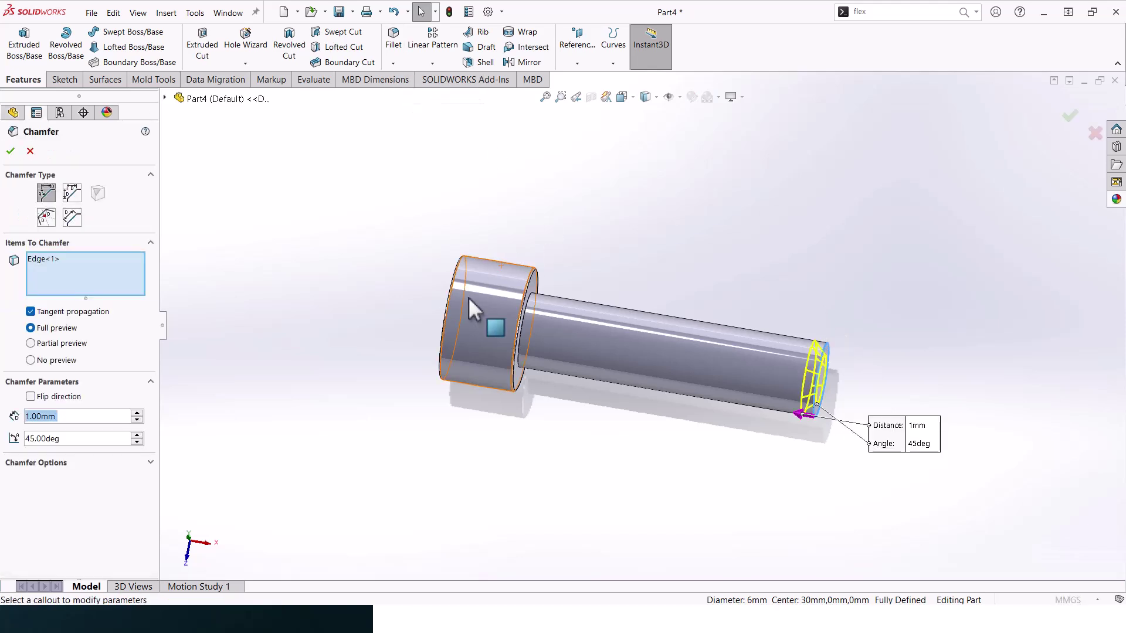
type("0.75")
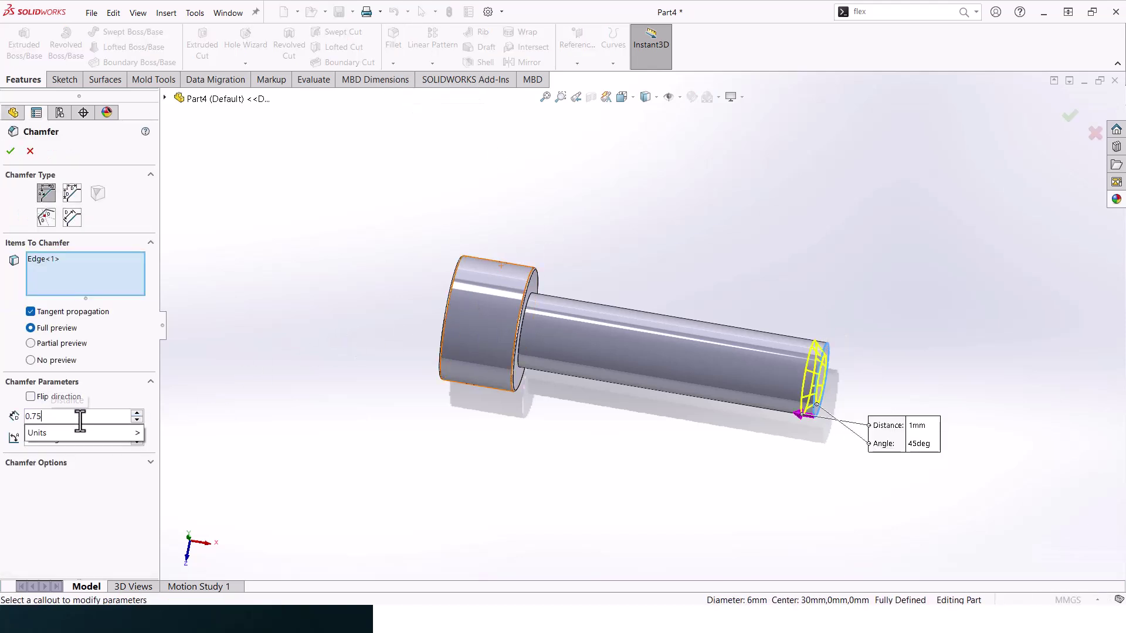
key("Return")
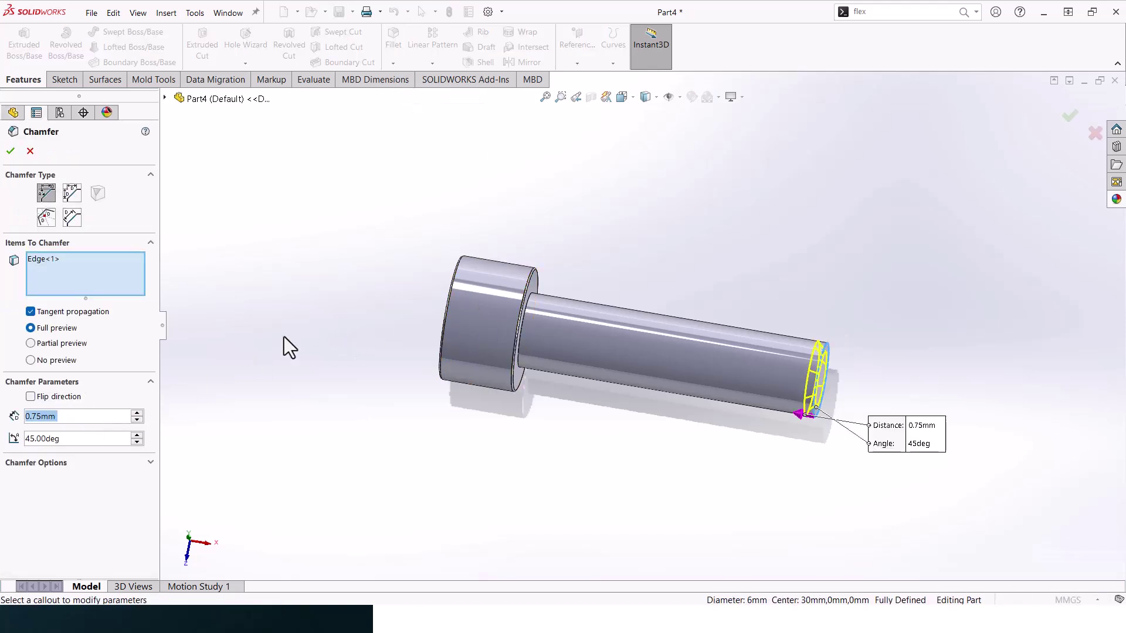
left_click(1065, 121)
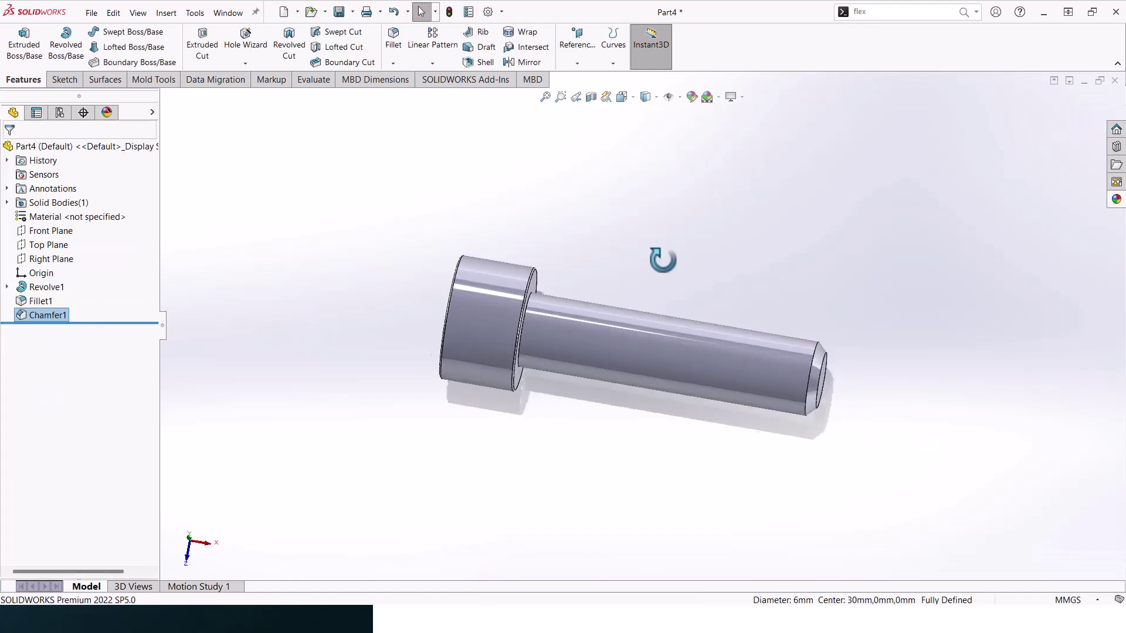
Select the head's flat end face and view it straight on
middle_click_drag(659, 259, 560, 326)
left_click(560, 326)
left_click(665, 292)
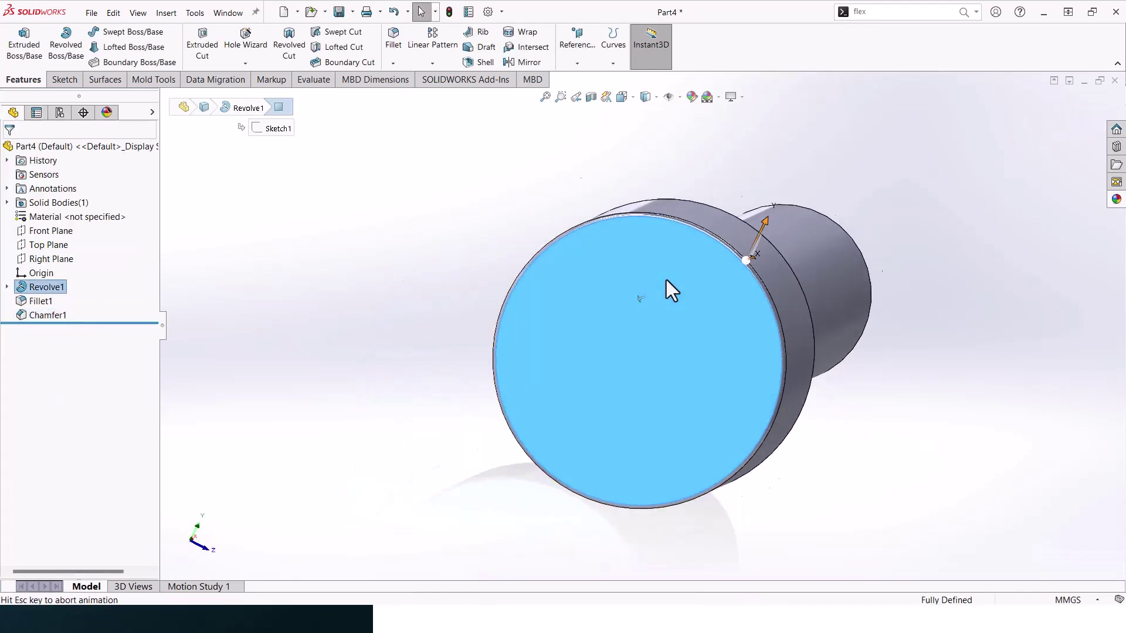
left_click(64, 81)
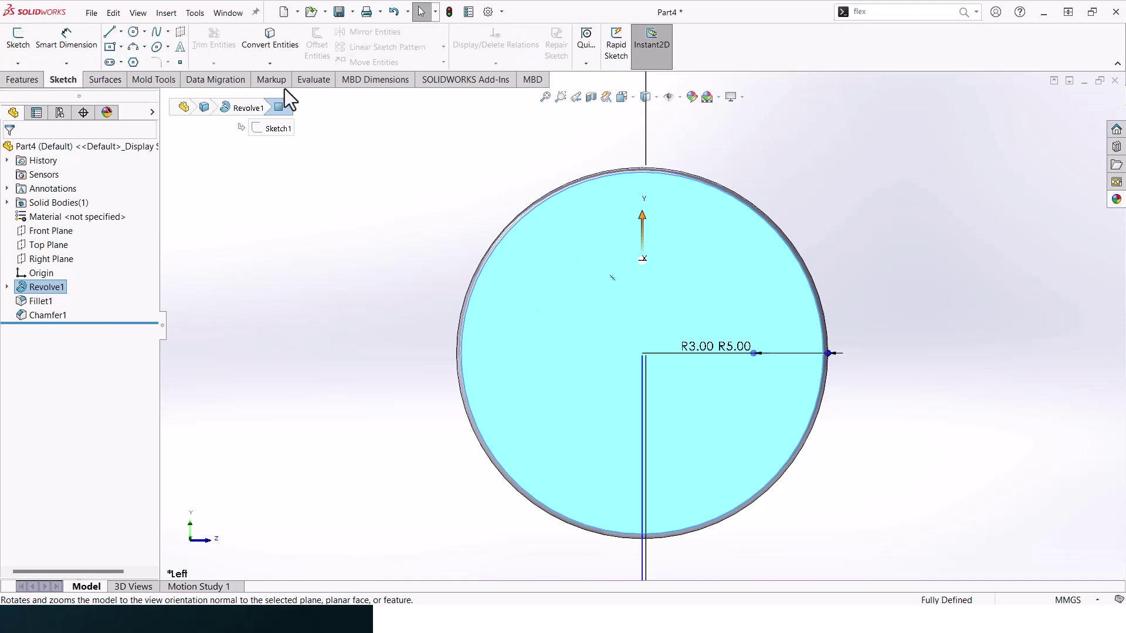
left_click(21, 80)
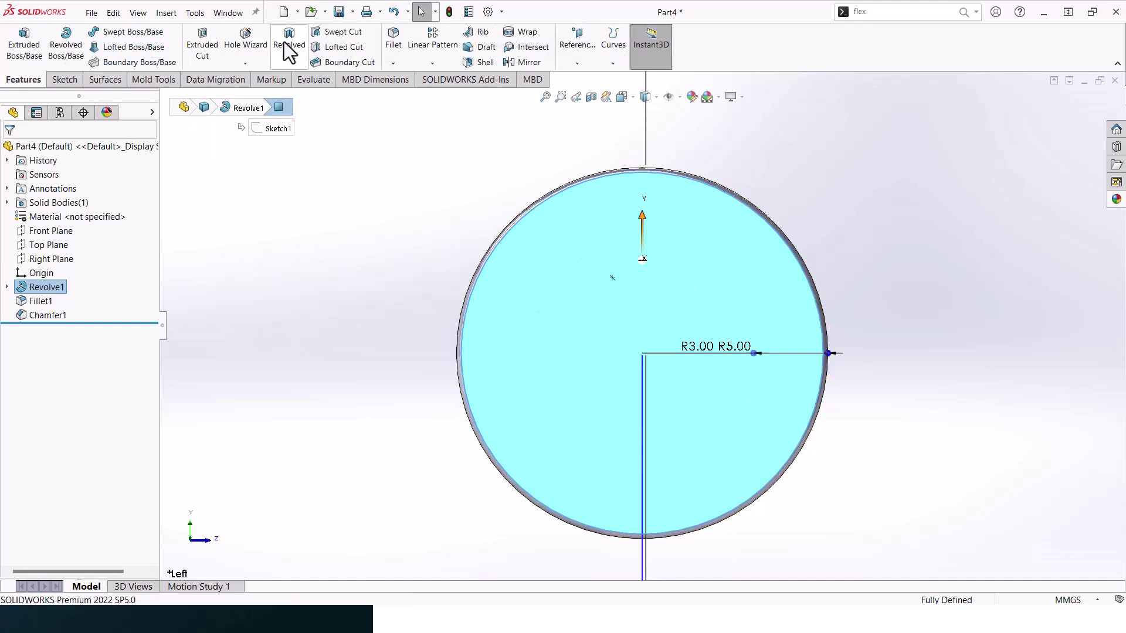
Add a Ø6.0 ISO drill hole, 4 mm deep, centred at the origin of the face
left_click(247, 47)
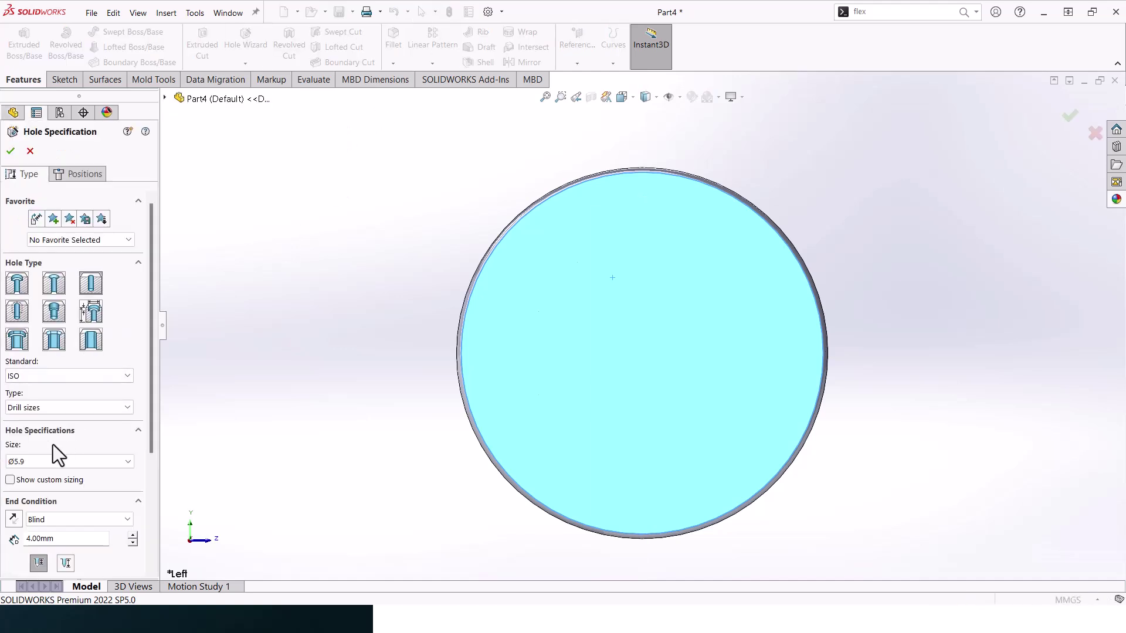
left_click(52, 461)
left_click(36, 483)
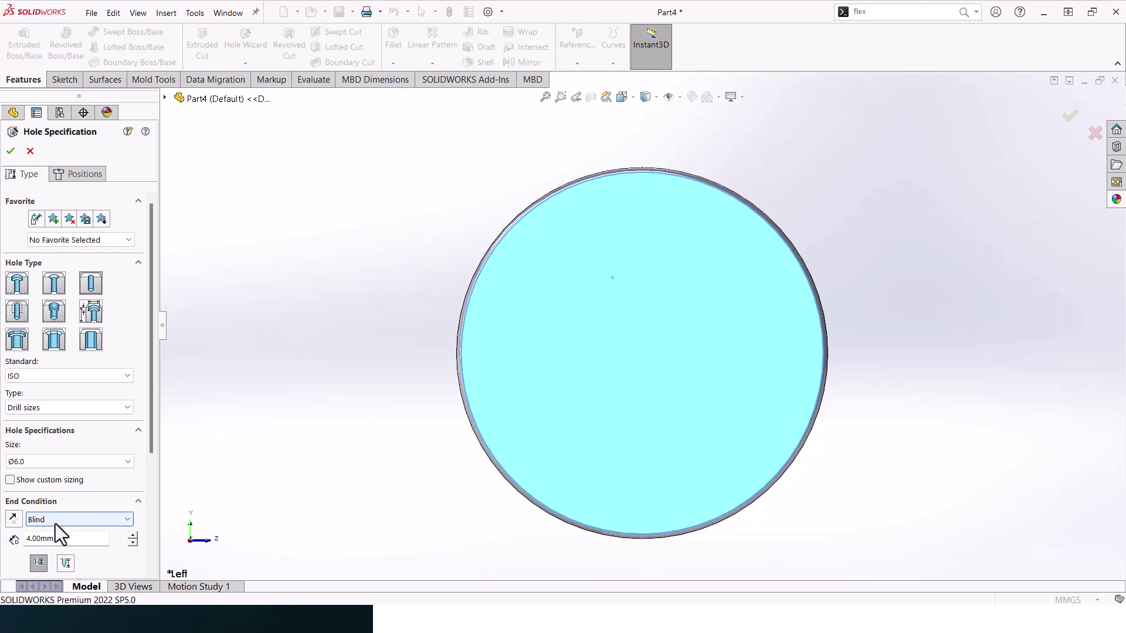
left_click(81, 178)
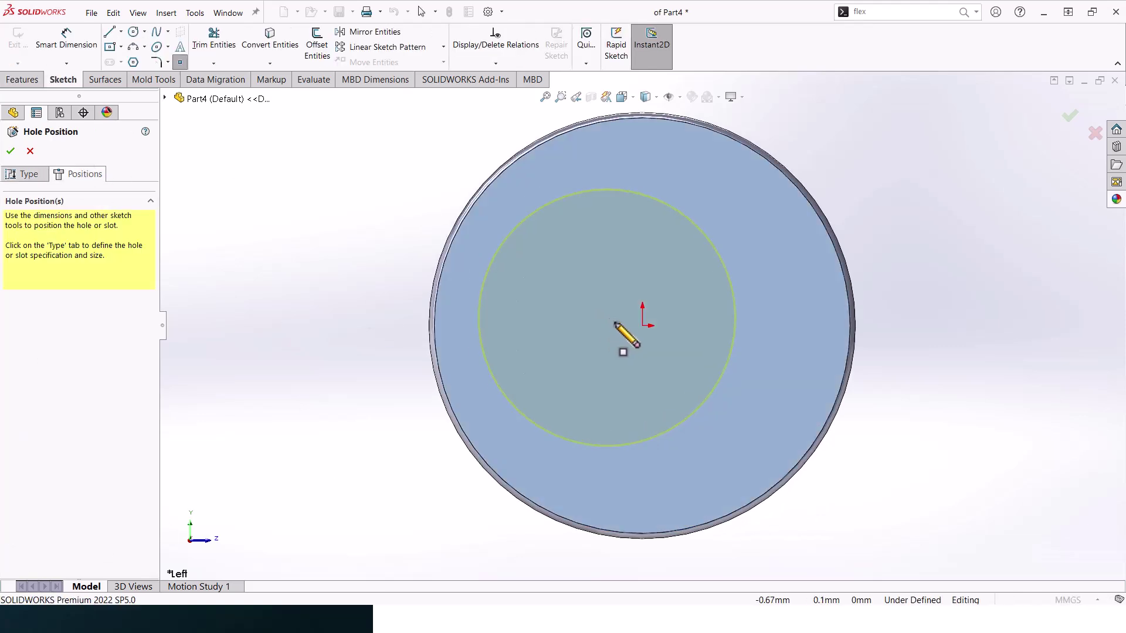
left_click(643, 325)
middle_click_drag(503, 326, 386, 345)
left_click(11, 151)
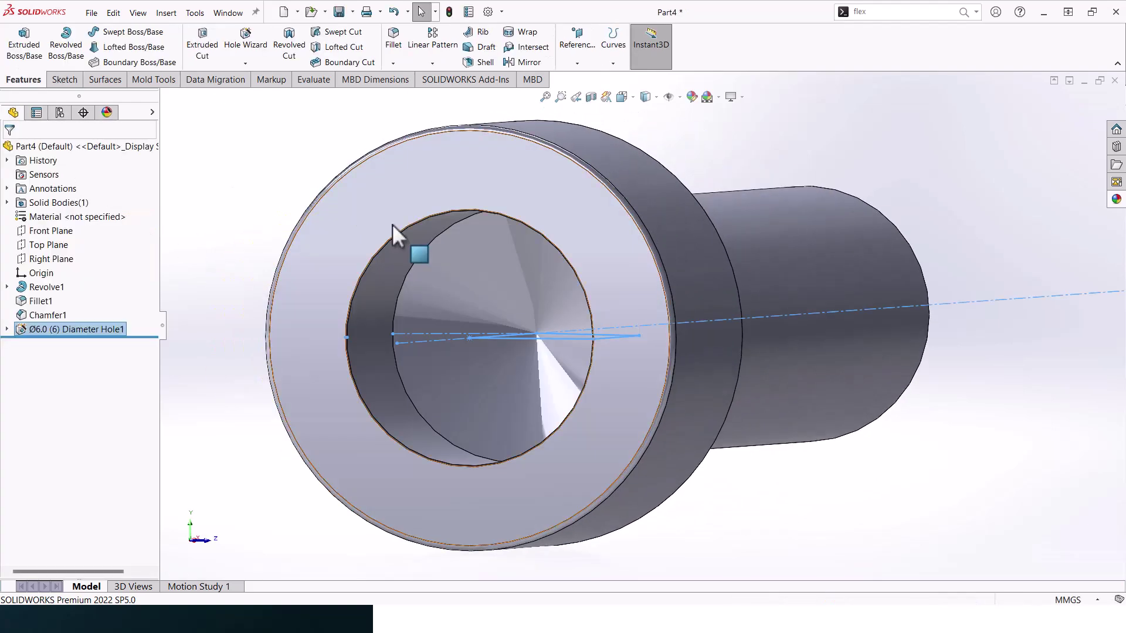
Sketch a six-sided polygon centred on the hole on the head face
middle_click_drag(392, 224, 747, 255)
left_click(754, 250)
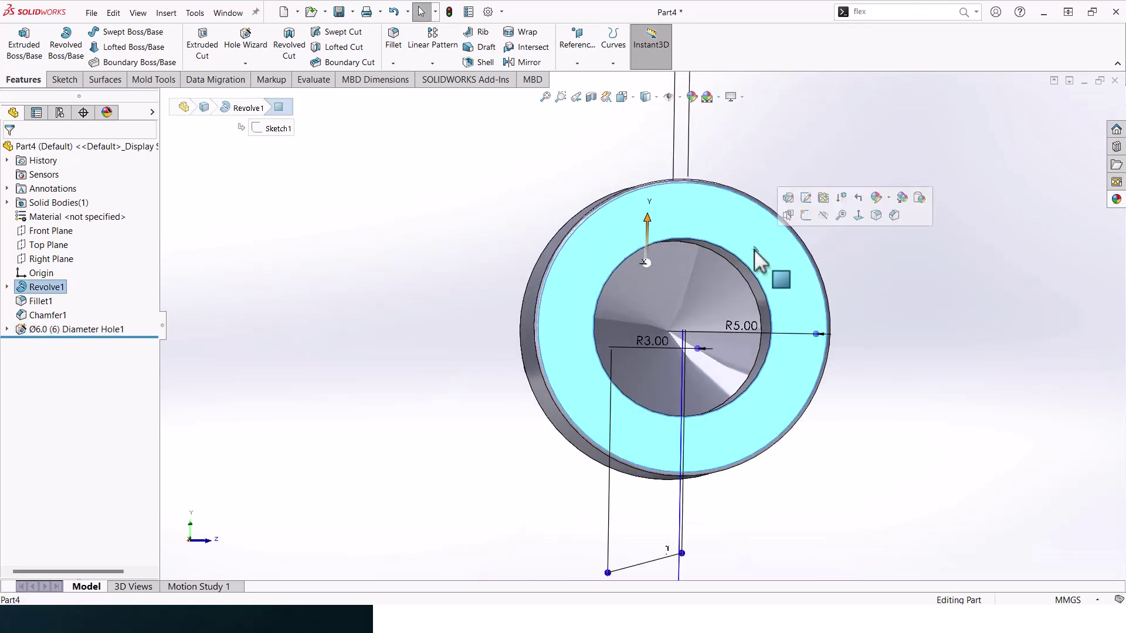
left_click(860, 218)
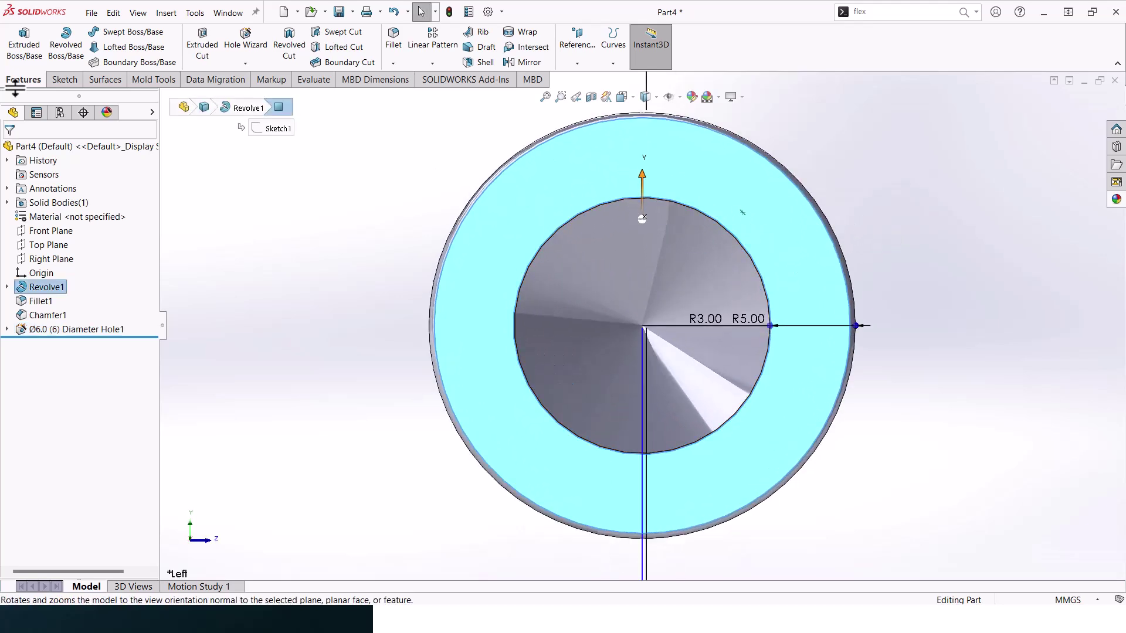
left_click(64, 81)
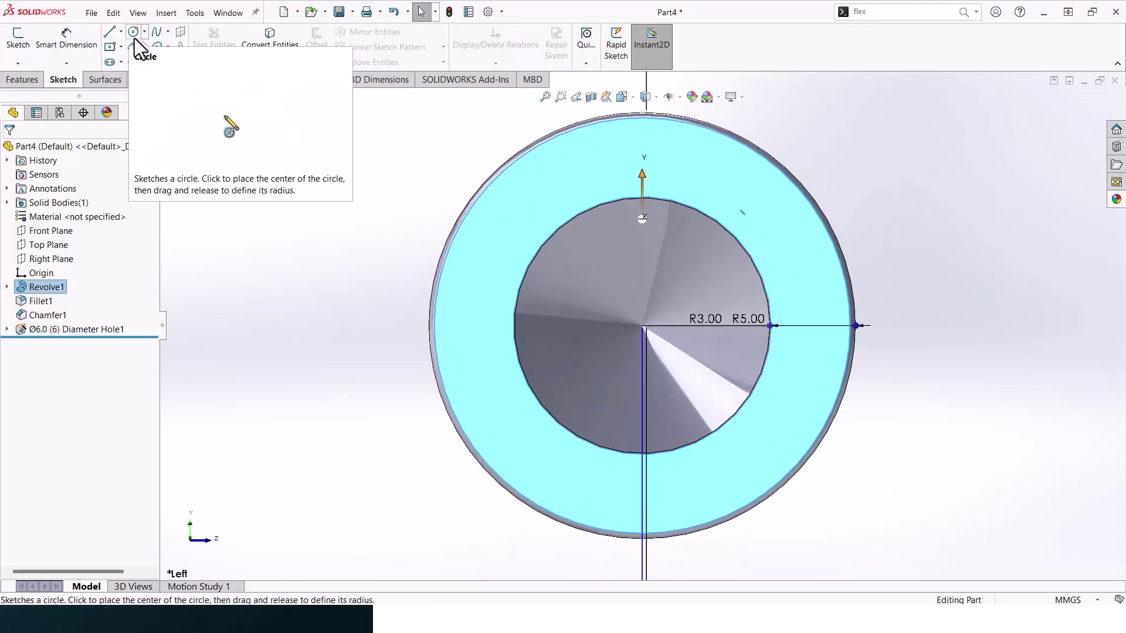
left_click(135, 62)
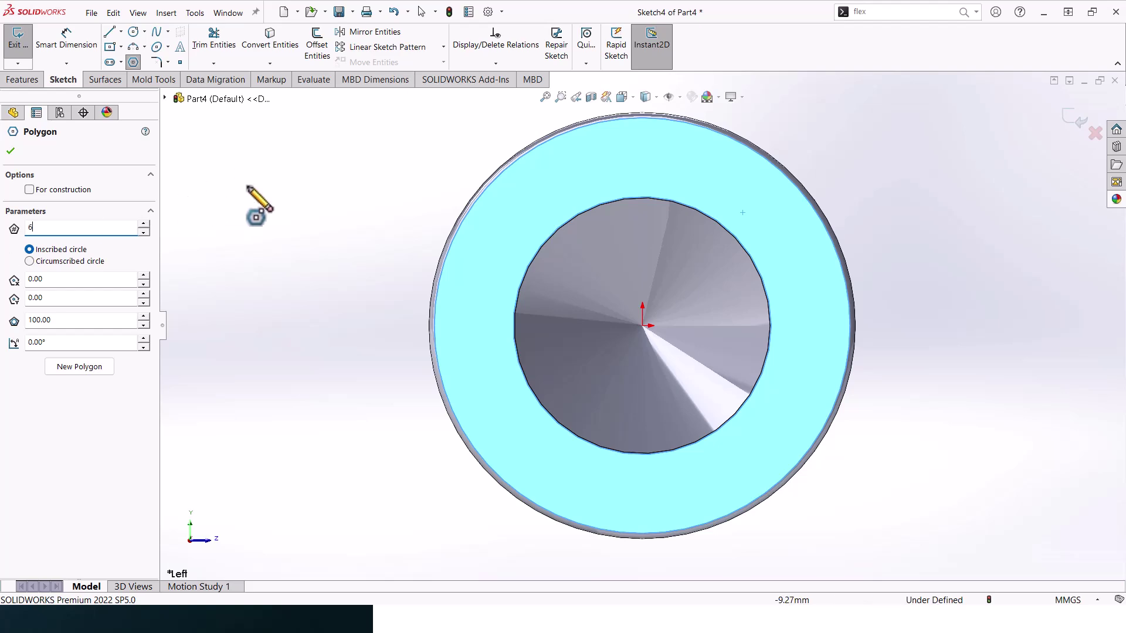
left_click(643, 326)
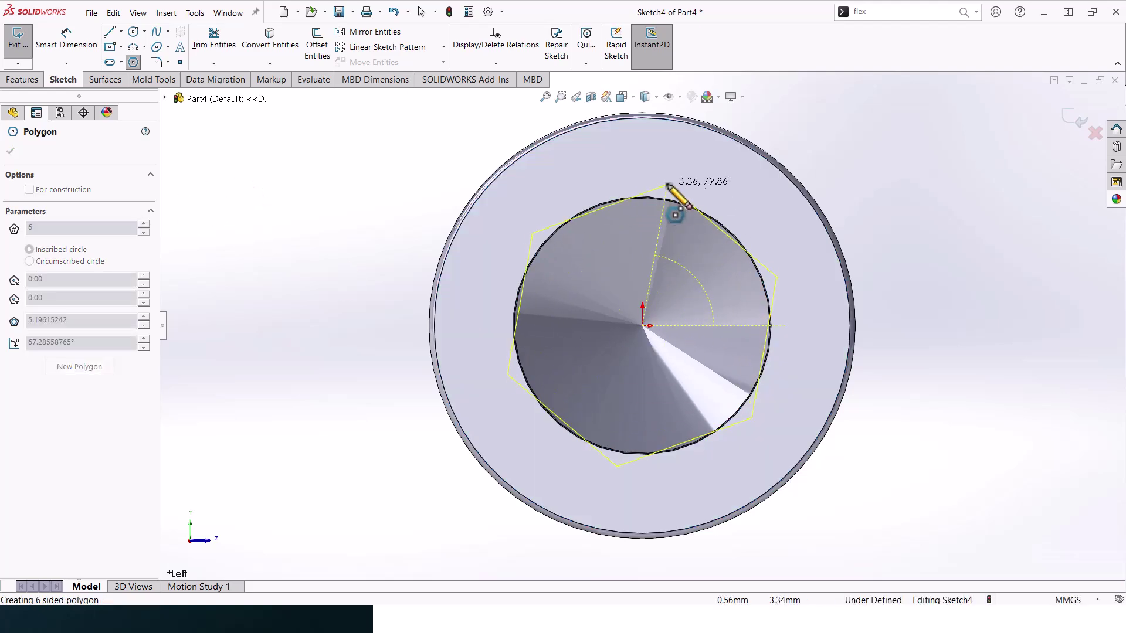
left_click(654, 168)
key("Escape")
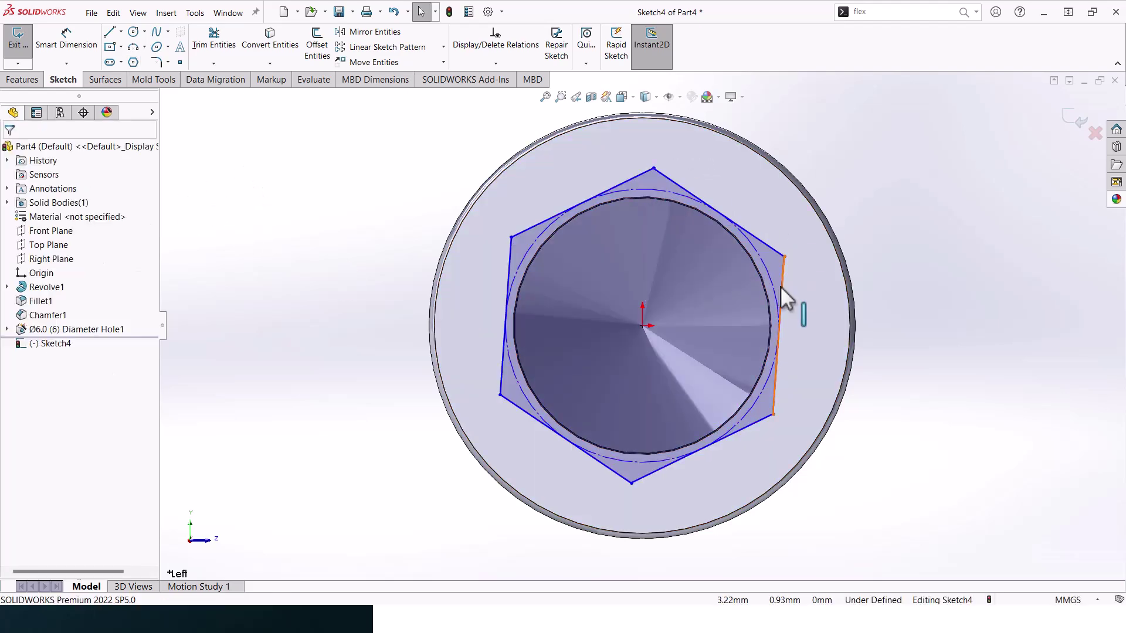
Make the hexagon's right side vertical and tangent to the hole's circular edge
left_click(789, 305)
left_click(834, 236)
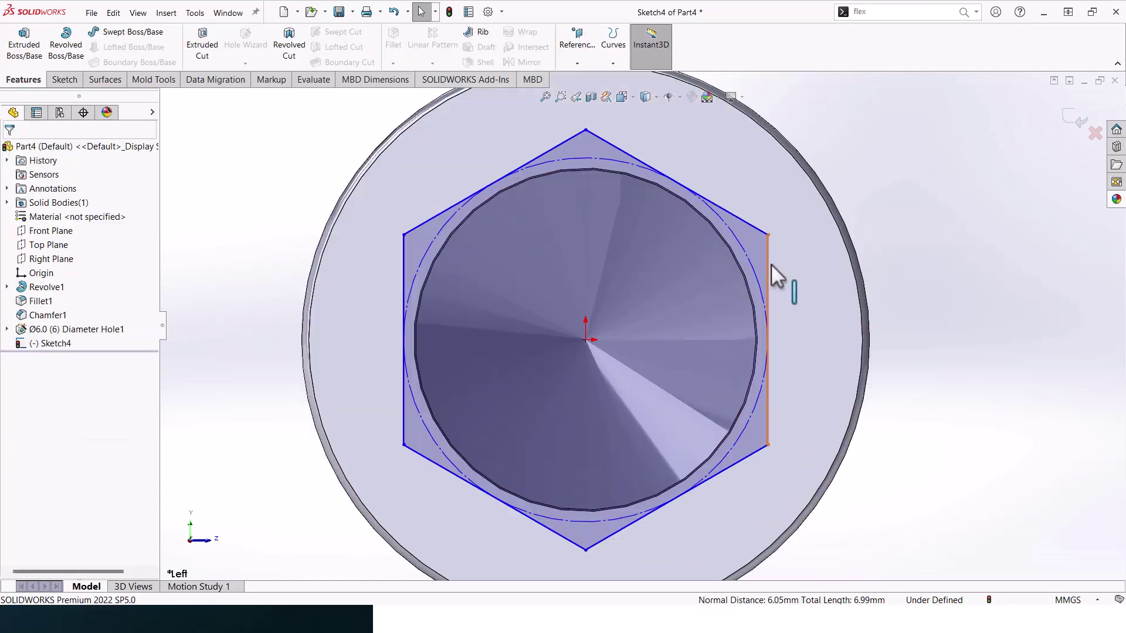
left_click(769, 263)
scroll(769, 263, "up", 4)
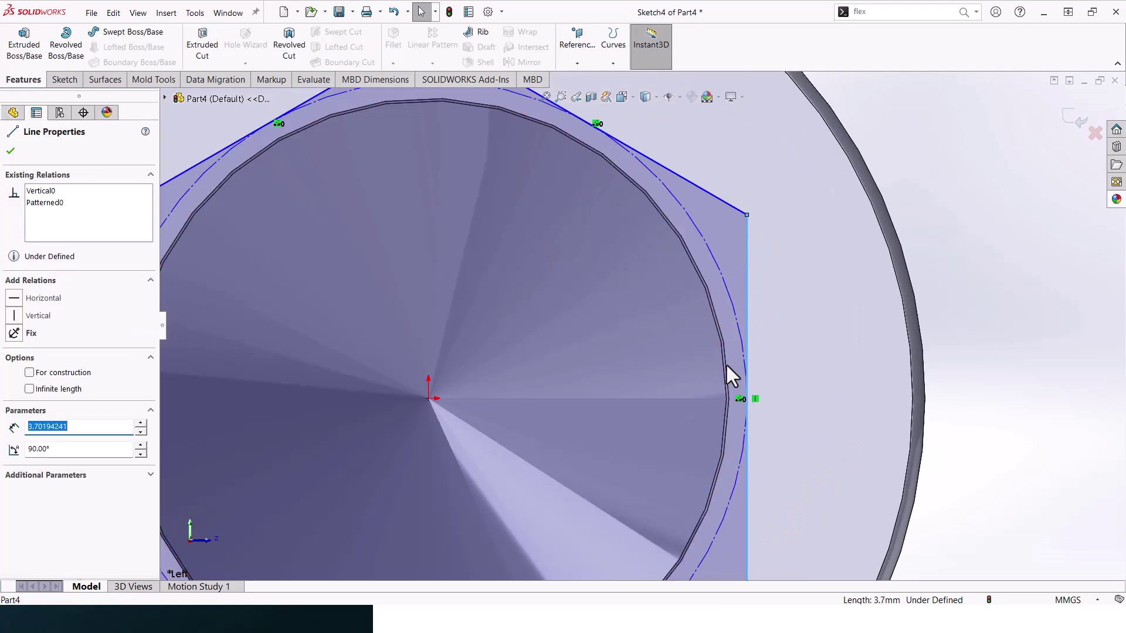
left_click(737, 378, "ctrl")
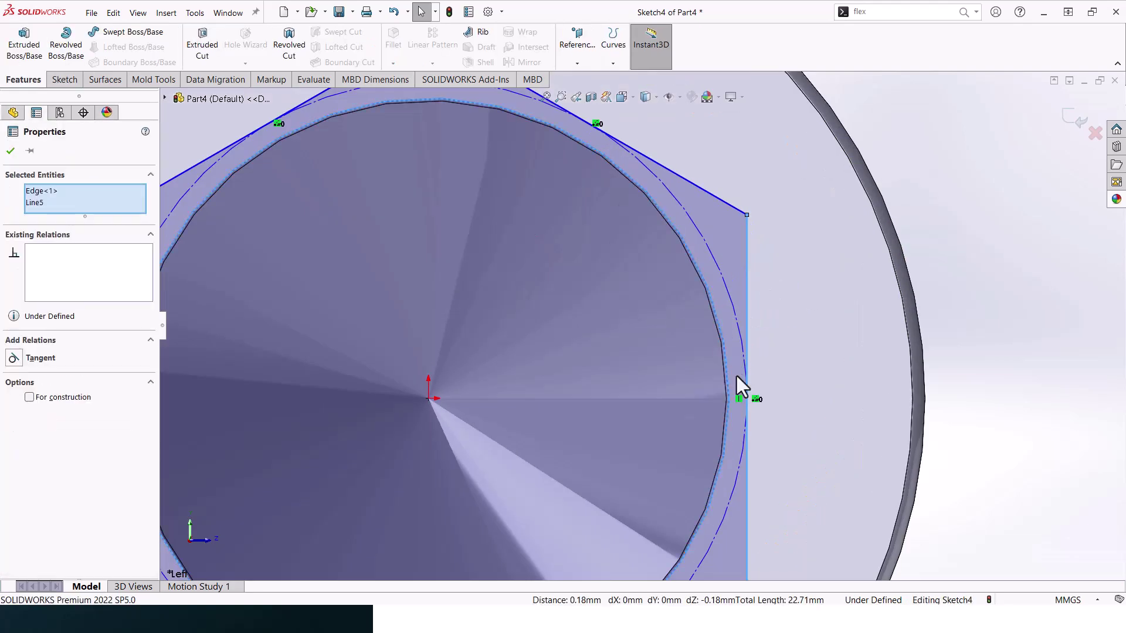
left_click(41, 360)
scroll(821, 275, "down", 3)
left_click(884, 241)
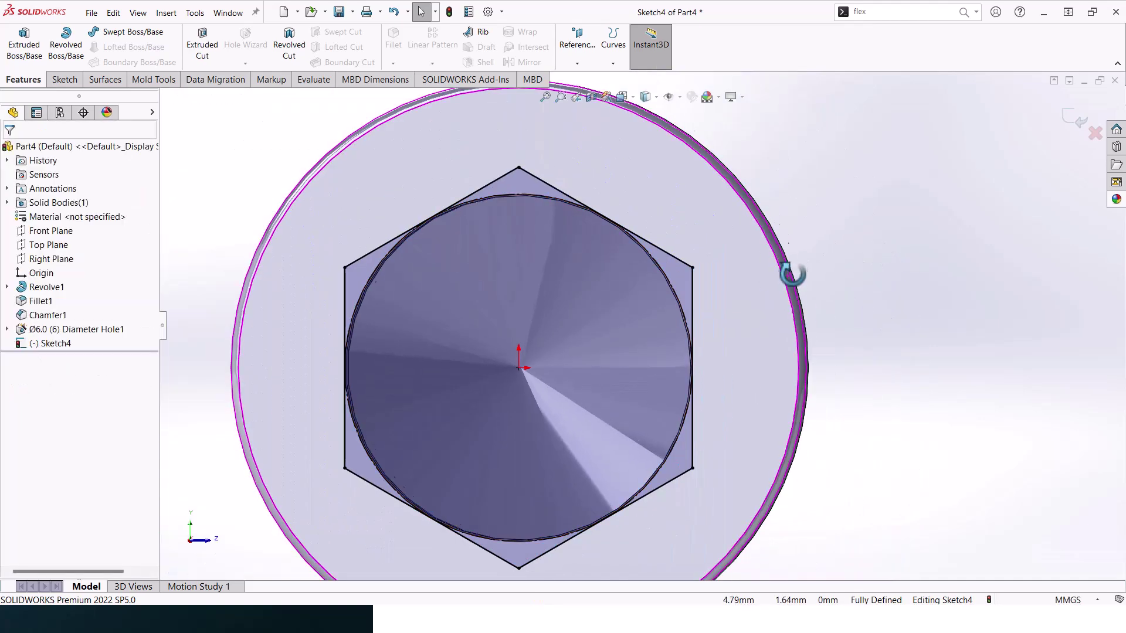
key("Left")
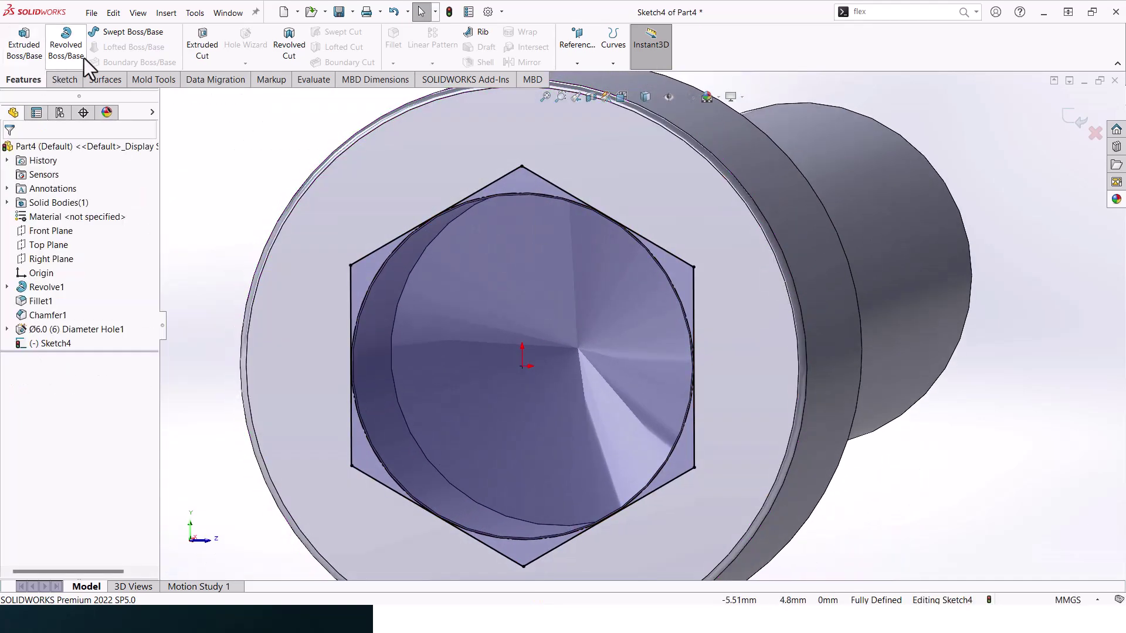
Extrude-cut the hexagon as a 4 mm deep blind cut
left_click(194, 46)
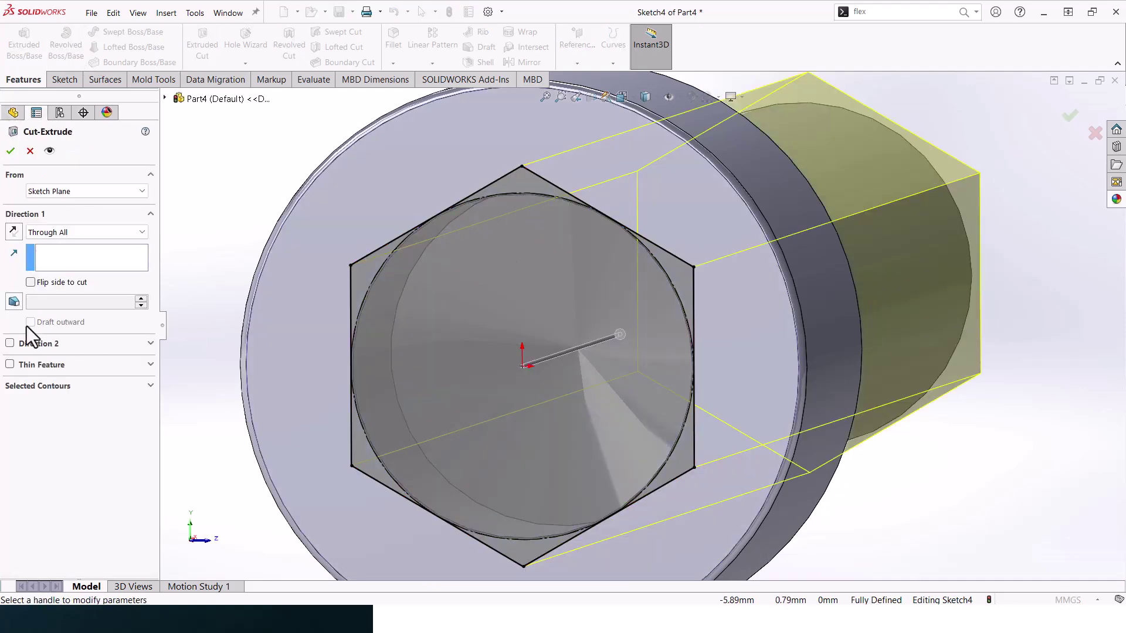
left_click(69, 233)
left_click(61, 246)
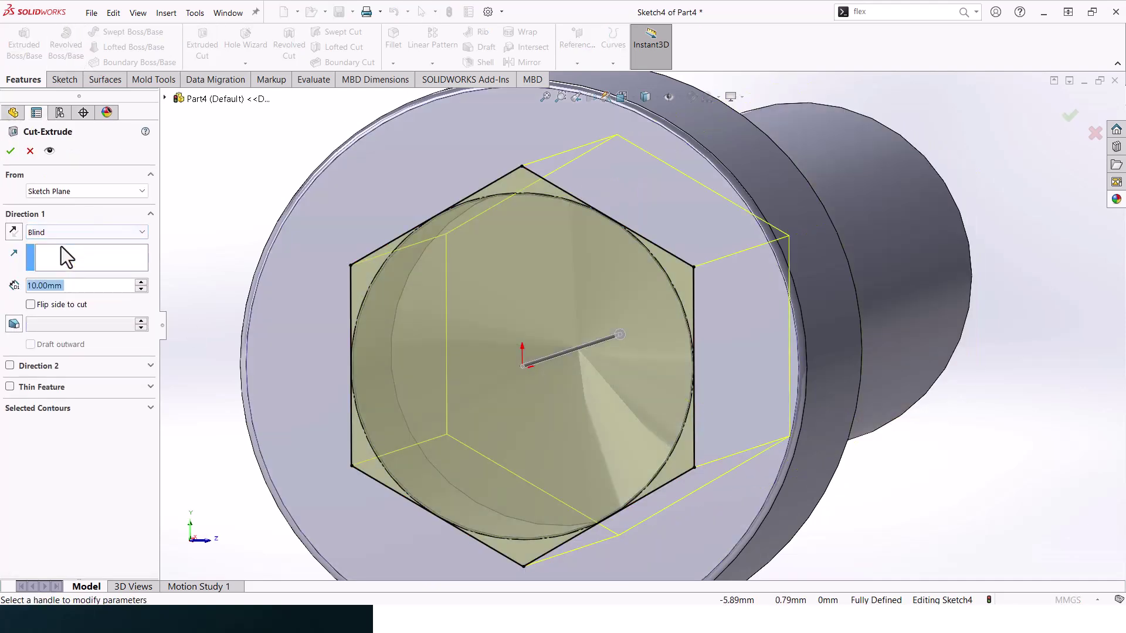
type("4")
key("Return")
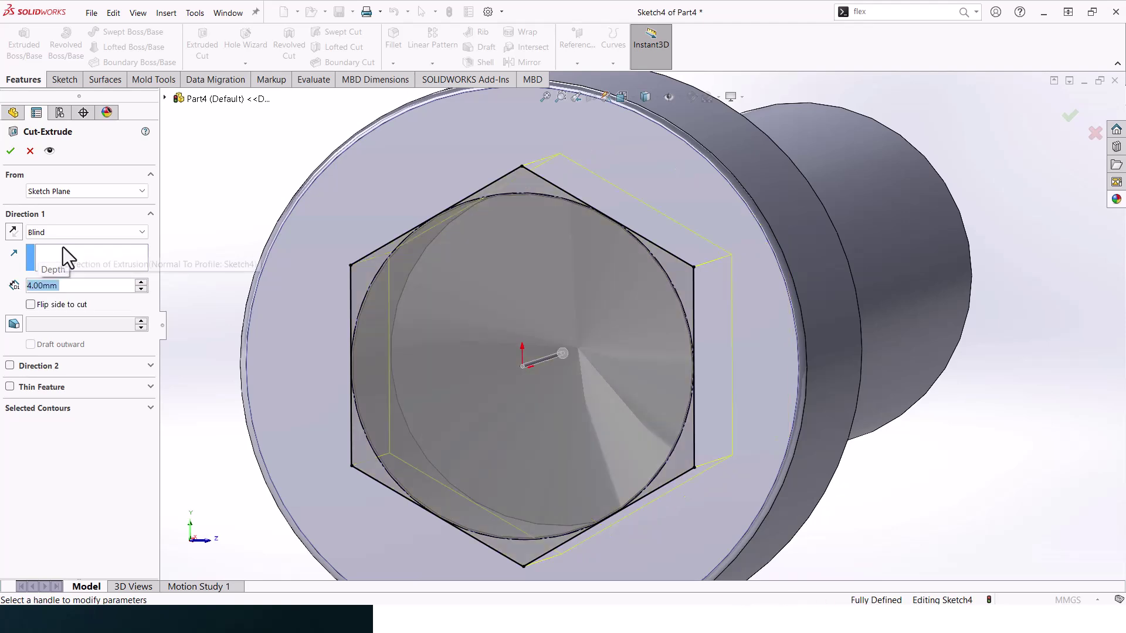
left_click(11, 152)
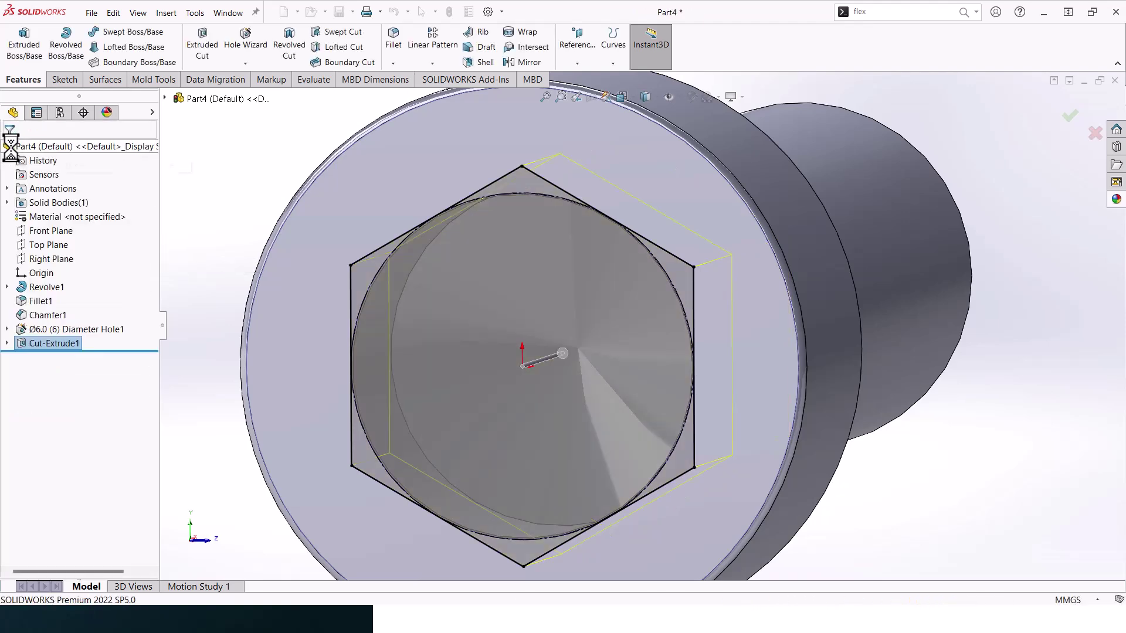
middle_click_drag(779, 291, 747, 219)
On the head face, sketch a circle centred at the origin passing through the hexagon's top corner
left_click(810, 257)
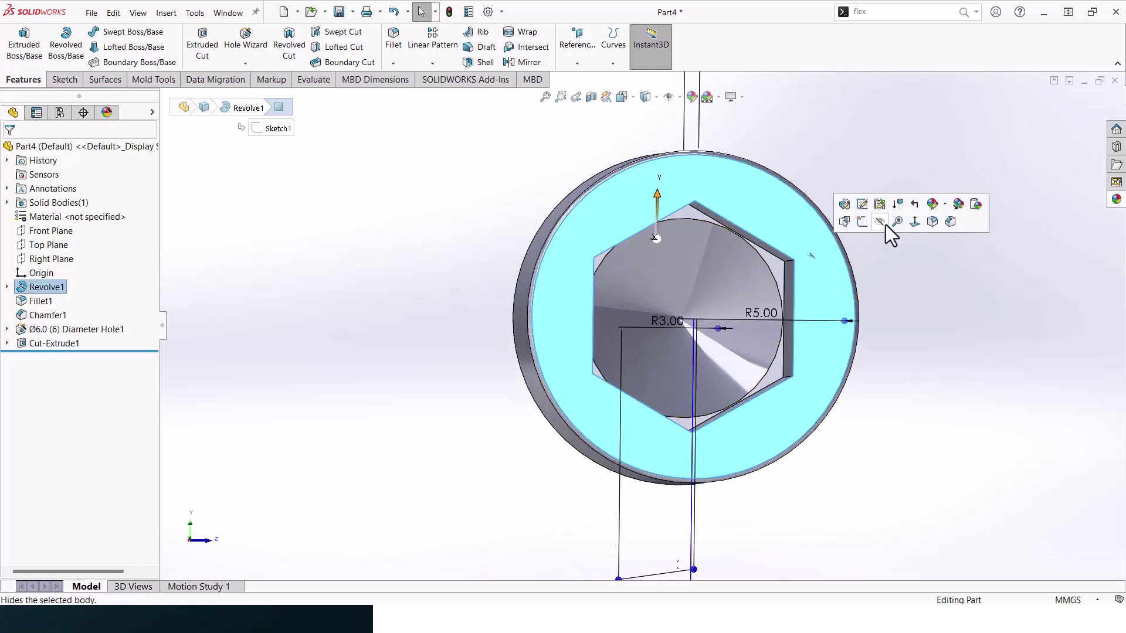
left_click(916, 222)
left_click(56, 82)
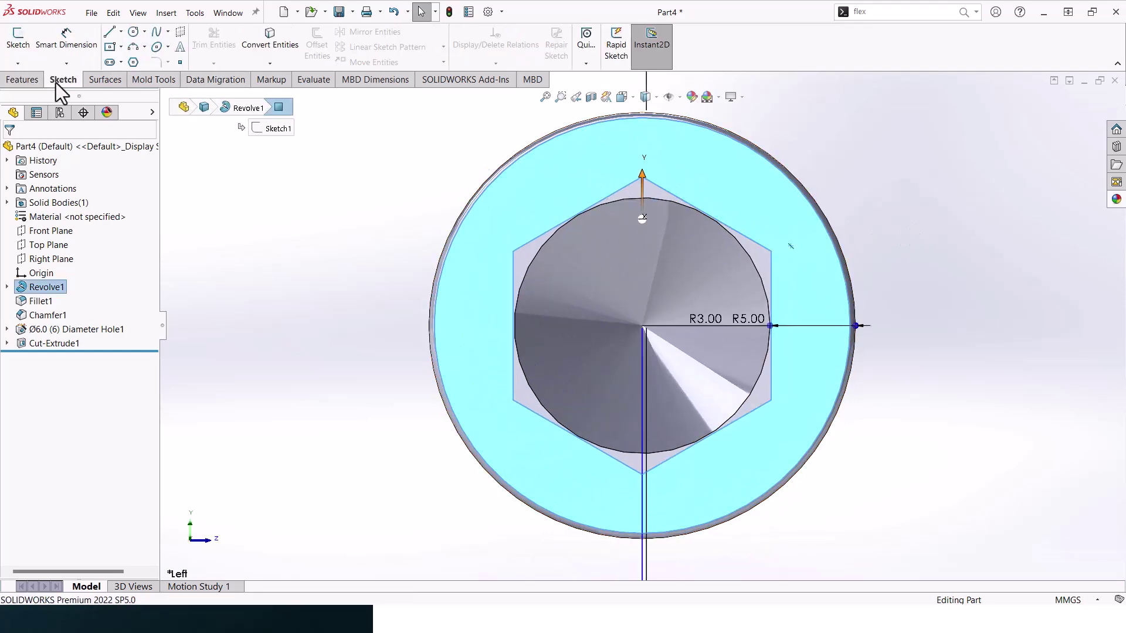
left_click(132, 31)
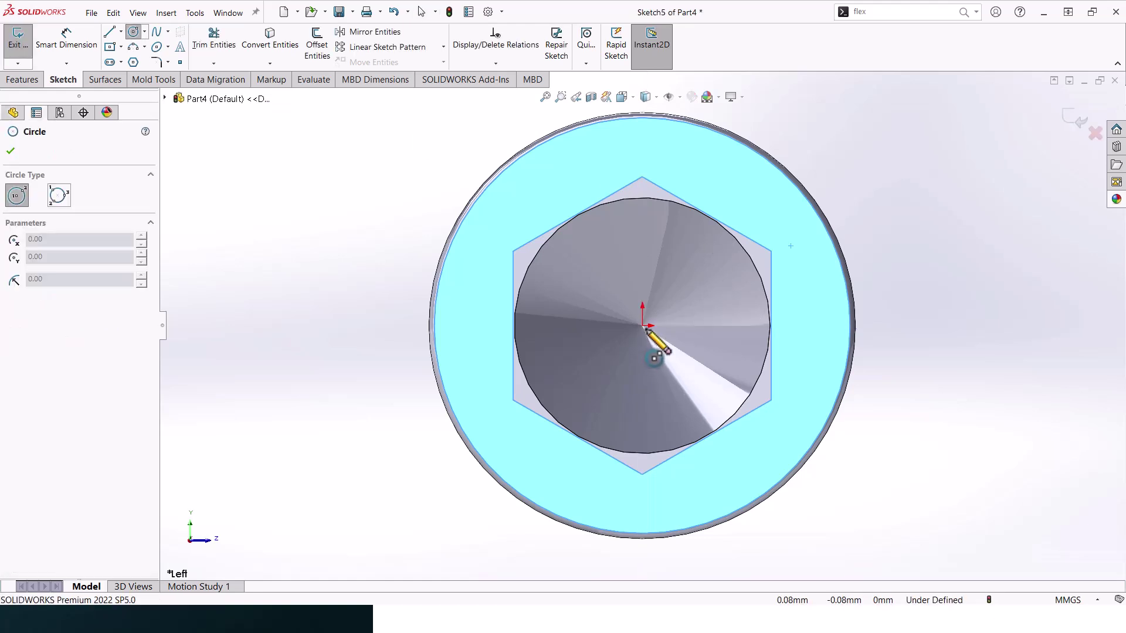
left_click(642, 325)
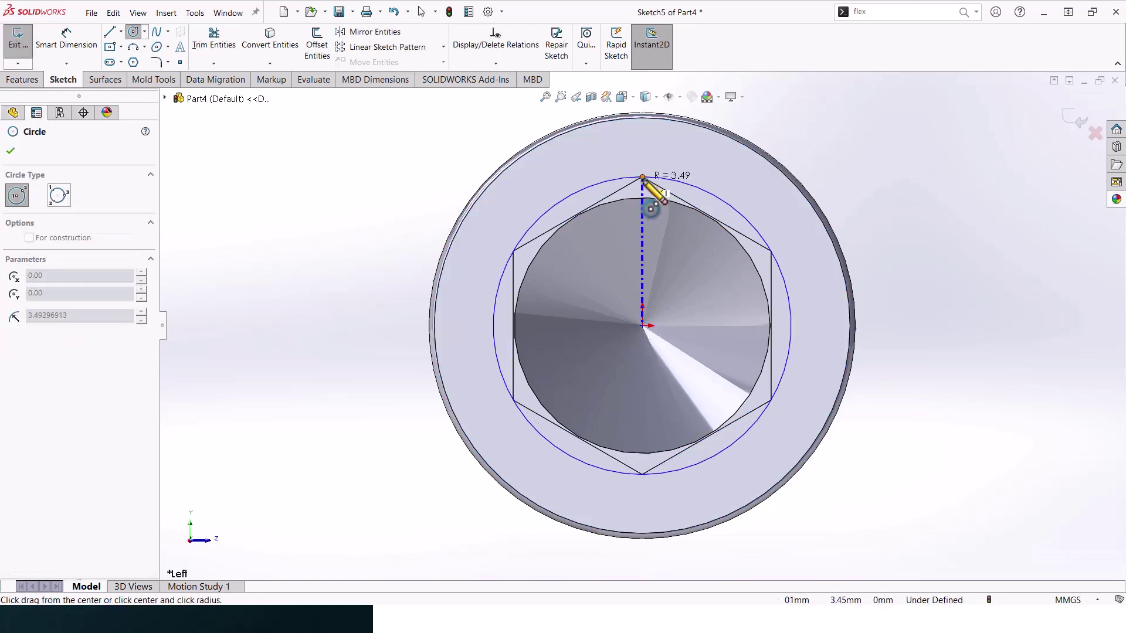
left_click(643, 178)
key("Escape")
left_click(846, 128)
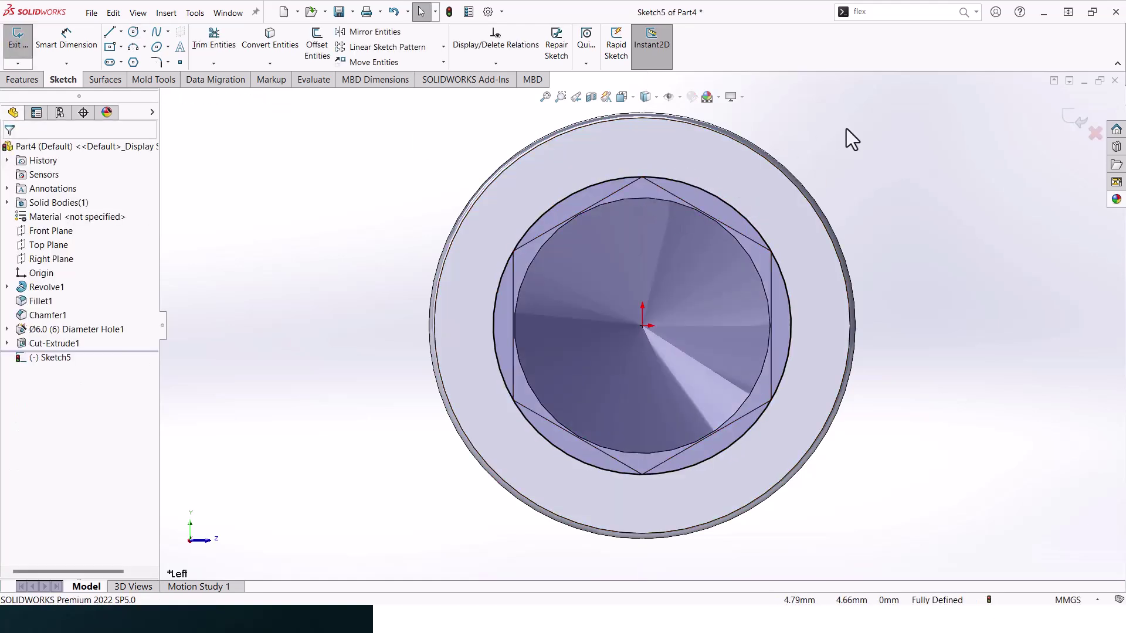
left_click(21, 81)
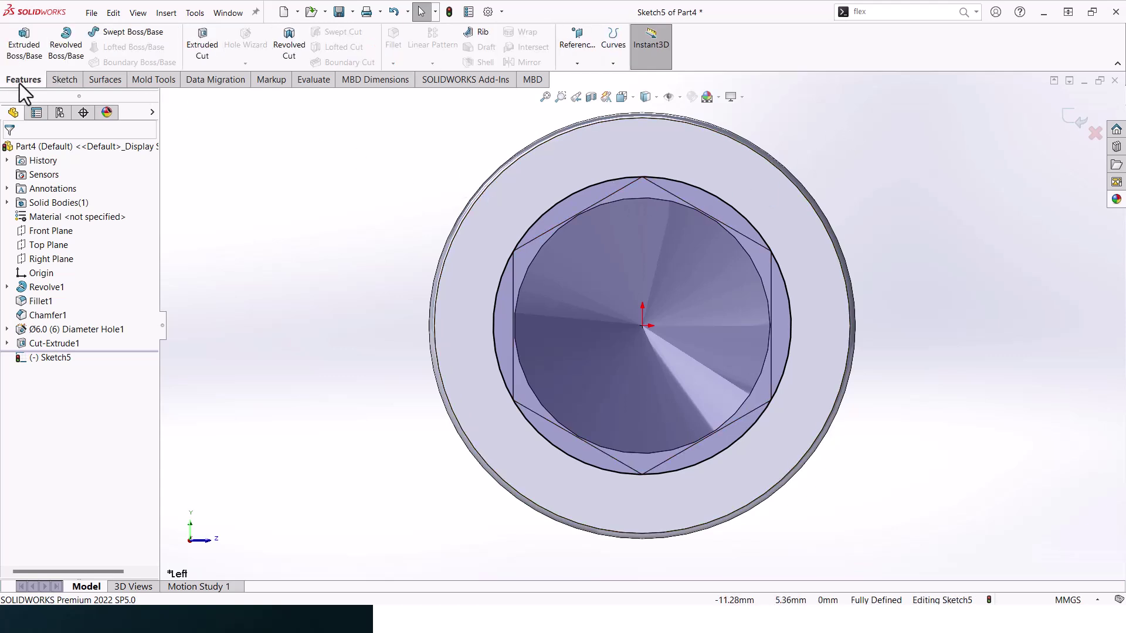
Extrude-cut the hex socket sketch Blind 4.00 mm with a 50° draft, creating Cut-Extrude2
left_click(206, 48)
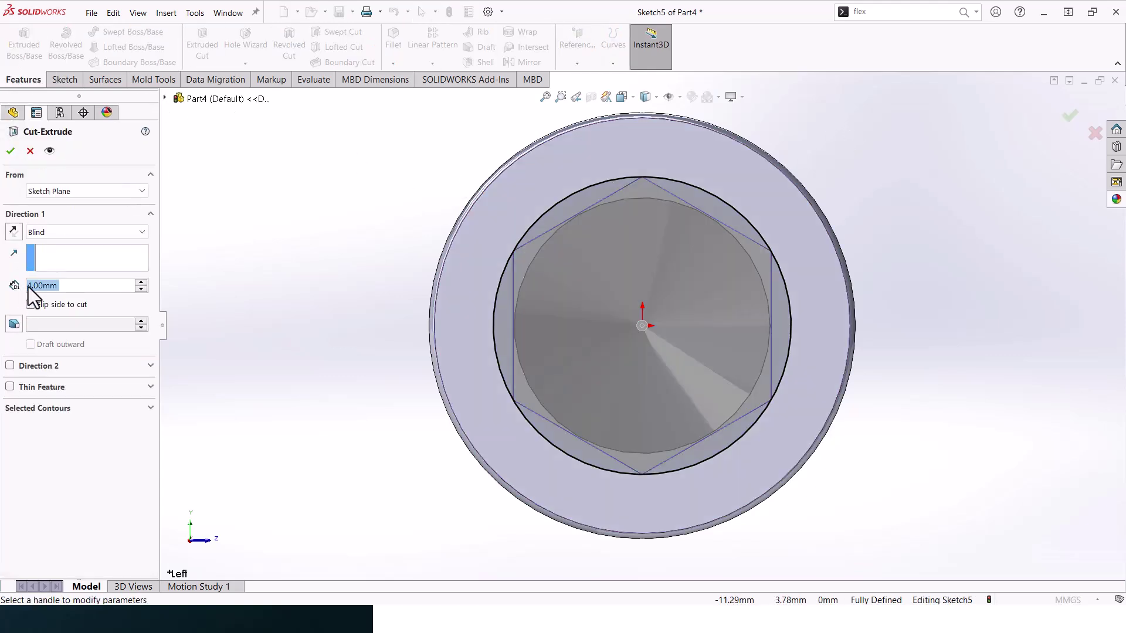
left_click(20, 325)
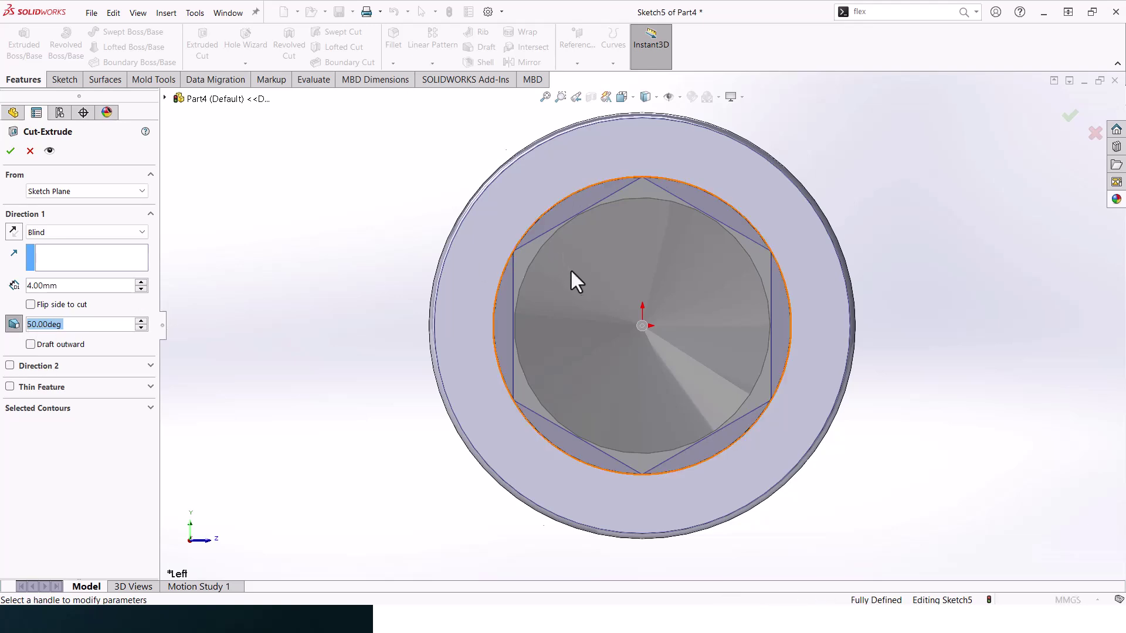
middle_click_drag(572, 271, 527, 263)
scroll(540, 276, "up", 5)
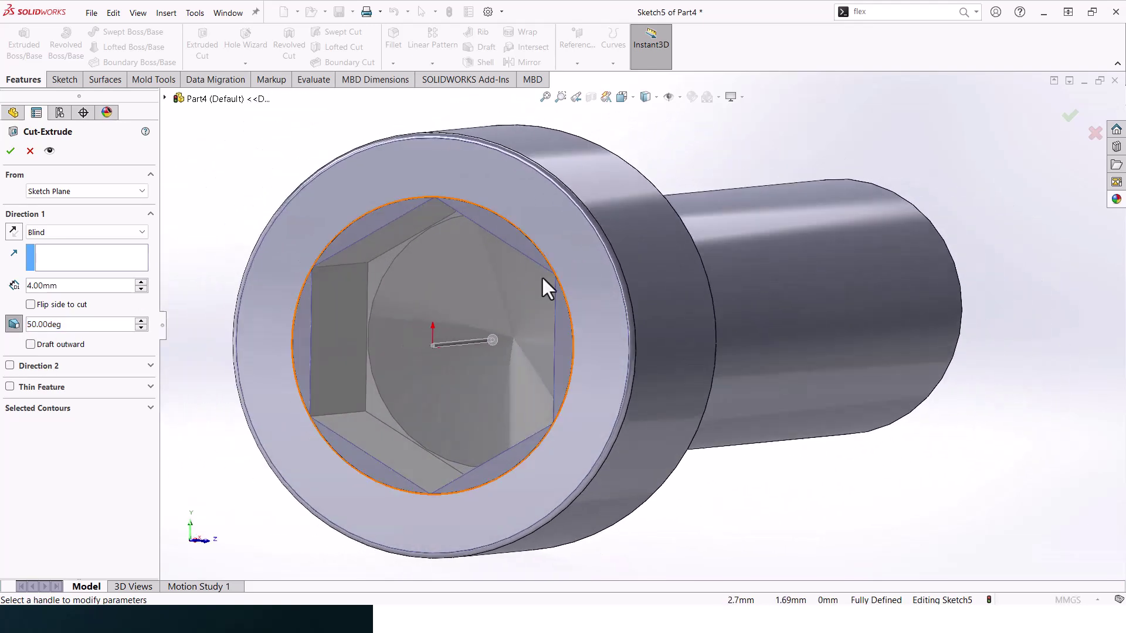
scroll(457, 269, "up", 2)
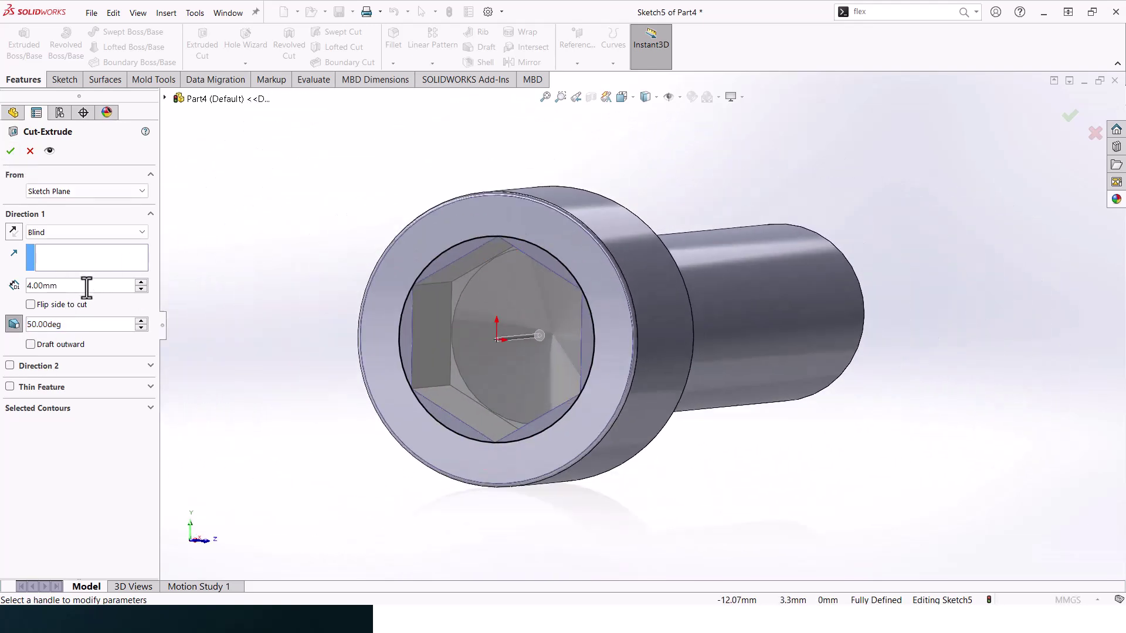
left_click(16, 153)
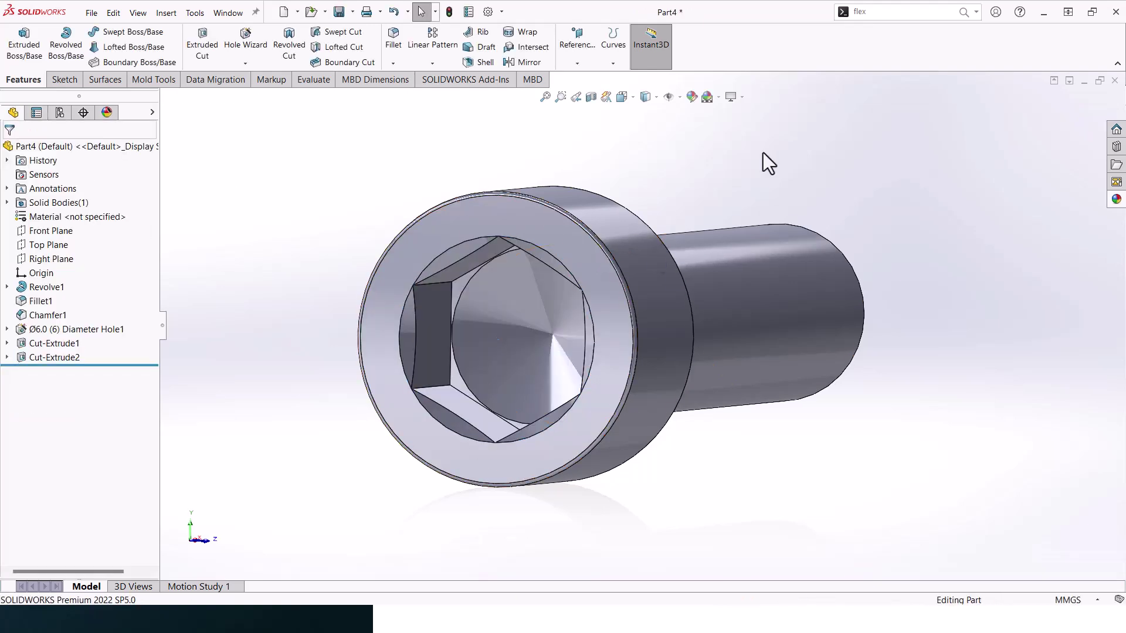
middle_click_drag(764, 164, 838, 328)
Select the shank's end face and view it normal-to, ready for sketching
left_click(828, 330)
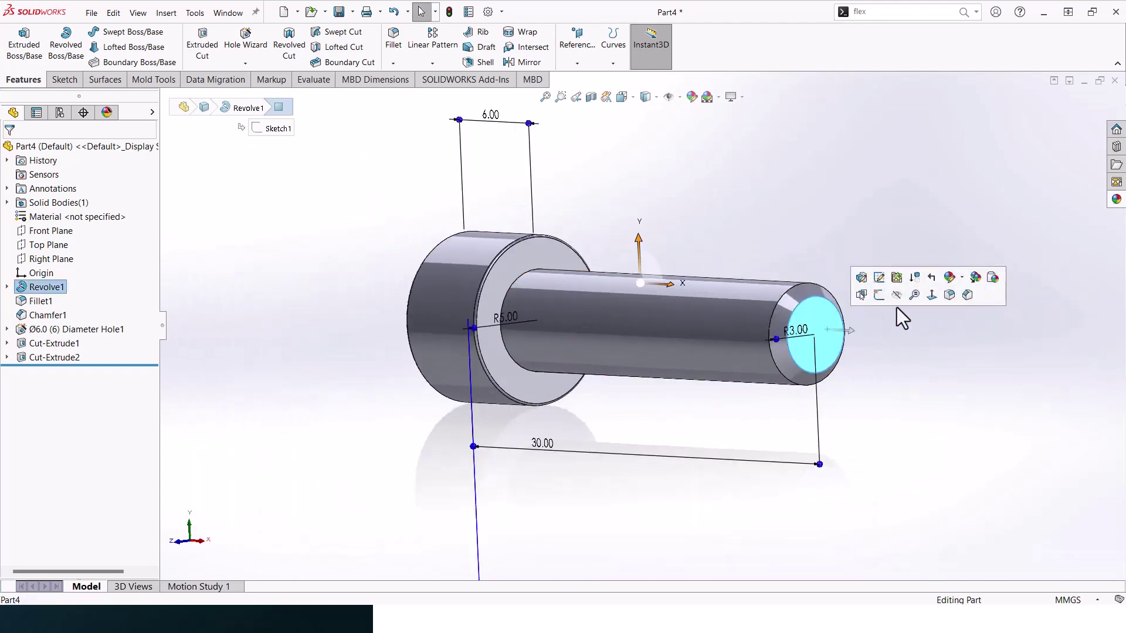
left_click(931, 301)
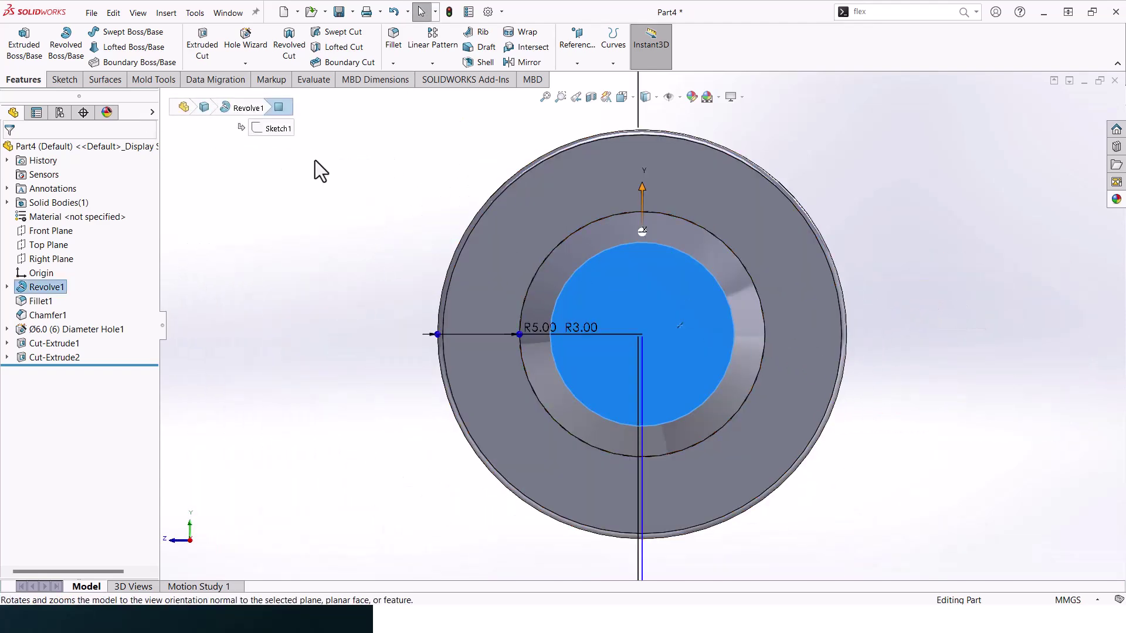
left_click(580, 66)
left_click(612, 62)
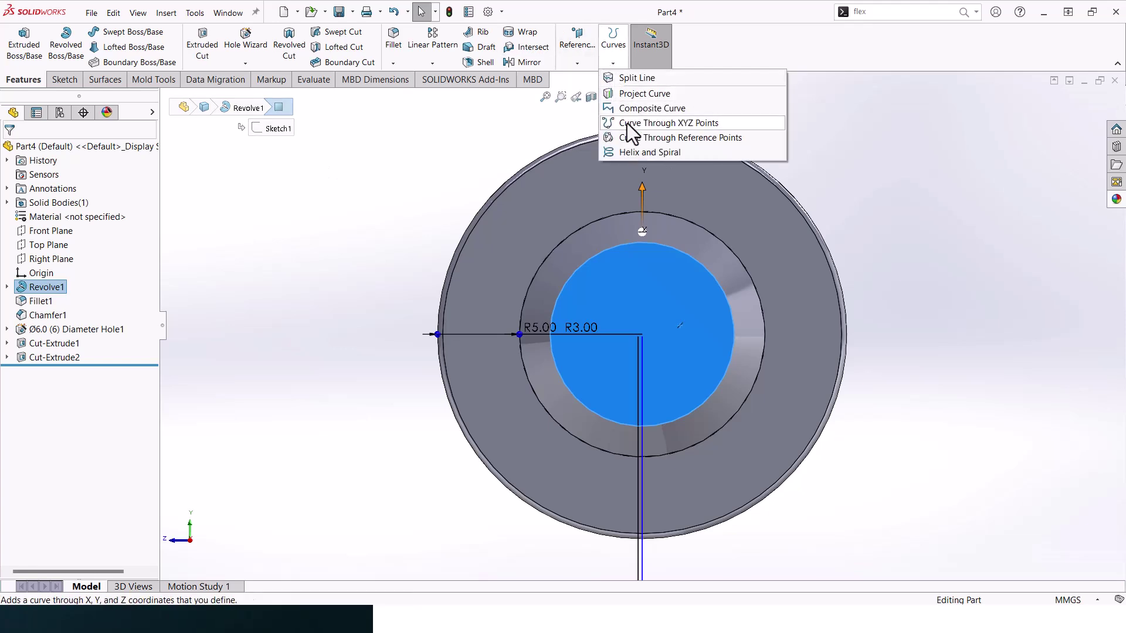
left_click(67, 79)
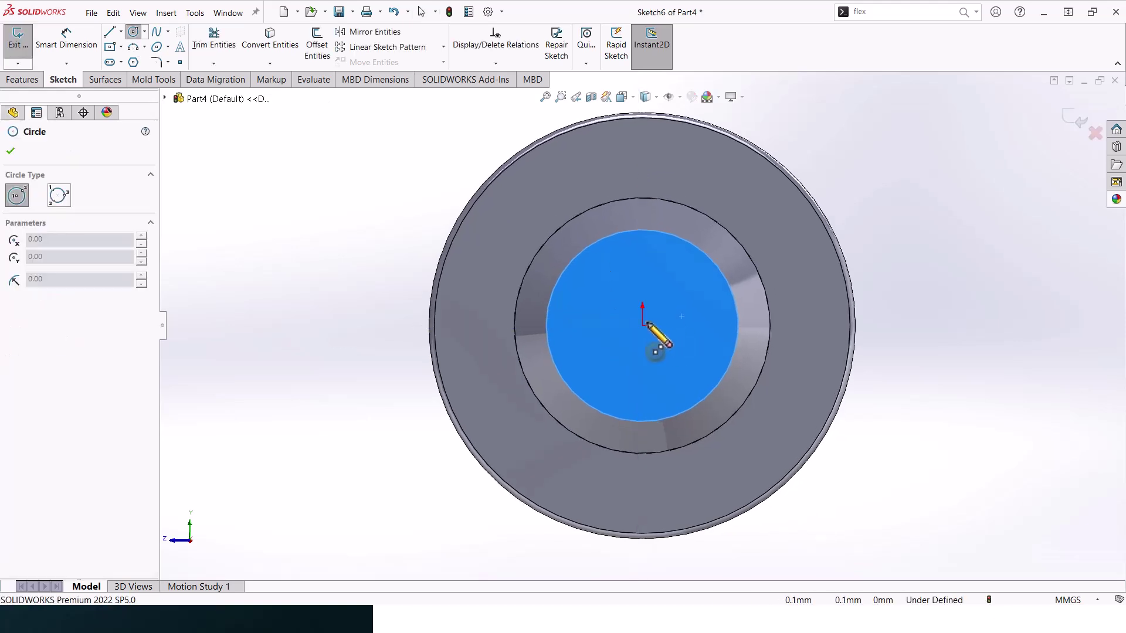
Draw a circle centred on the origin and dimension its diameter to 6 mm
left_click(642, 325)
left_click(694, 201)
key("Escape")
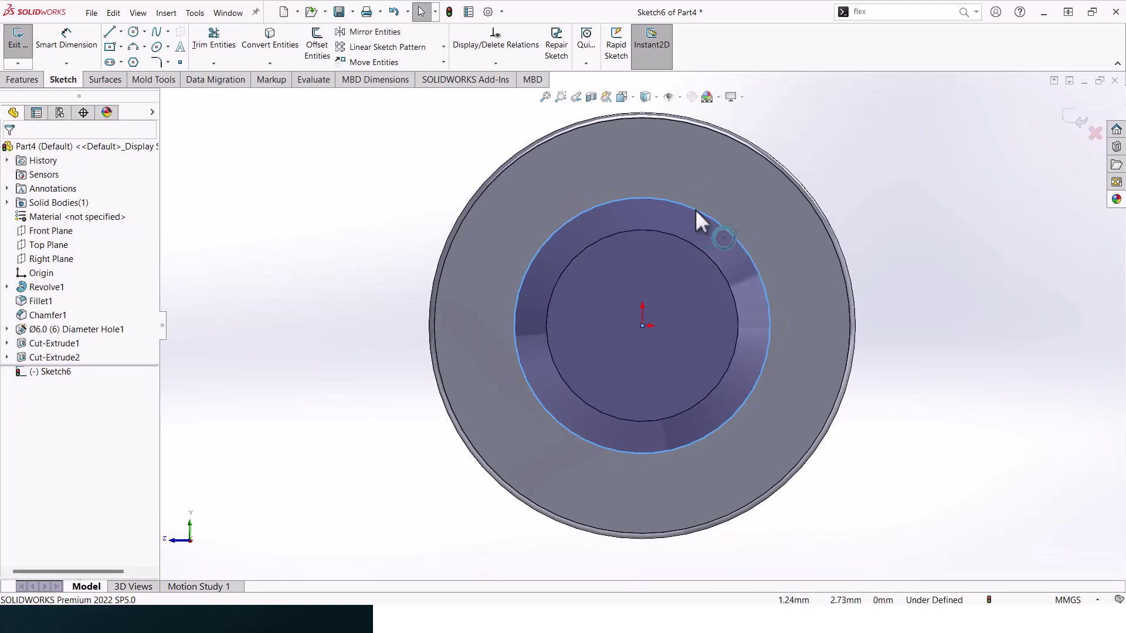
scroll(629, 271, "up", 3)
left_click(36, 45)
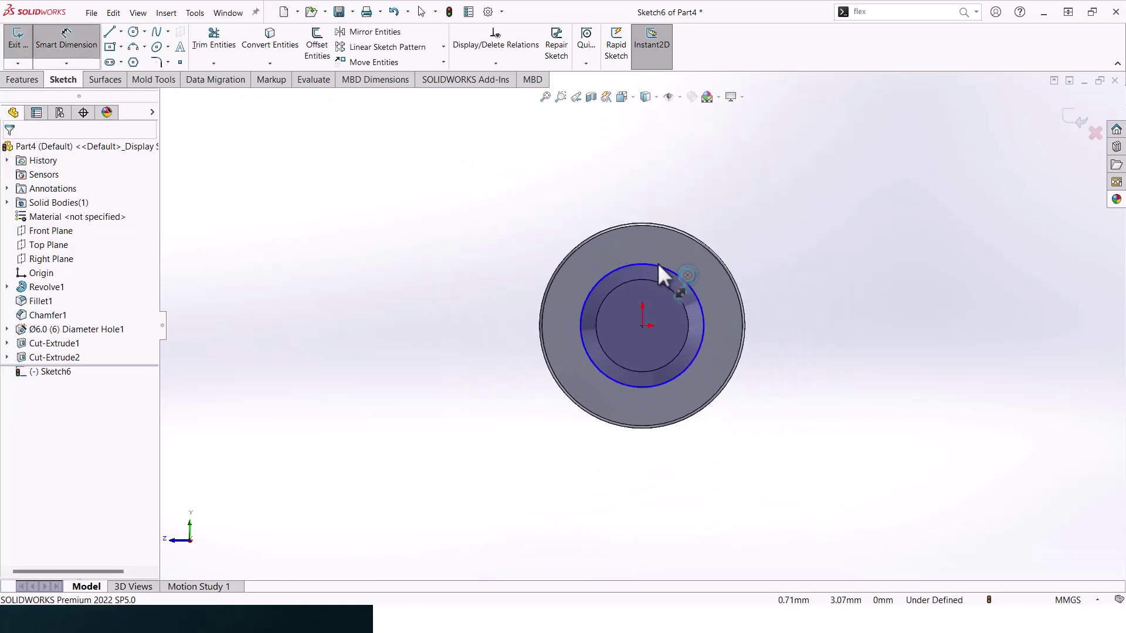
left_click(661, 274)
left_click(777, 218)
type("6")
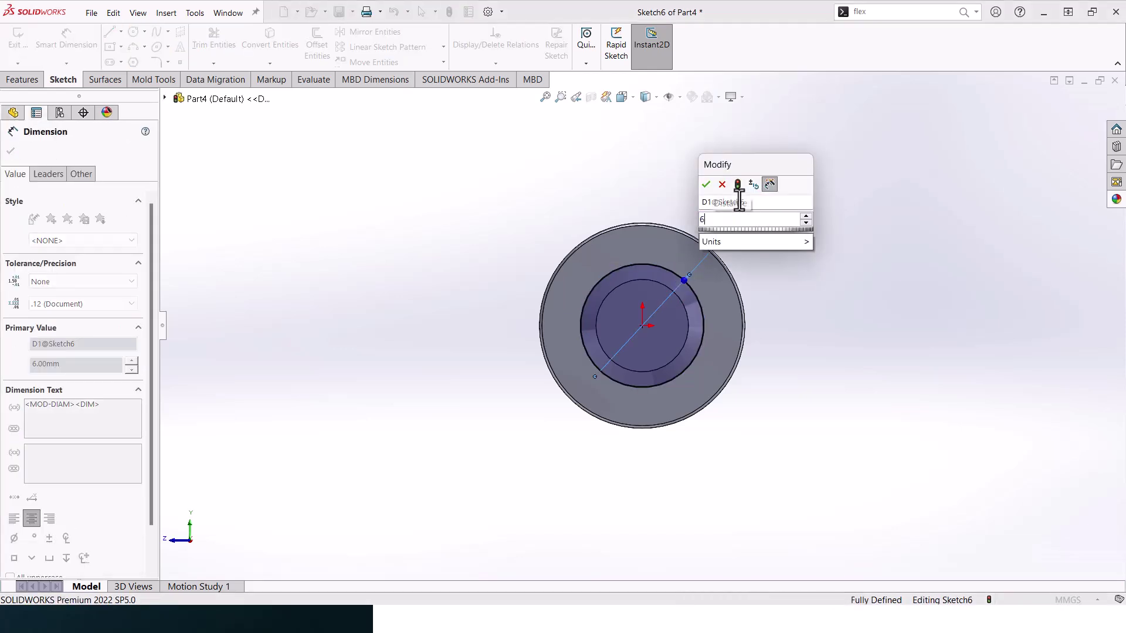
key("Return")
left_click(23, 79)
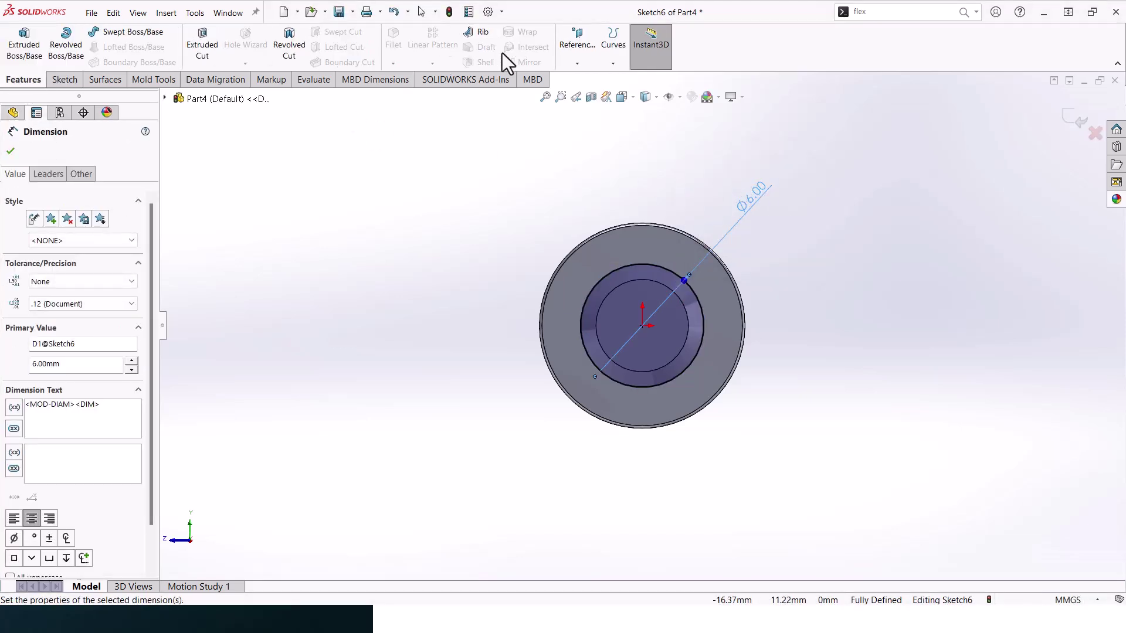
Set up a reversed, clockwise helix from the 6 mm circle: 22 mm height, 1 mm pitch
left_click(613, 62)
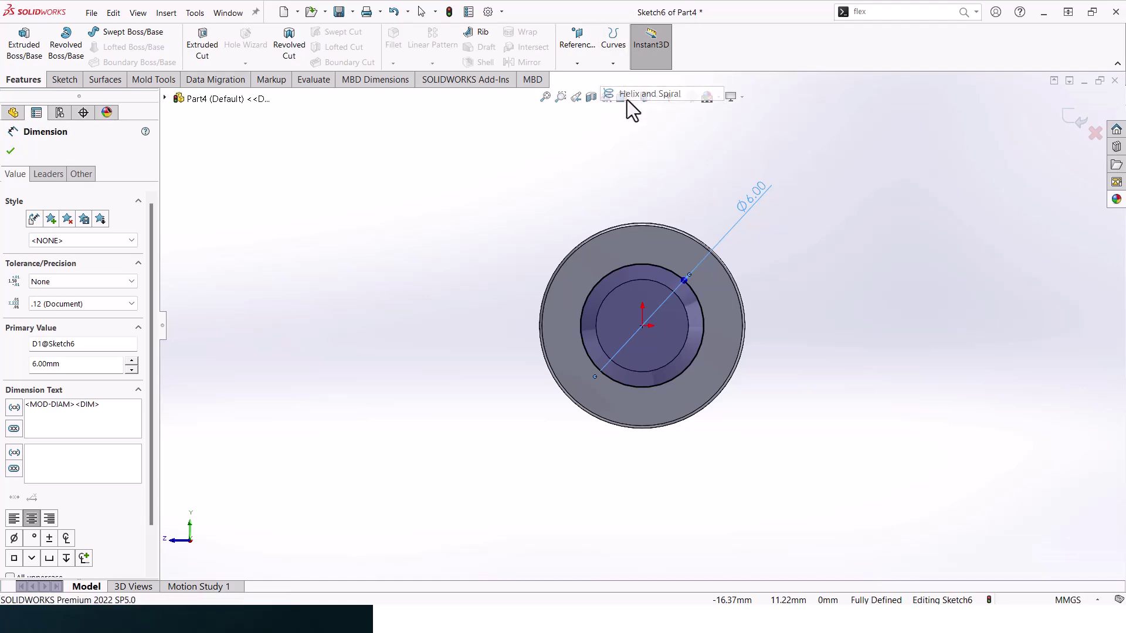
left_click(627, 99)
middle_click_drag(618, 261, 604, 270)
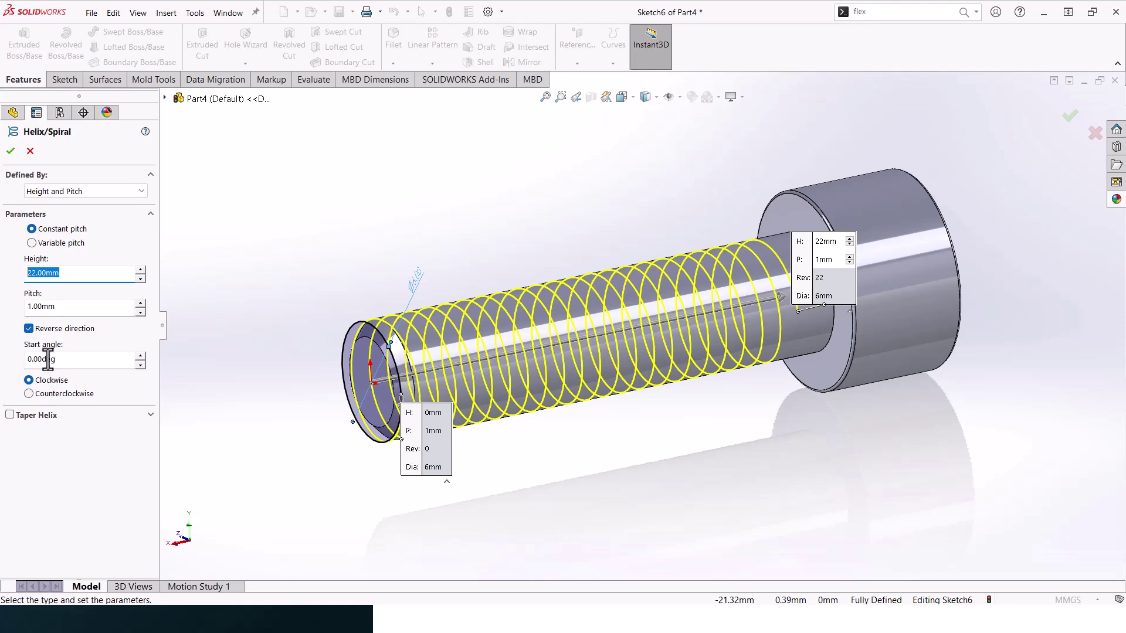
Accept Helix/Spiral1, then view the Top Plane normal-to and start a sketch on it
left_click(9, 156)
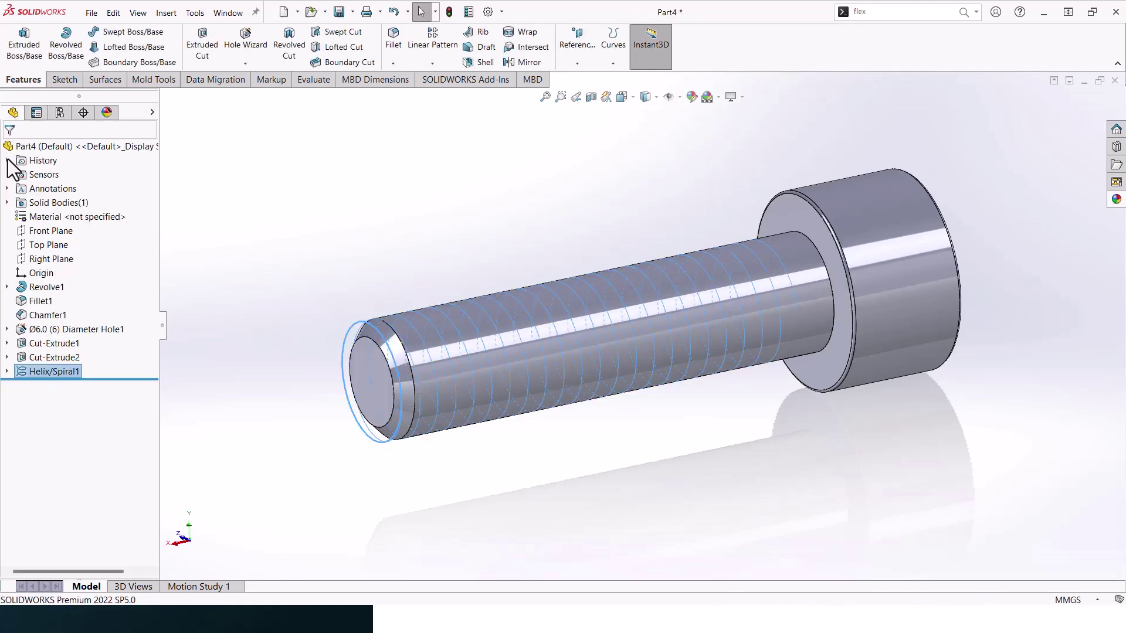
middle_click_drag(396, 212, 614, 264)
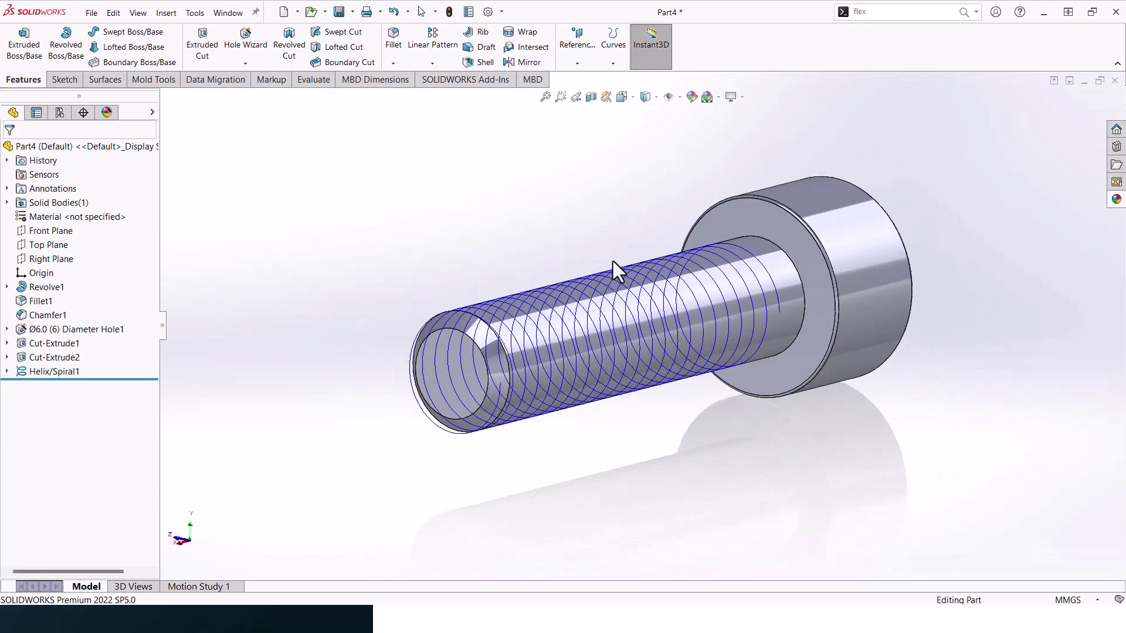
left_click(48, 233)
middle_click_drag(519, 302, 473, 278)
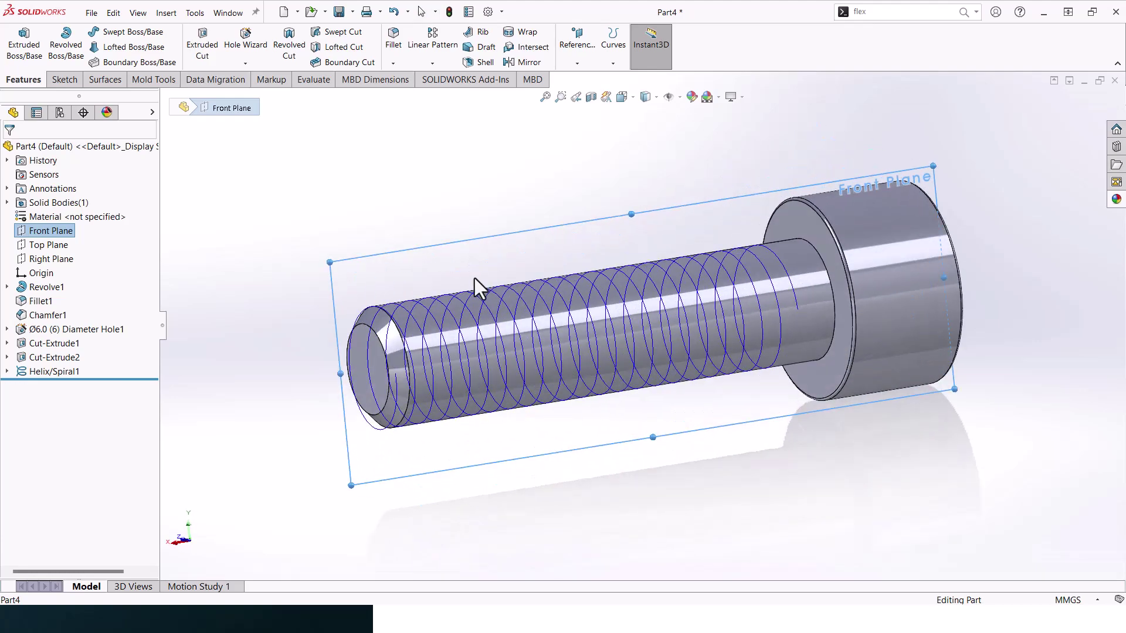
left_click(46, 245)
left_click(94, 228)
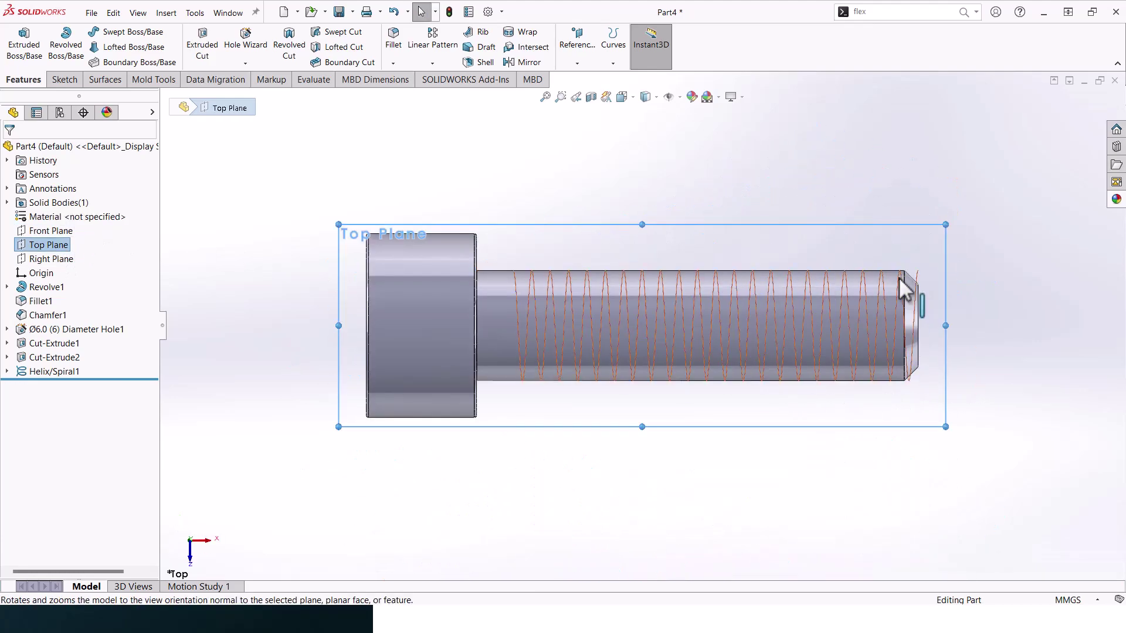
scroll(899, 284, "down", 5)
left_click(65, 80)
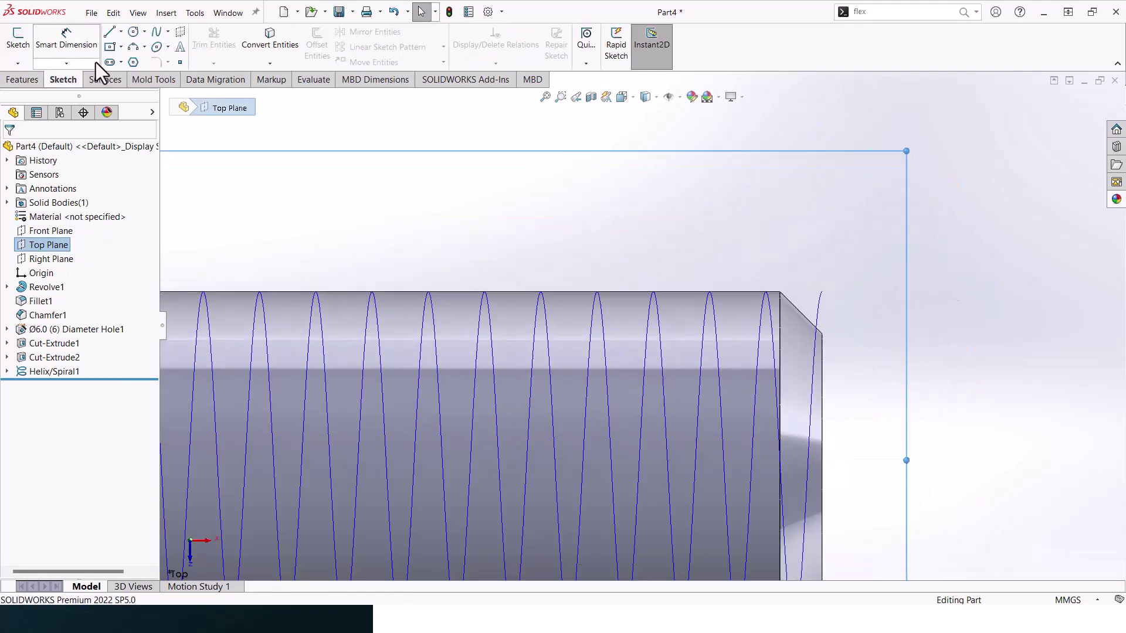
Draw a triangle polygon on the Top Plane beside the helix end
left_click(130, 62)
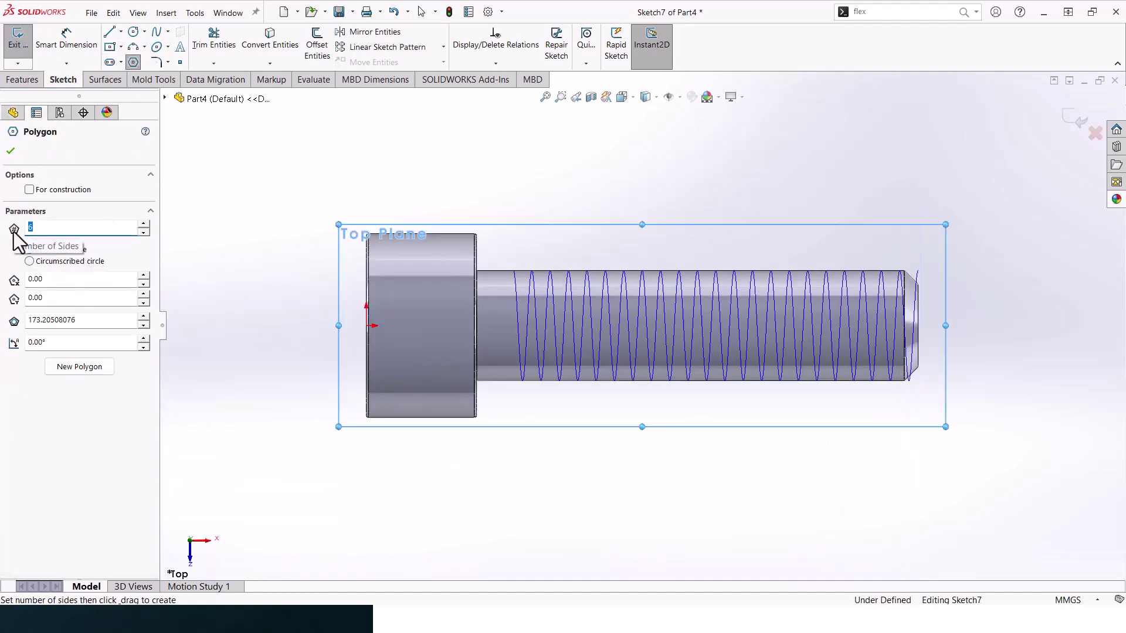
scroll(851, 293, "down", 5)
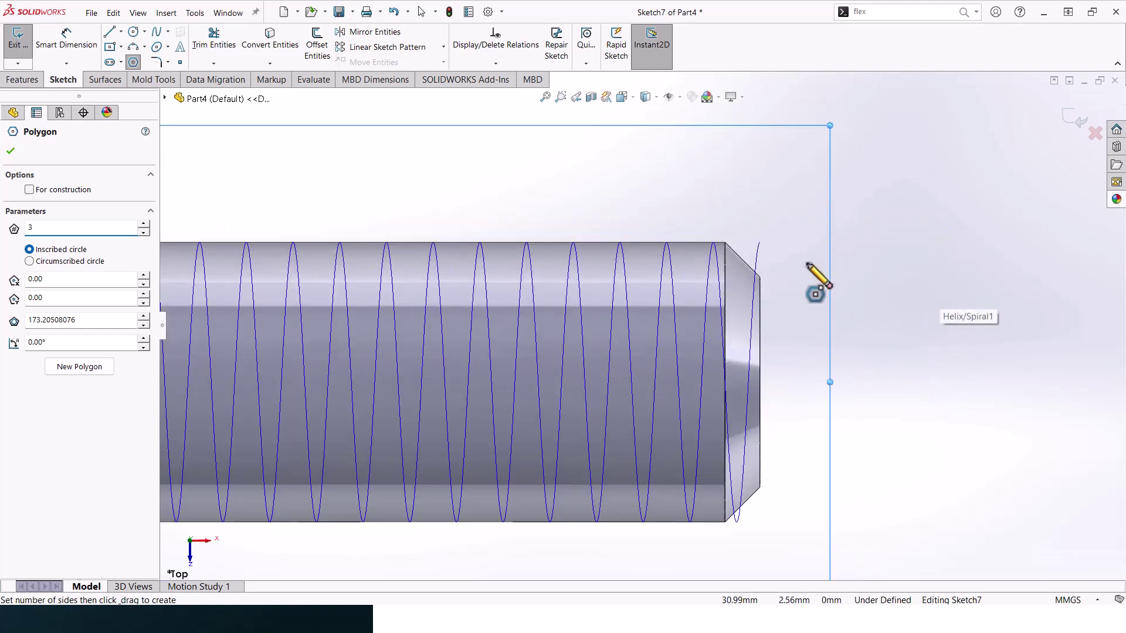
left_click(780, 233)
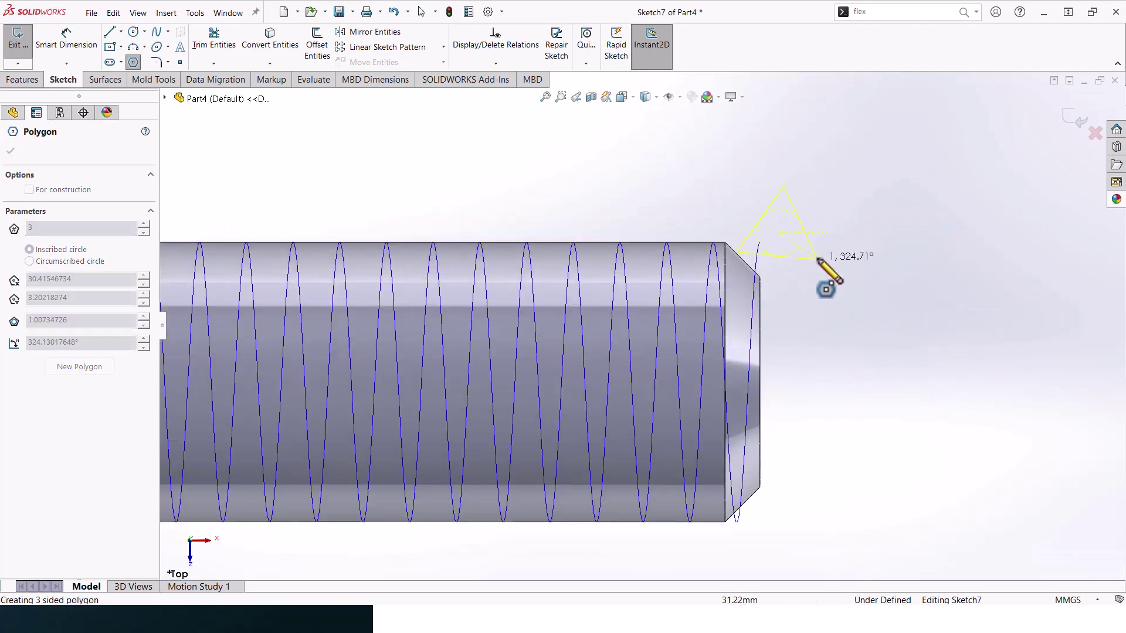
left_click(781, 271)
key("Escape")
Make the triangle's top-left corner coincident with the helix curve
left_click(784, 214)
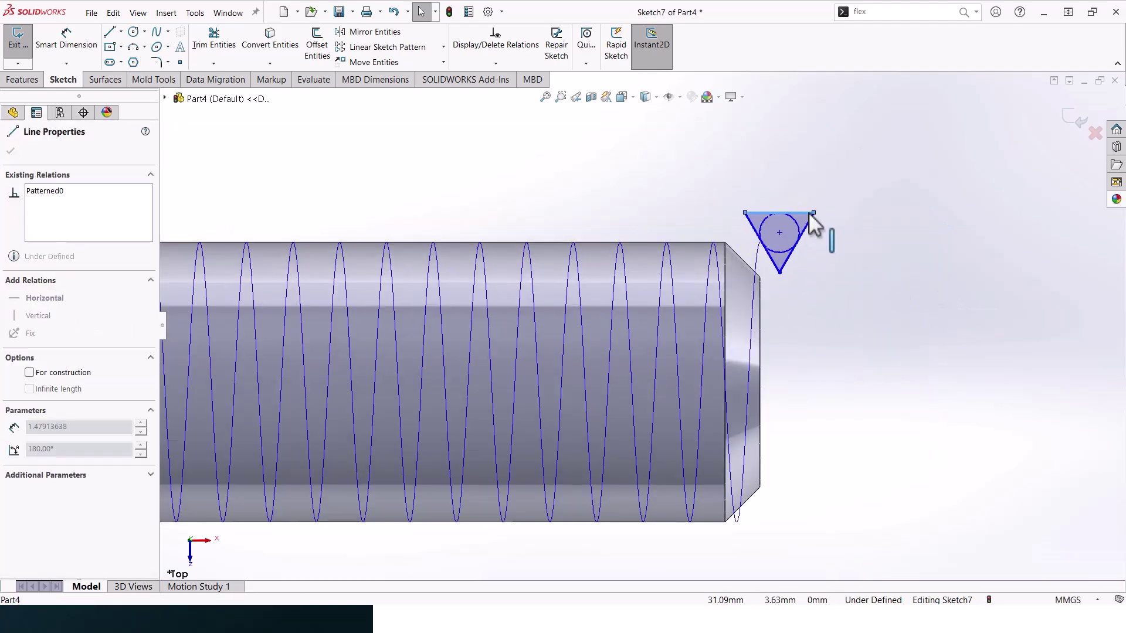
left_click_drag(780, 232, 798, 269)
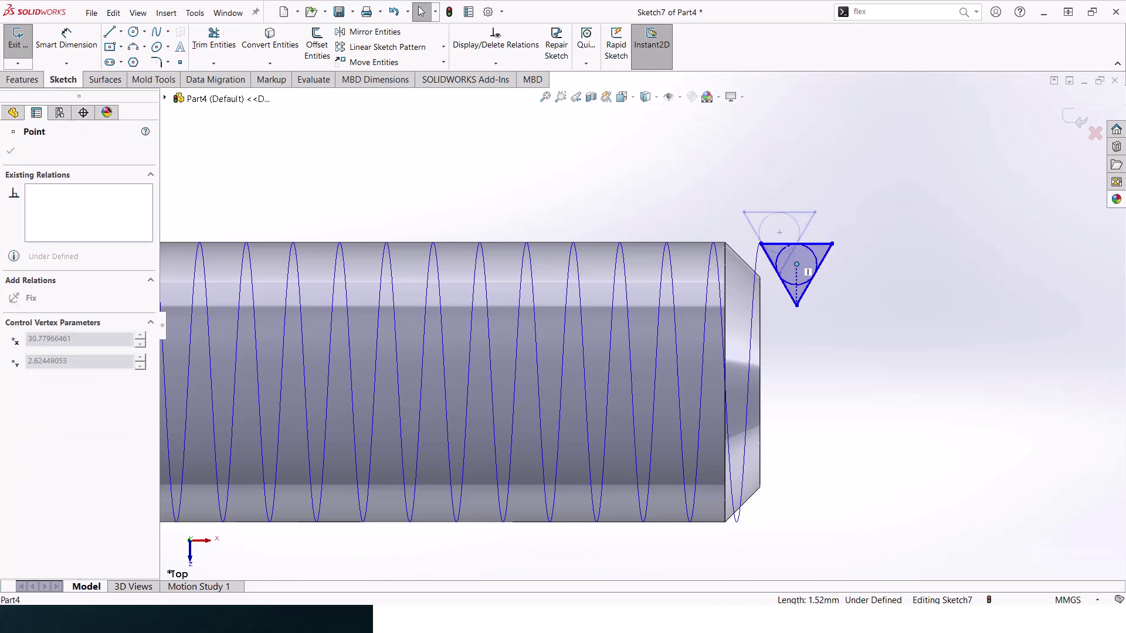
scroll(806, 235, "down", 4)
left_click(712, 301)
left_click(712, 261, "ctrl")
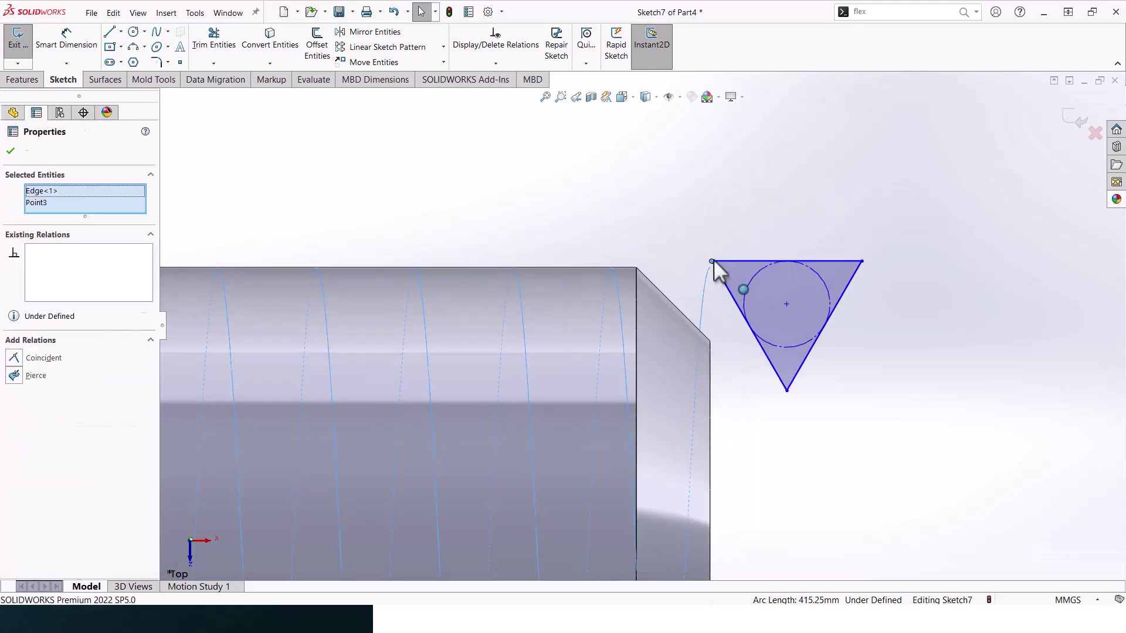
left_click(44, 357)
left_click(762, 167)
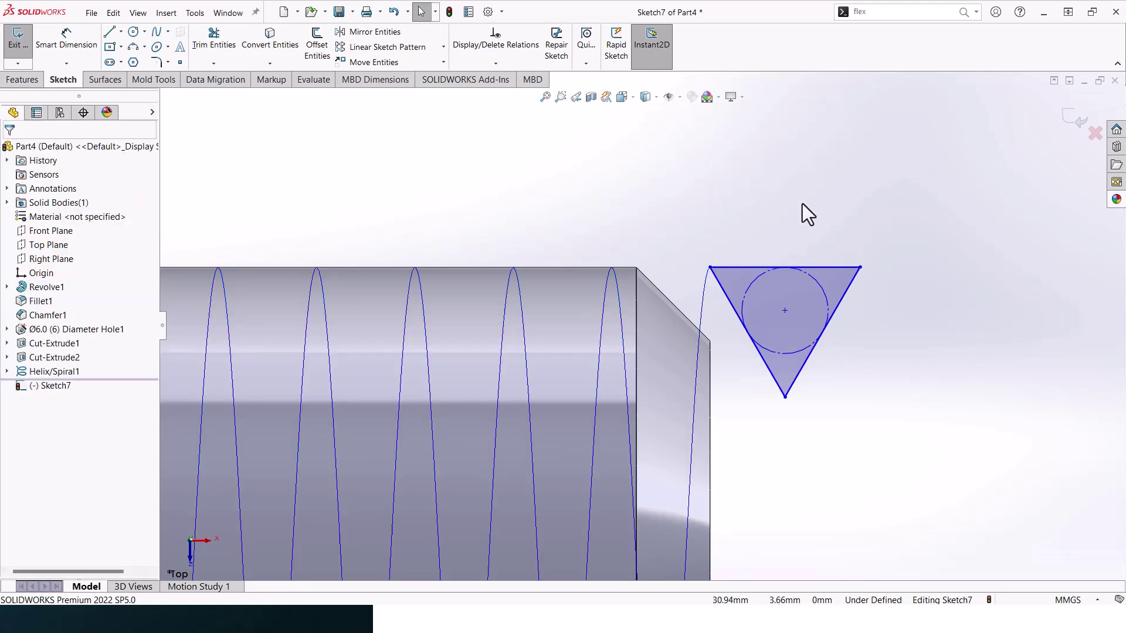
Make the triangle's top edge collinear with the shank's outer edge
left_click(786, 268)
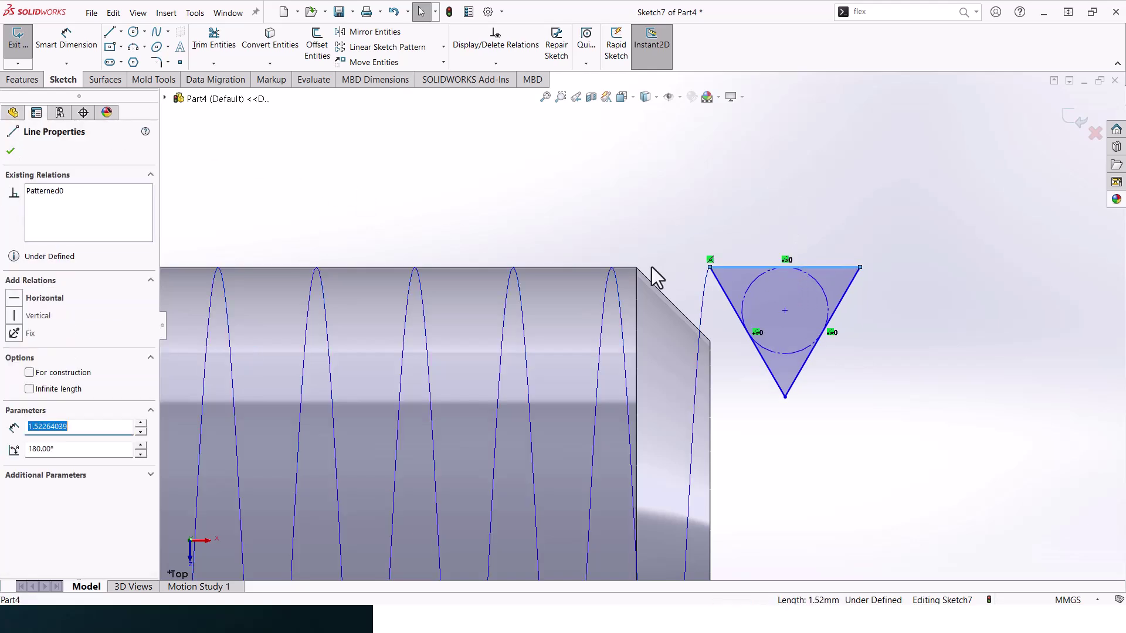
left_click(625, 267, "ctrl")
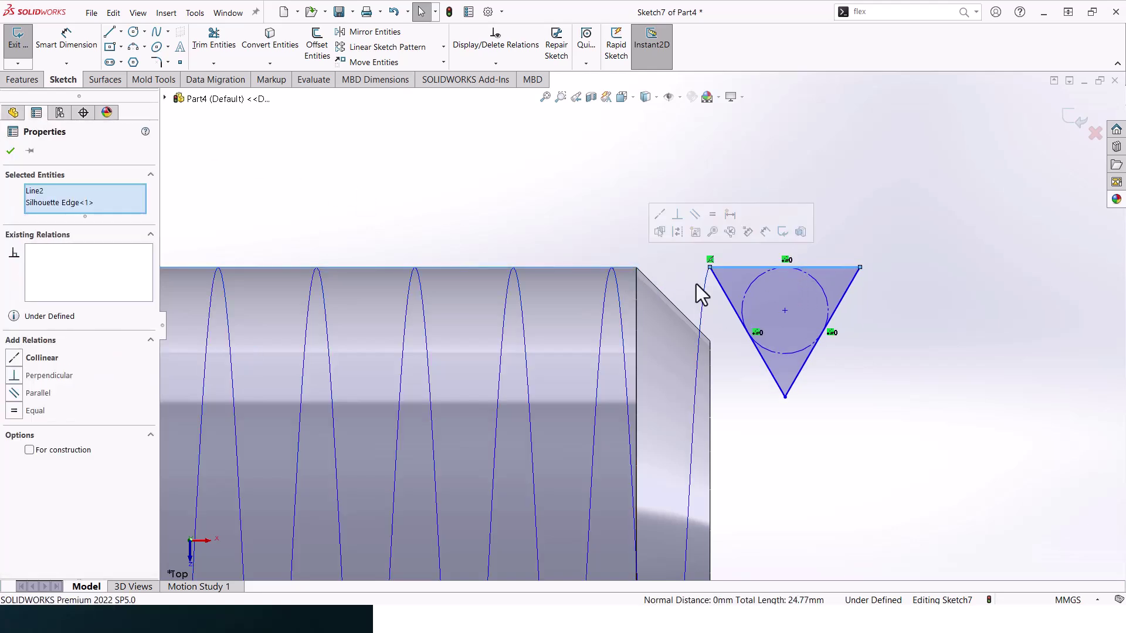
left_click(42, 359)
left_click(649, 230)
scroll(828, 275, "down", 2)
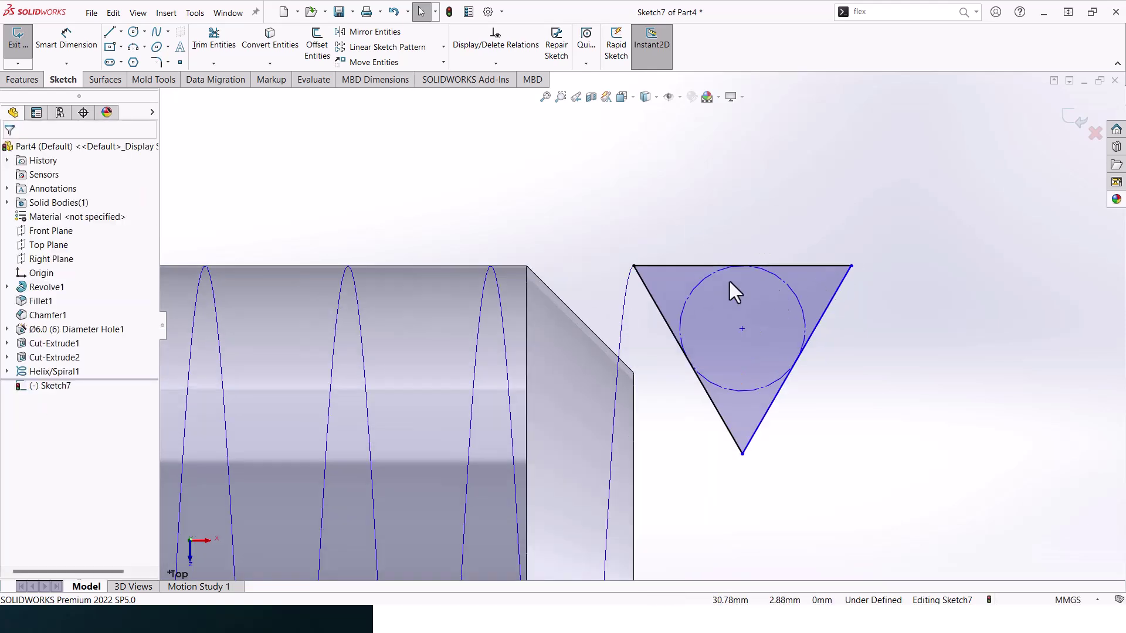
Dimension the triangle's top edge to 1.00 wide
left_click(42, 49)
left_click(723, 265)
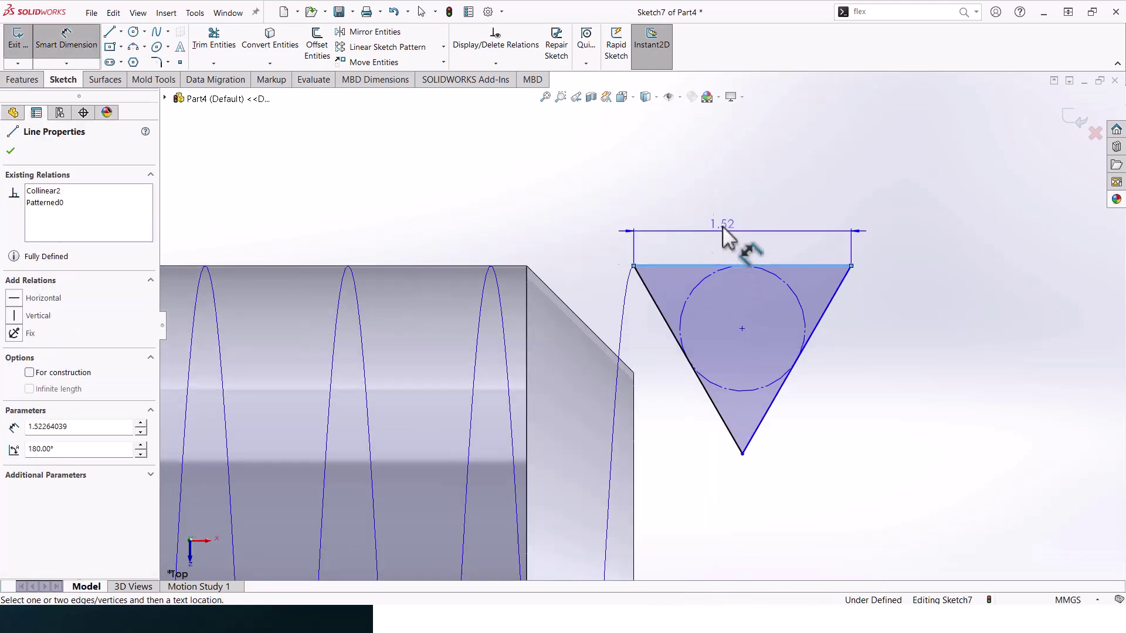
left_click(720, 223)
type("1")
key("Return")
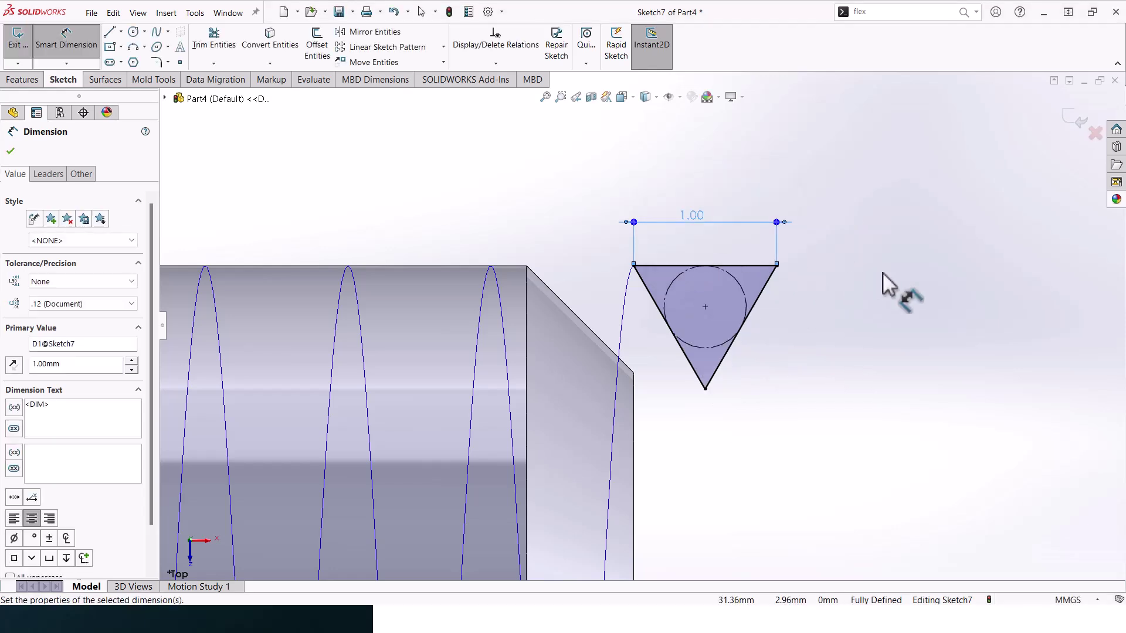
scroll(752, 297, "down", 3)
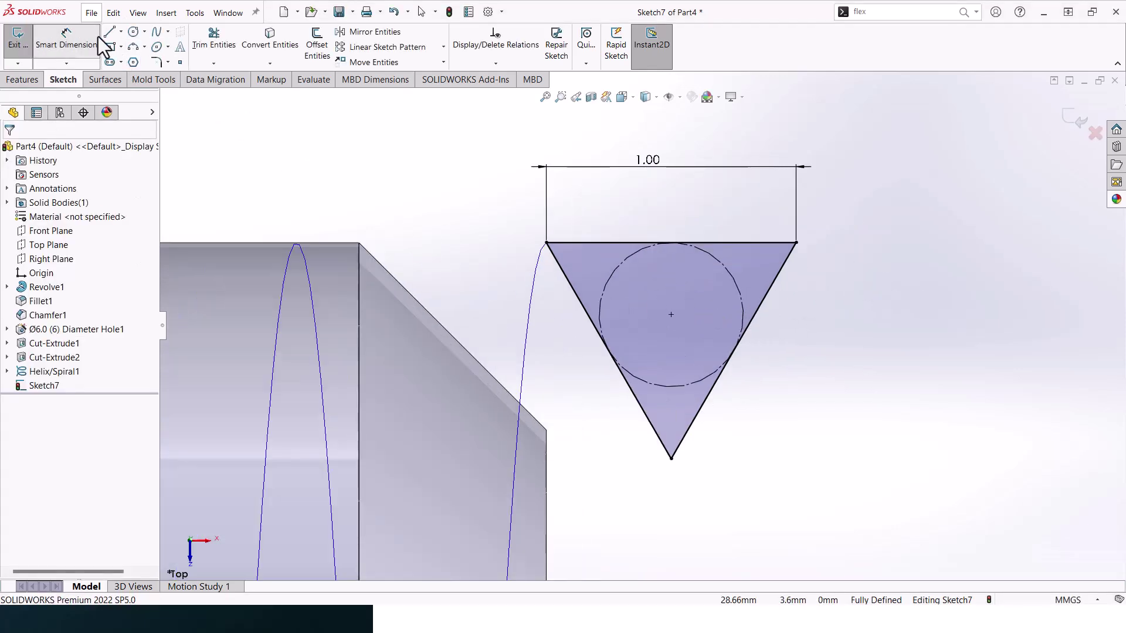
Draw a vertical centerline from the top edge's midpoint to the triangle's bottom tip
left_click(122, 32)
left_click(141, 62)
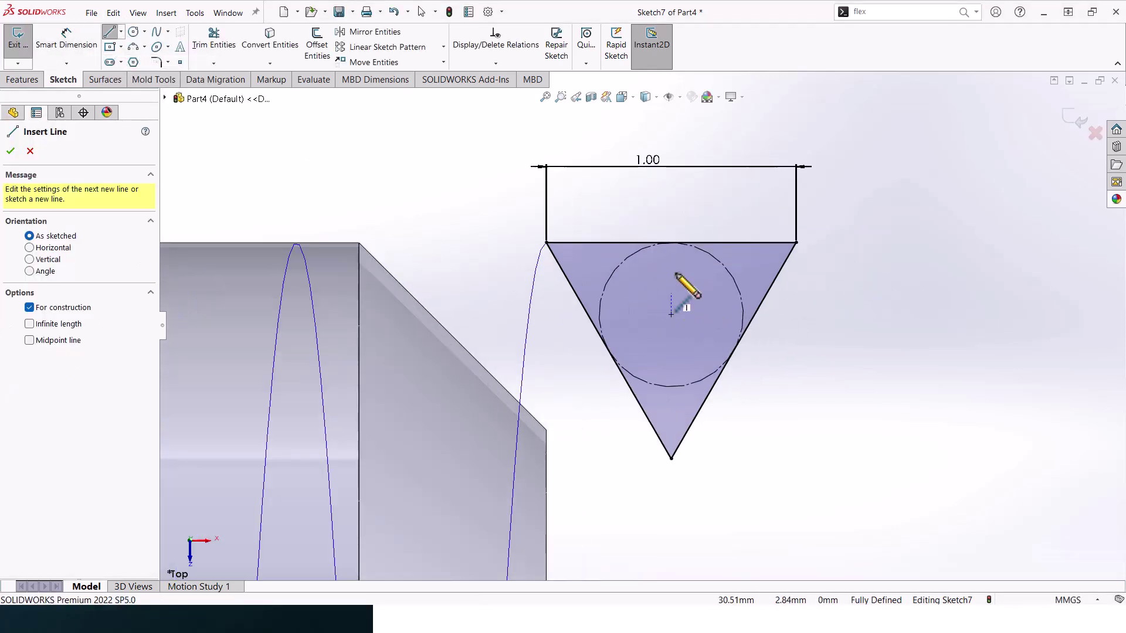
left_click(671, 242)
left_click(671, 458)
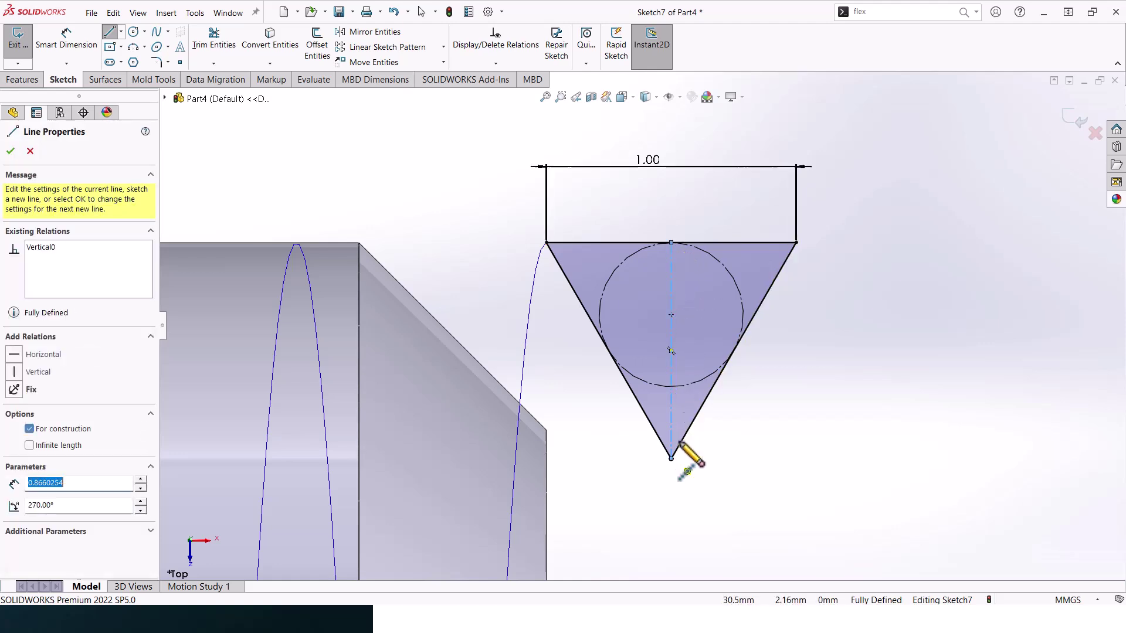
key("Escape")
Draw a three-point arc across the triangle's sides near the bottom tip
left_click(121, 31)
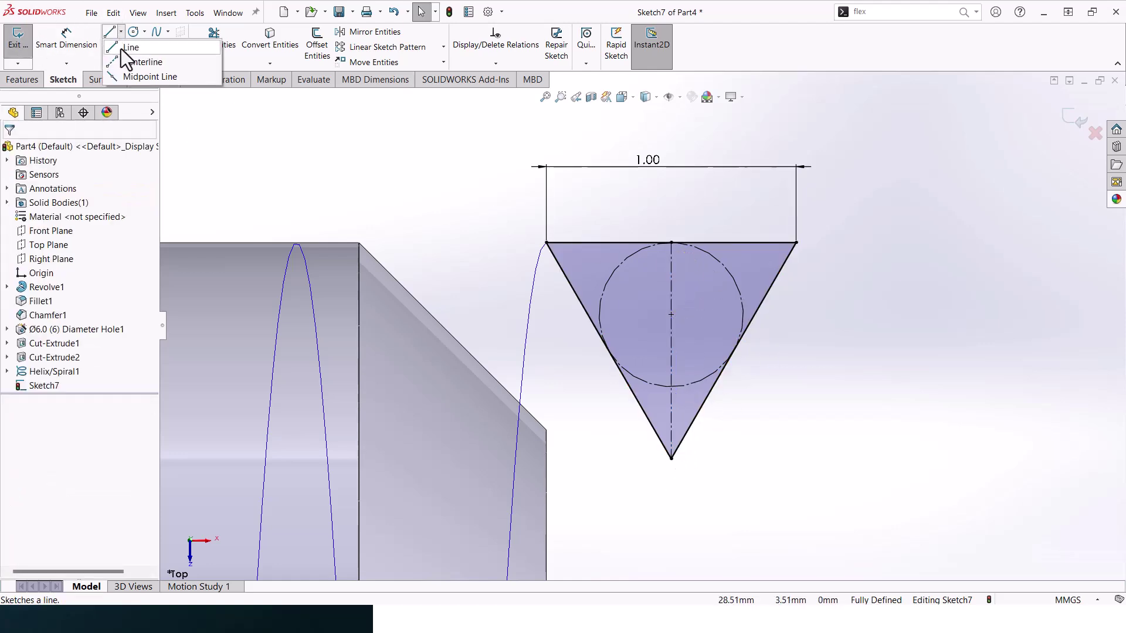
mouse_move(132, 50)
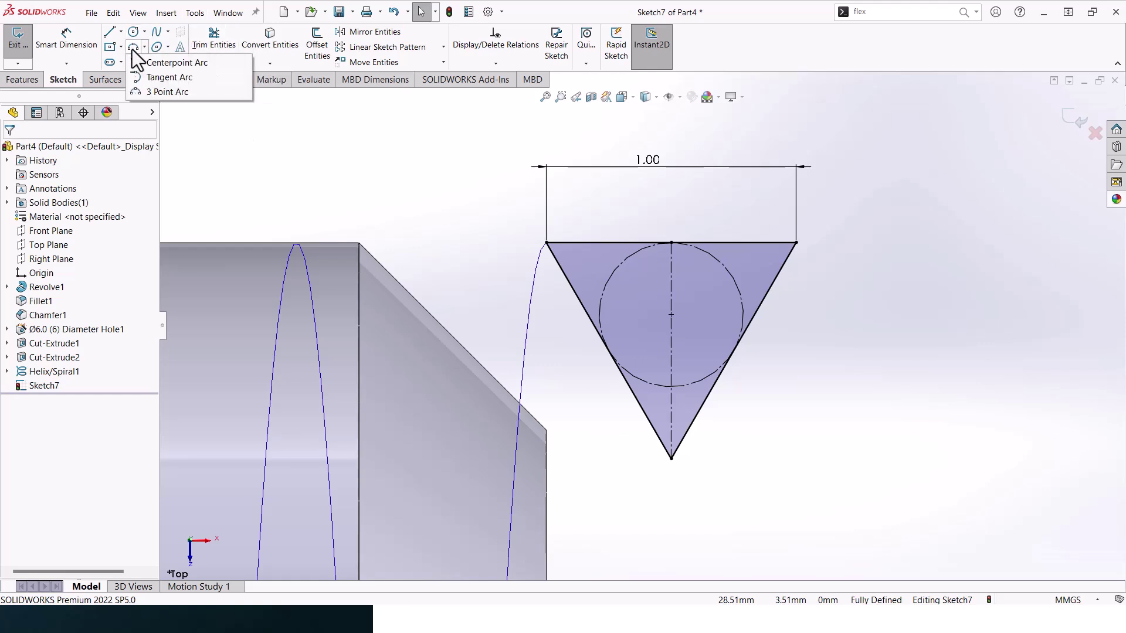
left_click(159, 92)
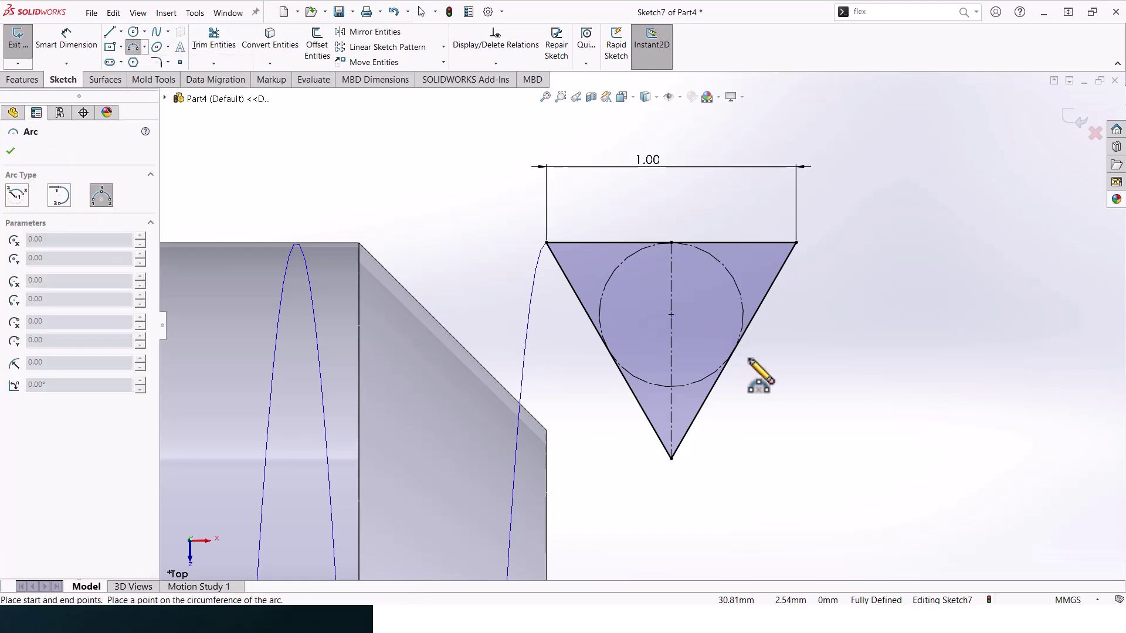
left_click(643, 402)
left_click(705, 402)
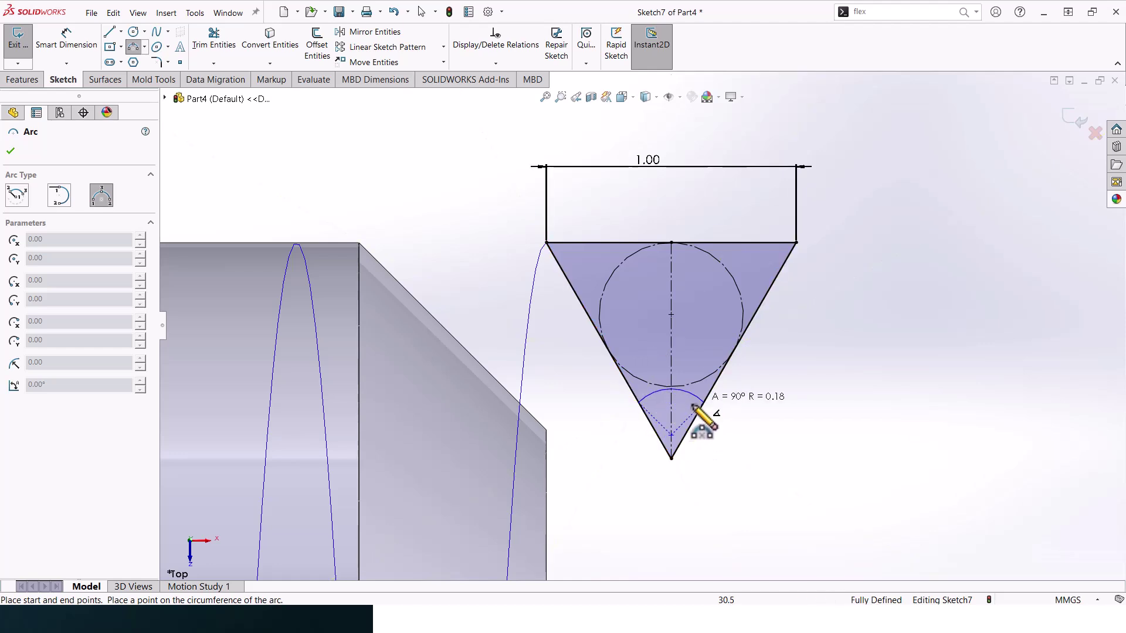
left_click(682, 421)
key("Escape")
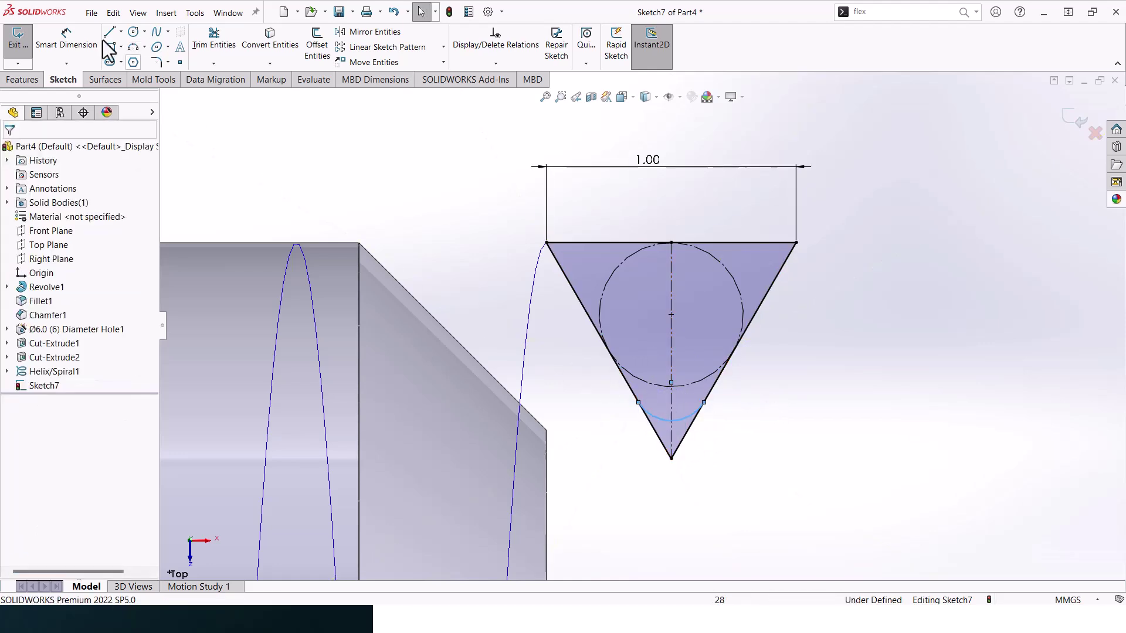
Draw a horizontal centerline joining the arc's two ends
left_click(121, 31)
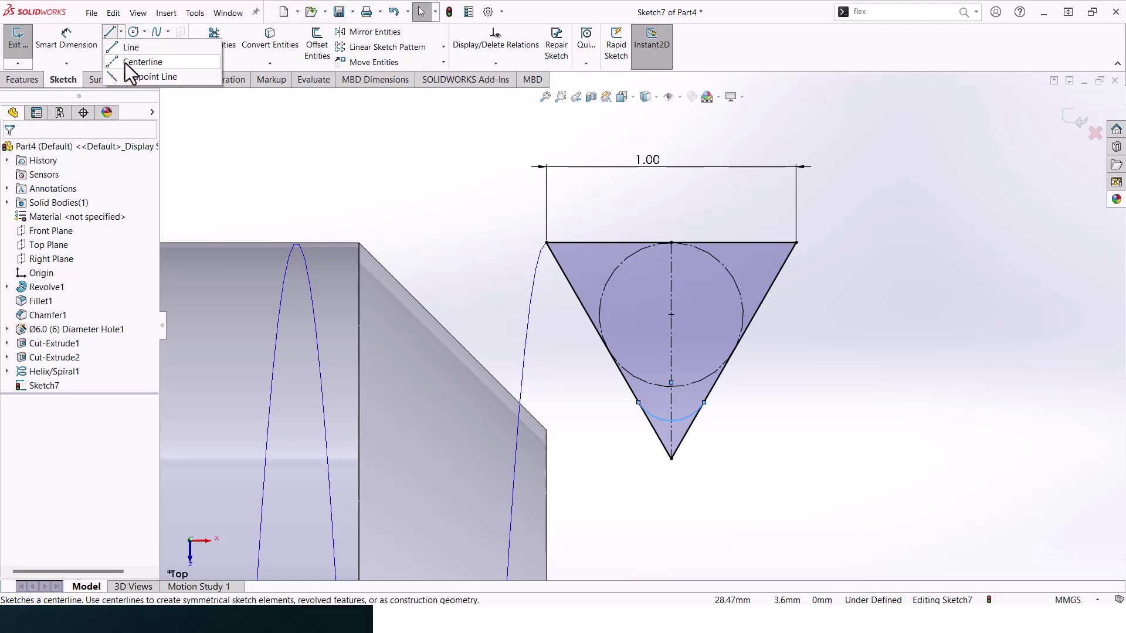
left_click(132, 60)
left_click(670, 420)
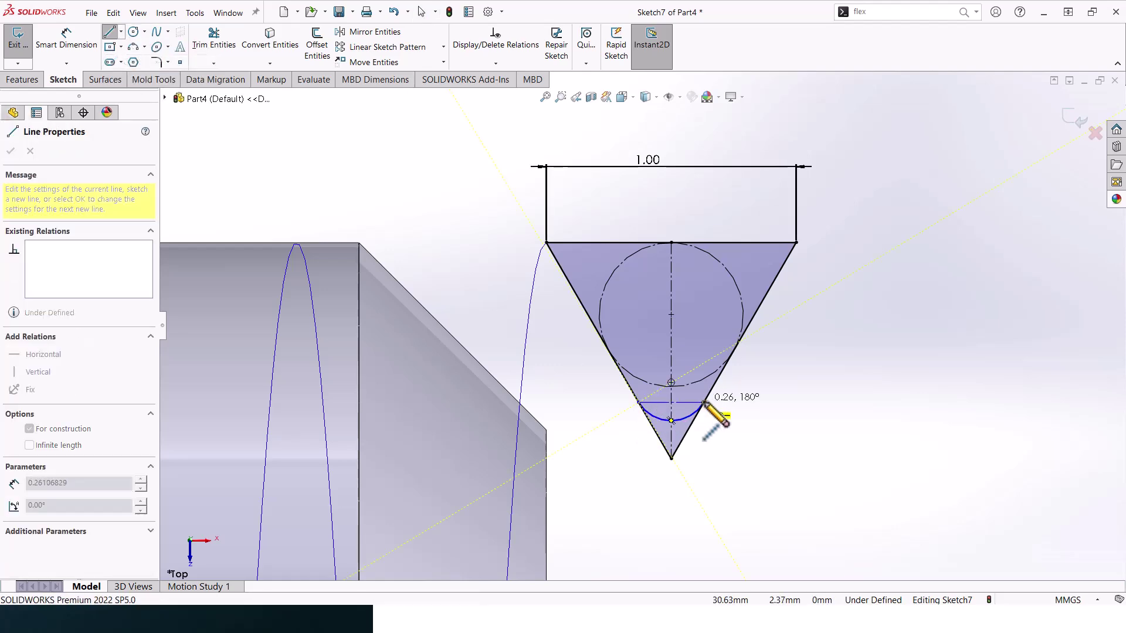
key("Escape")
scroll(726, 407, "up", 5)
scroll(677, 292, "up", 8)
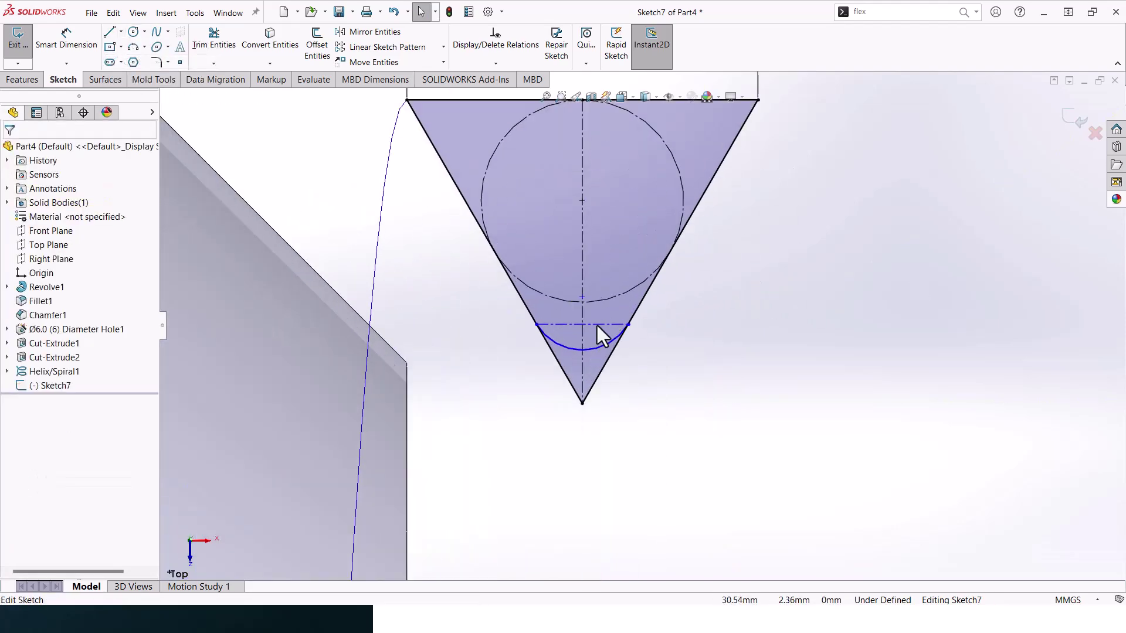
Make the bottom arc tangent to the triangle's side
double_click(615, 336)
left_click(615, 341)
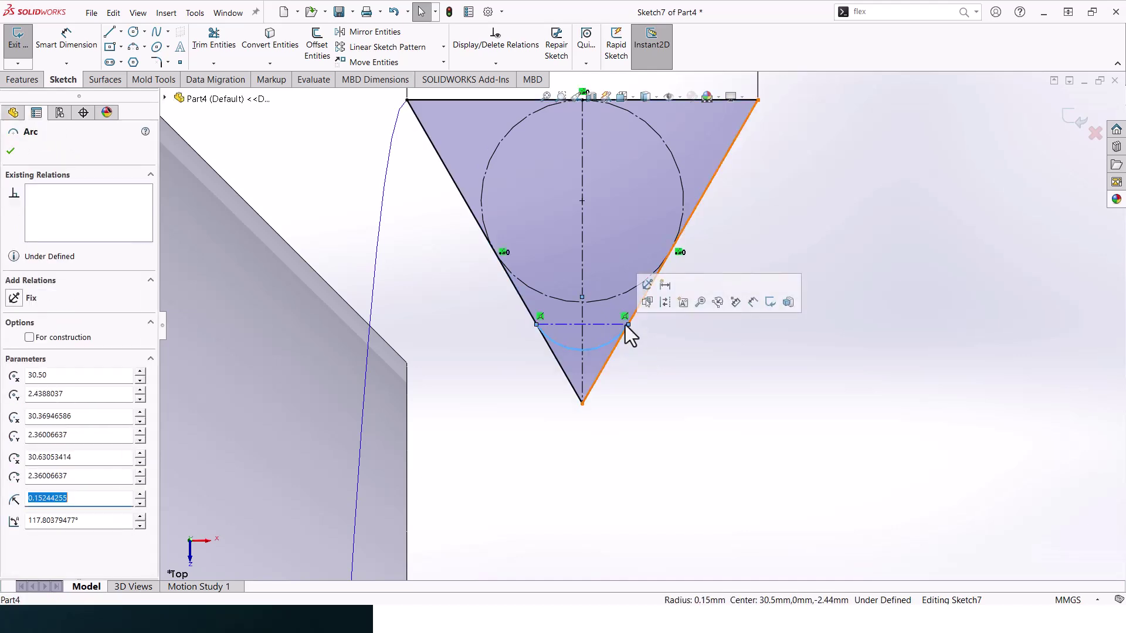
left_click(622, 322, "ctrl")
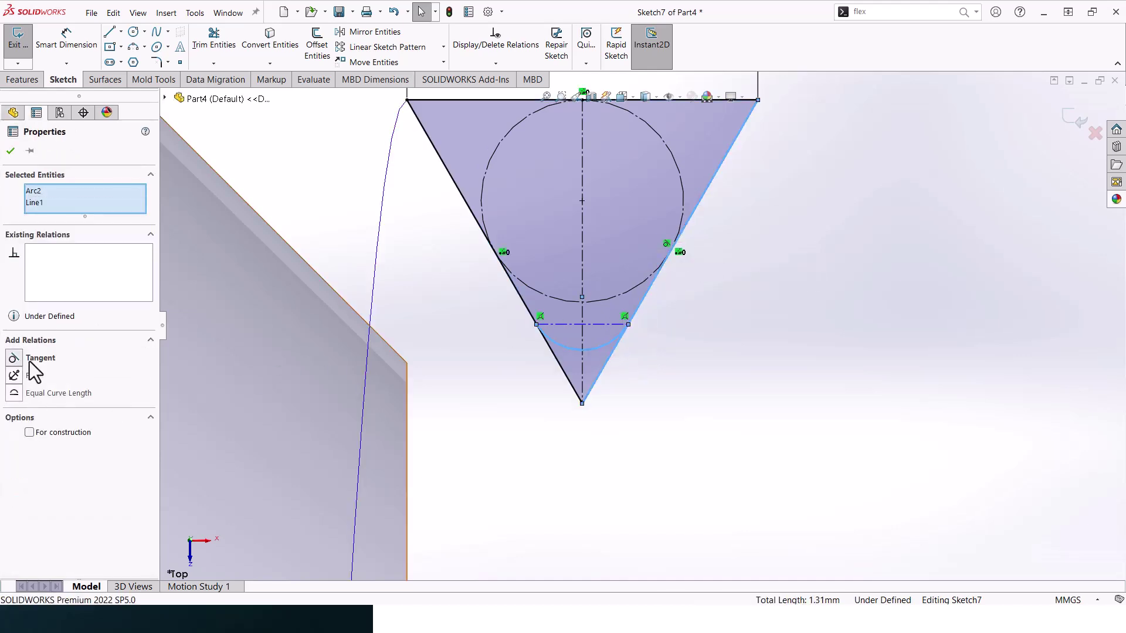
left_click(654, 329)
Dimension the arc chord's height above the bottom tip to 0.25
left_click(66, 39)
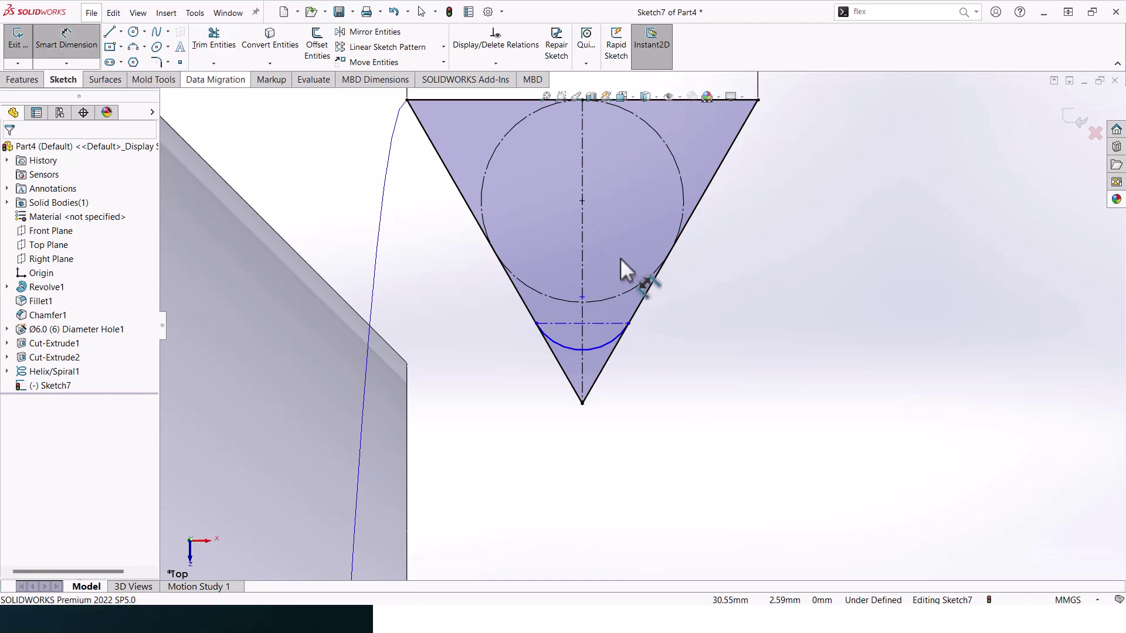
left_click(609, 326)
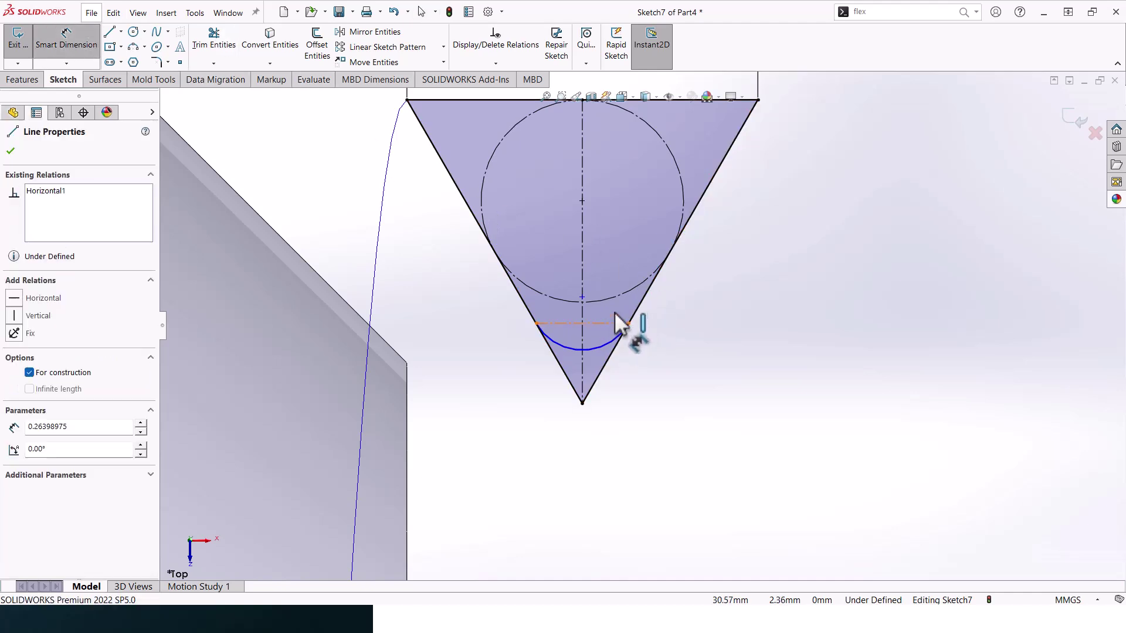
left_click(582, 404)
left_click(680, 378)
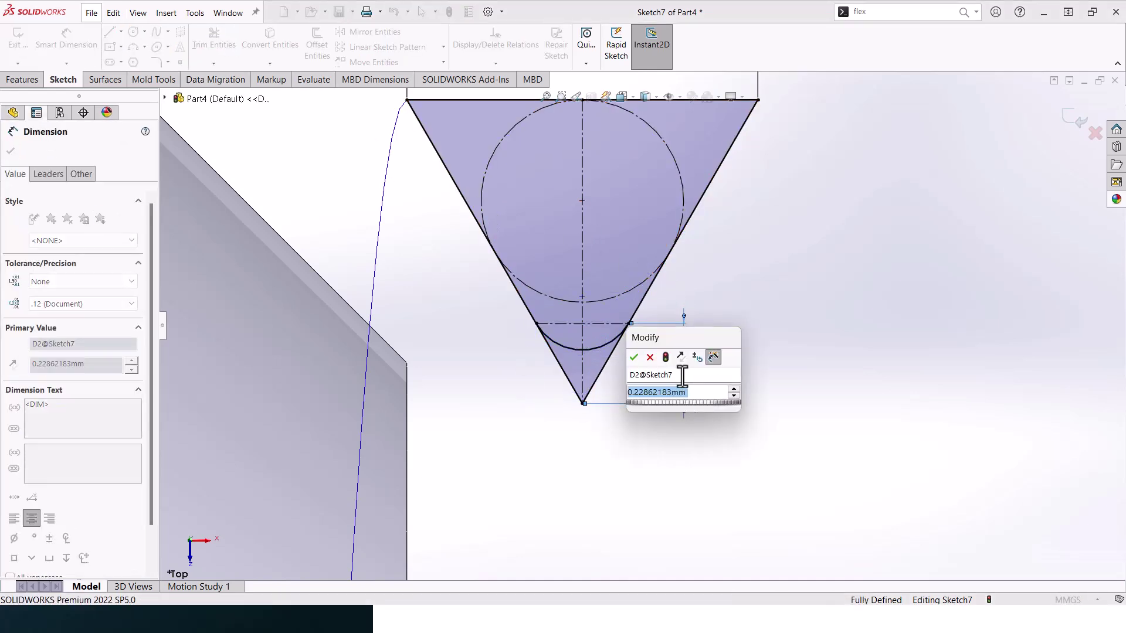
type("0.25")
key("Return")
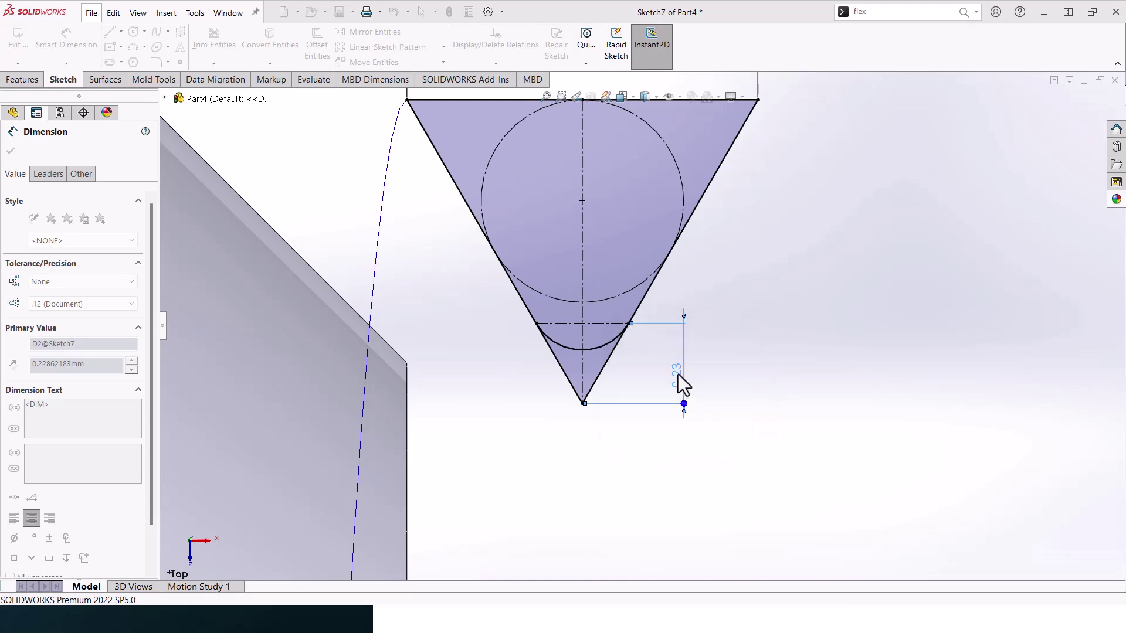
key("Escape")
Sketch a short step line at the triangle's top-right corner
scroll(686, 206, "up", 3)
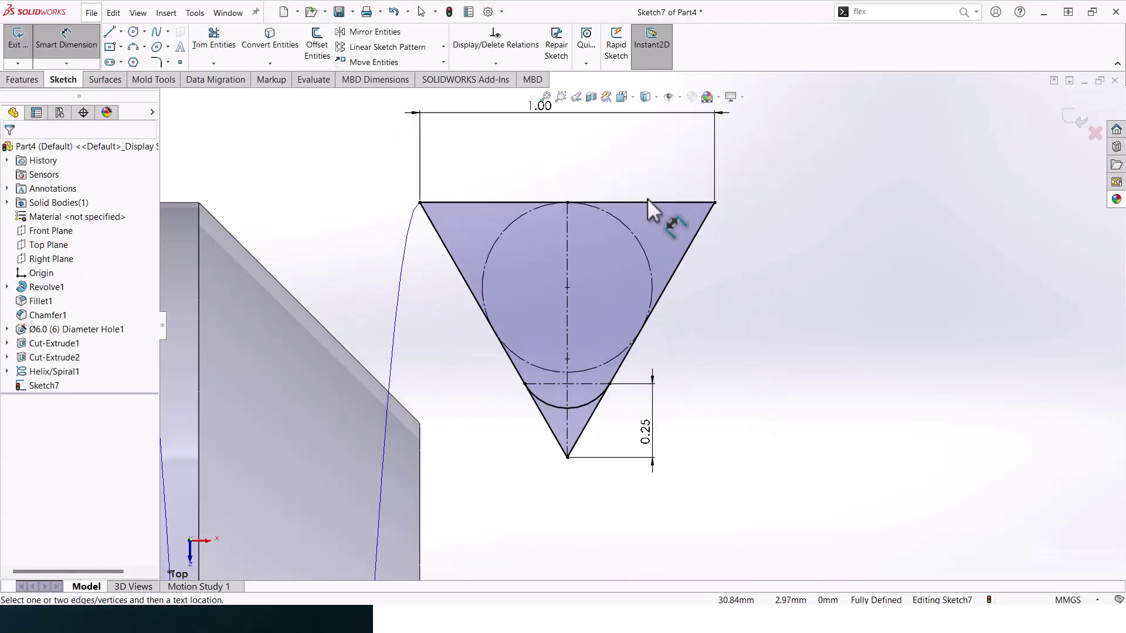
left_click(120, 31)
left_click(125, 48)
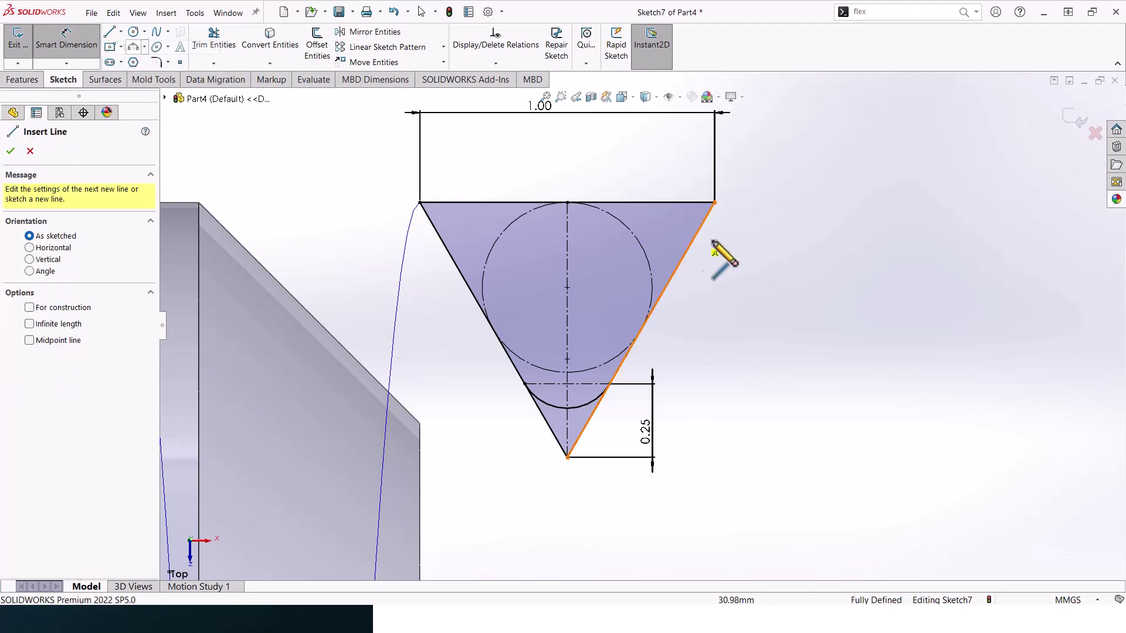
left_click(714, 203)
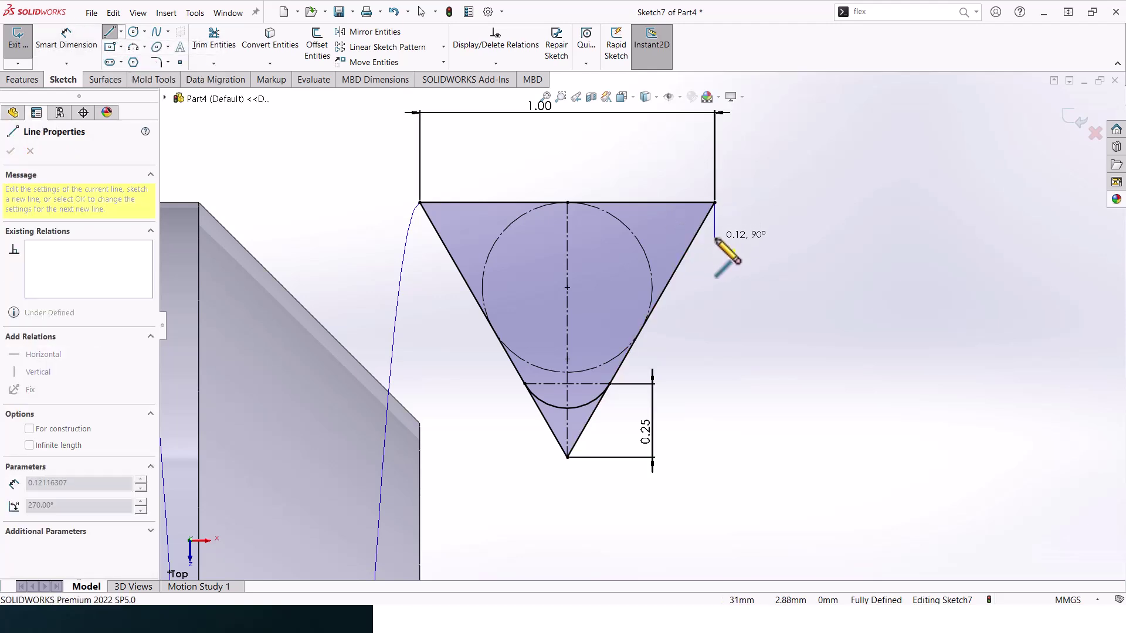
left_click(695, 239)
key("Escape")
scroll(721, 240, "down", 3)
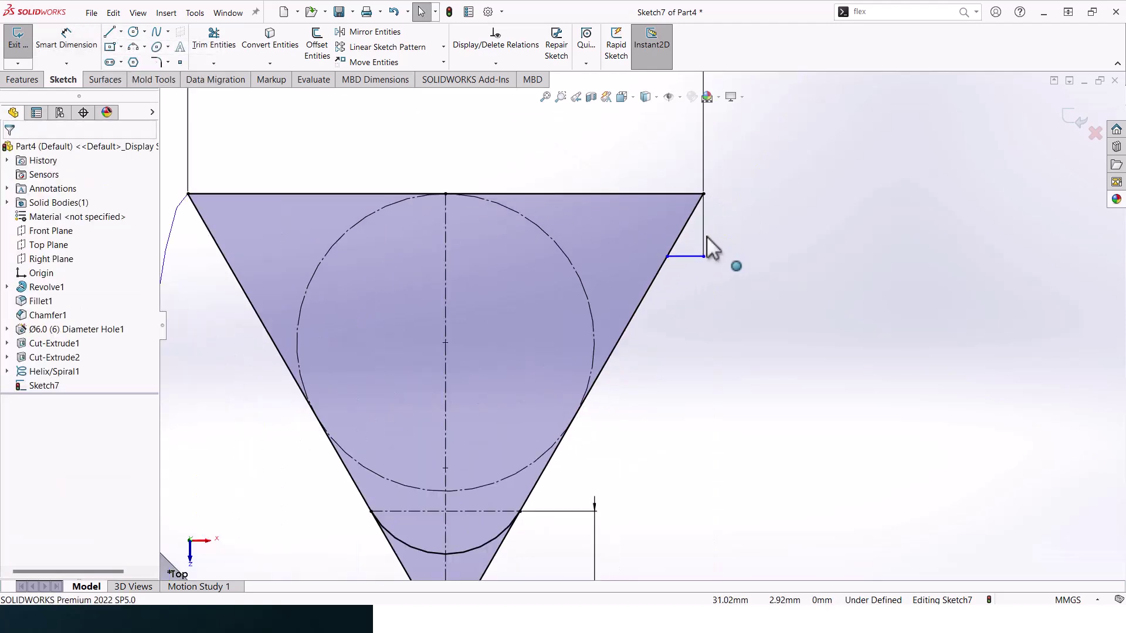
Dimension the step's depth below the top edge to 1/8 (0.125)
left_click(62, 46)
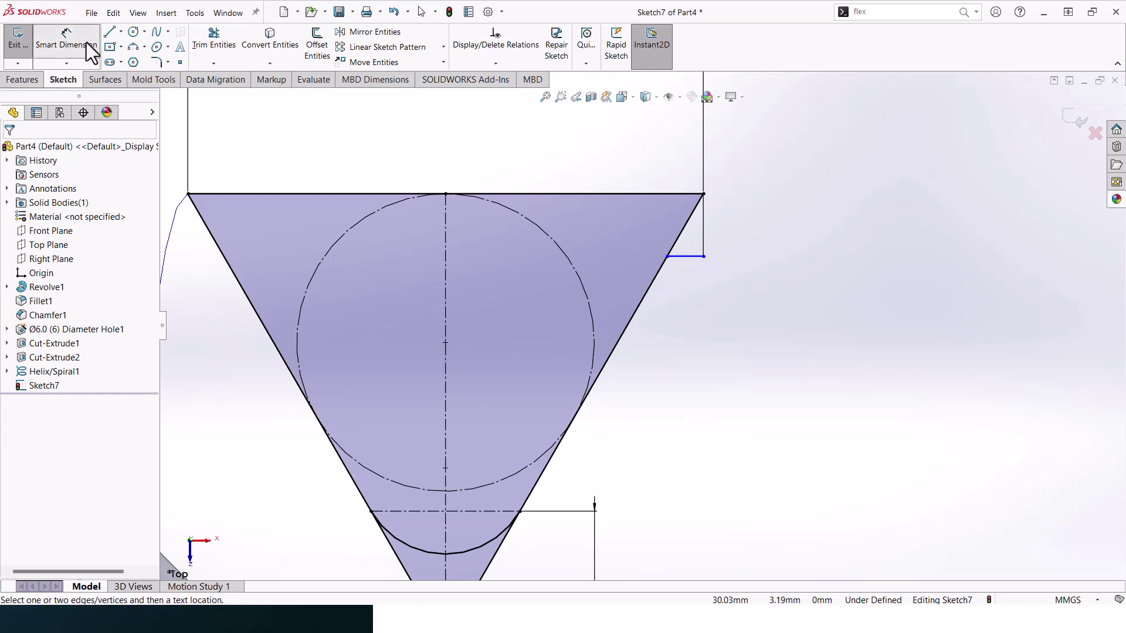
left_click(685, 256)
left_click(698, 194)
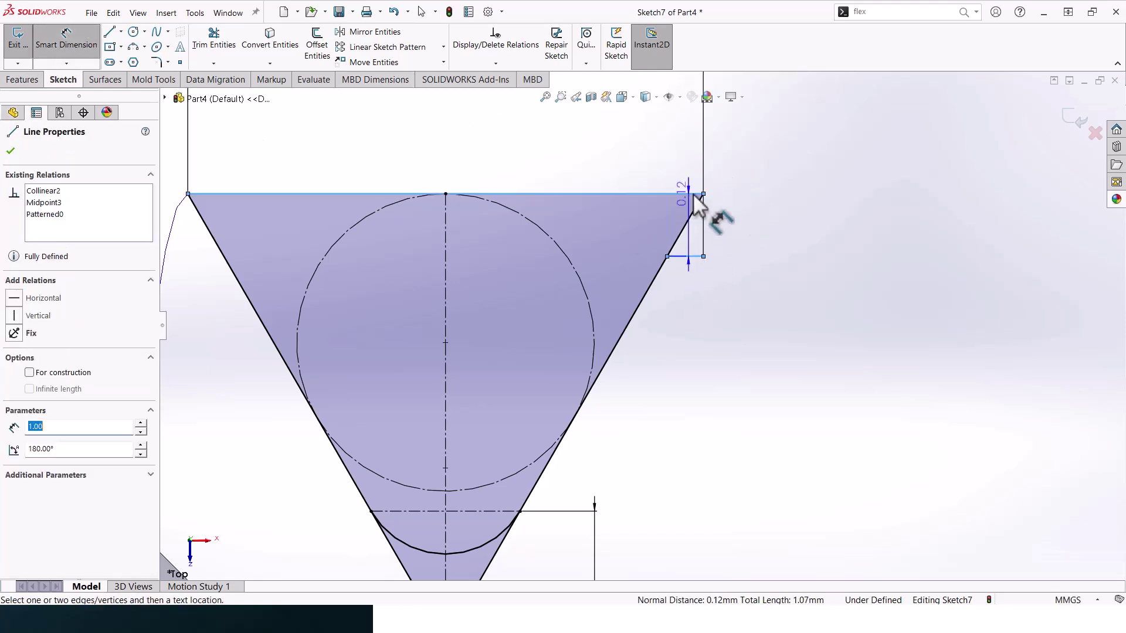
left_click(787, 217)
type("1")
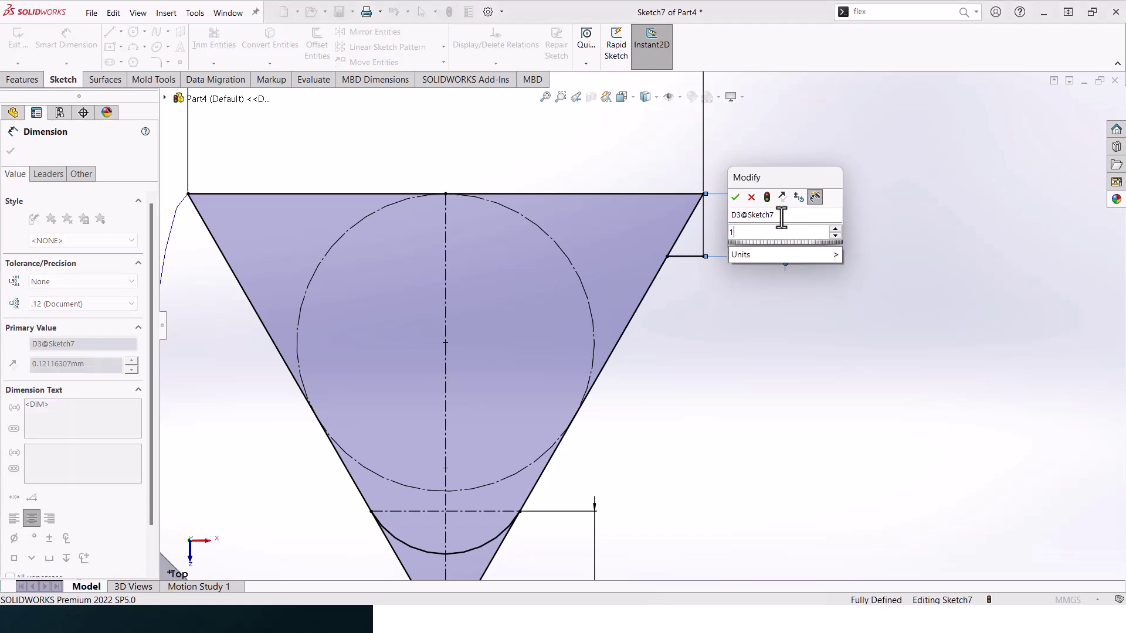
type("/8")
key("Return")
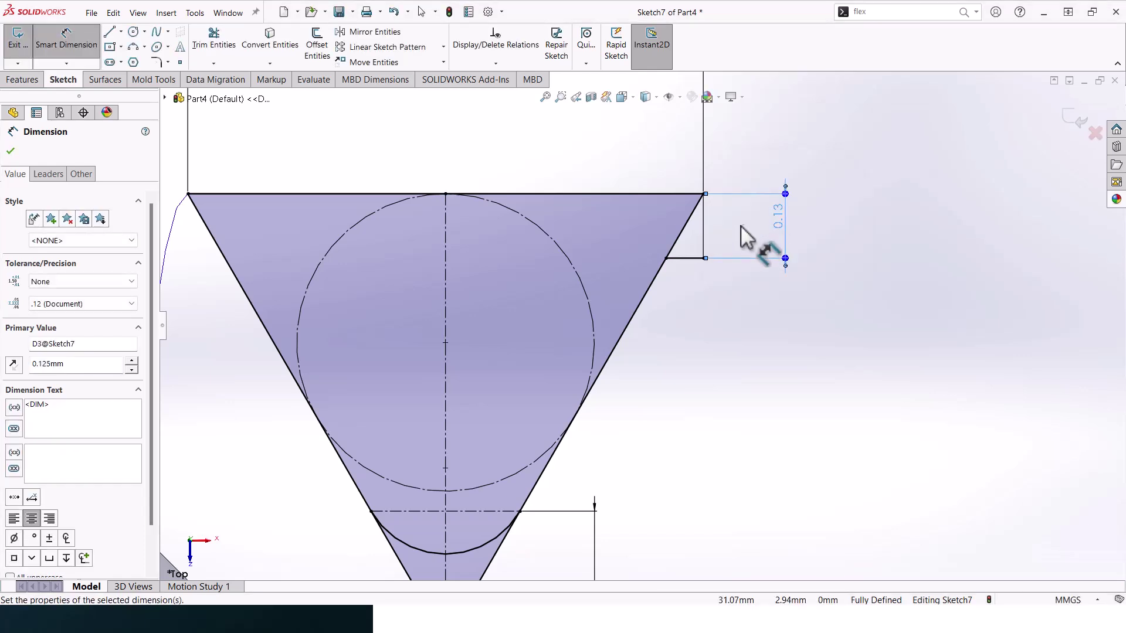
key("Escape")
scroll(710, 237, "down", 3)
scroll(656, 235, "up", 3)
key("Escape")
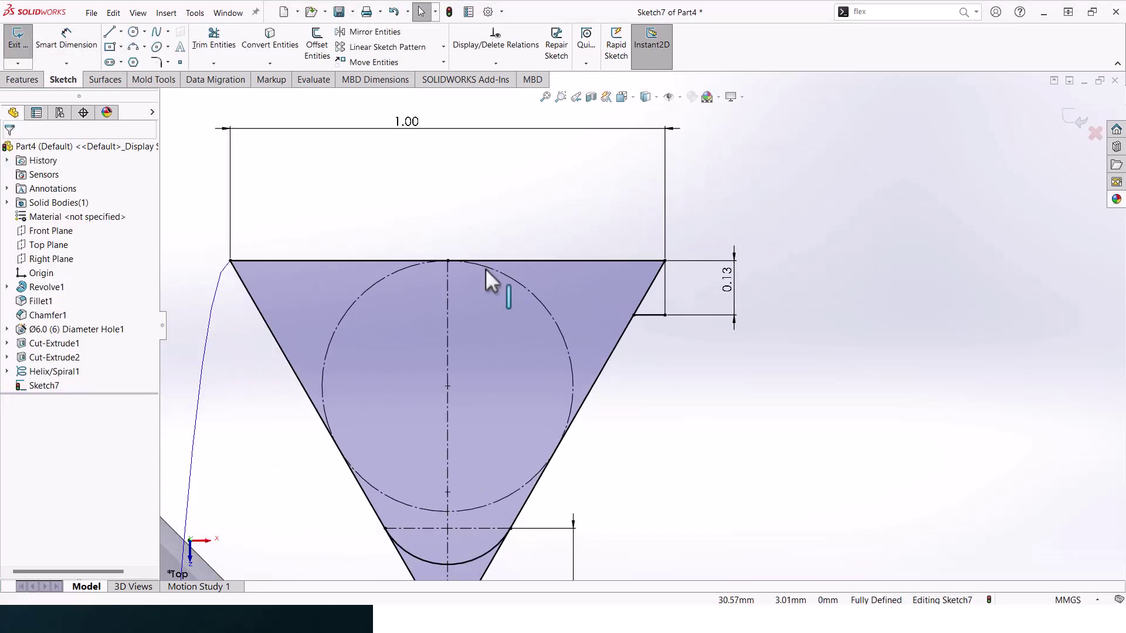
scroll(486, 268, "up", 2)
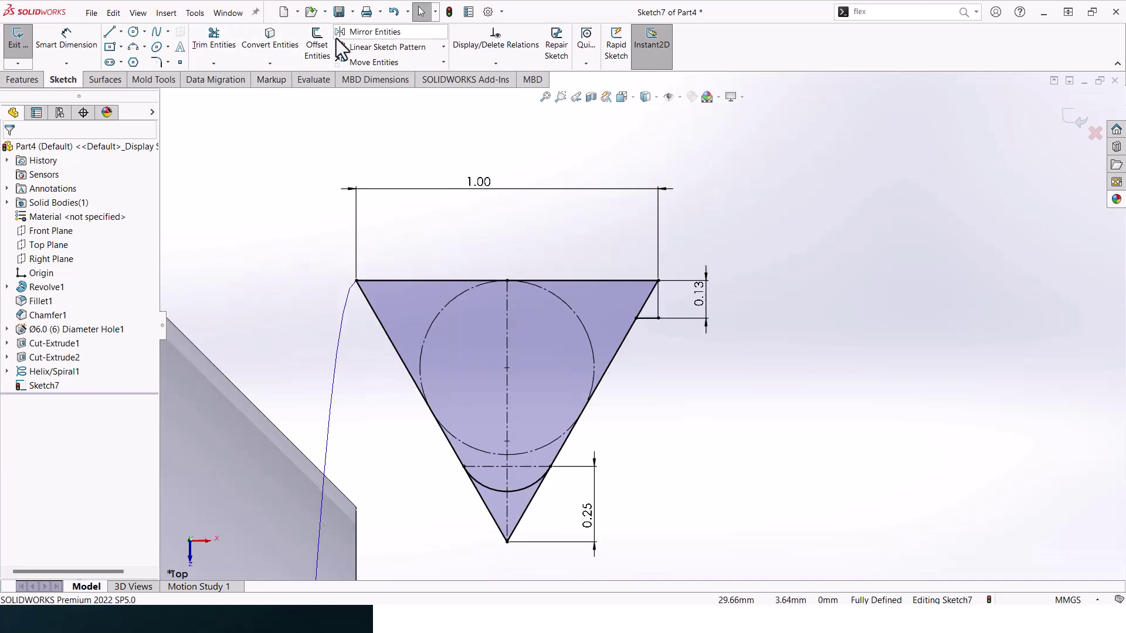
Mirror the two right-corner step lines across the vertical centerline onto the left corner
left_click(376, 31)
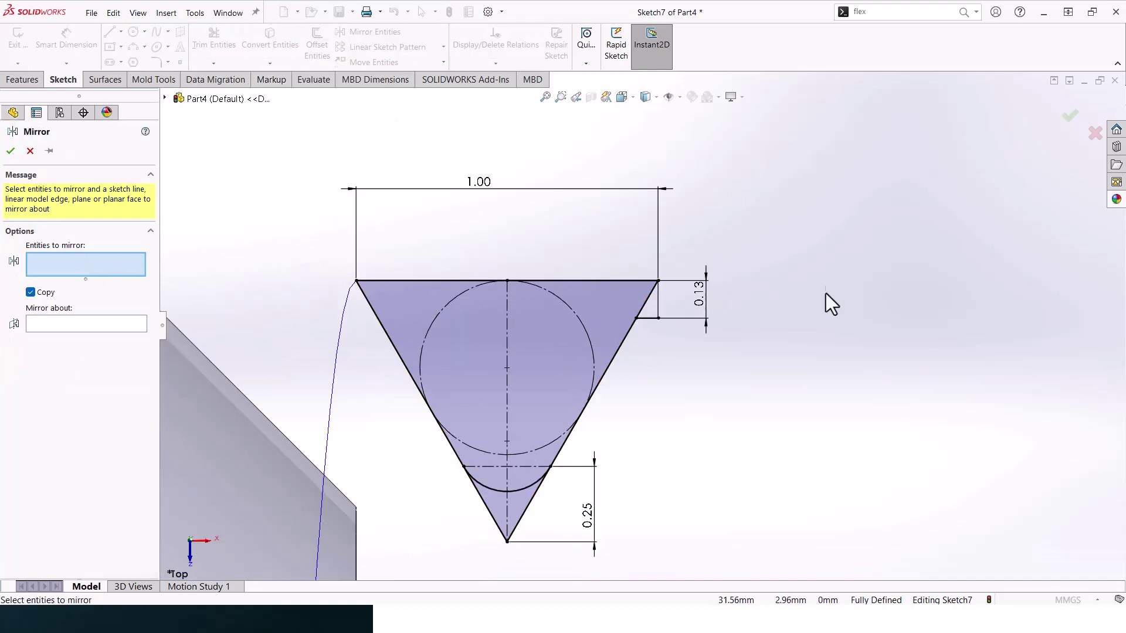
left_click_drag(636, 280, 655, 319)
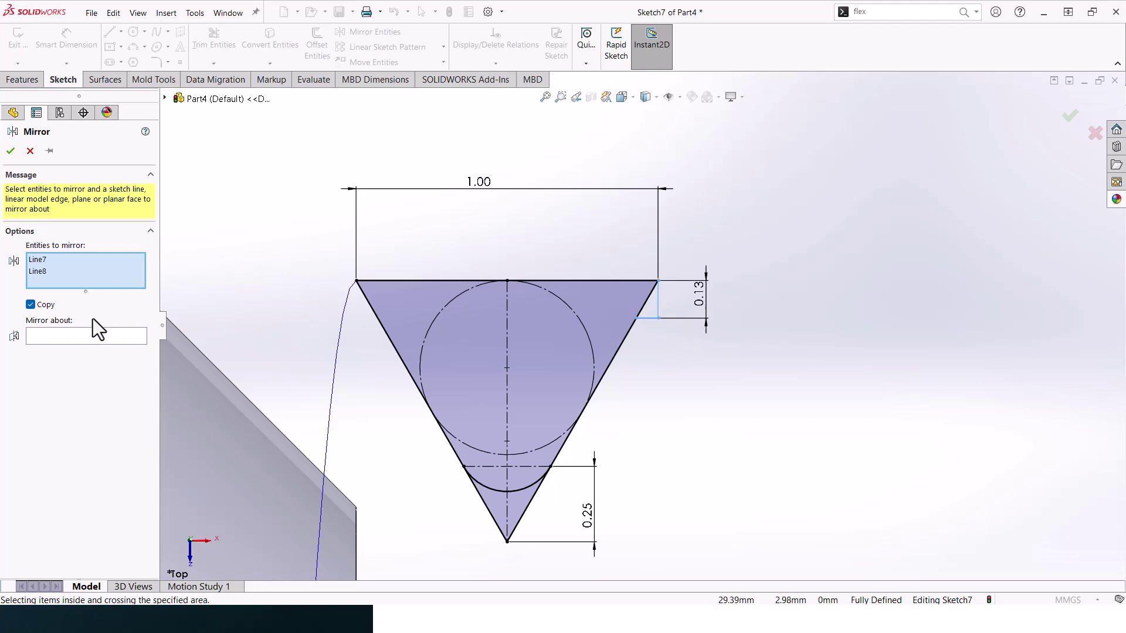
left_click(93, 335)
left_click(508, 326)
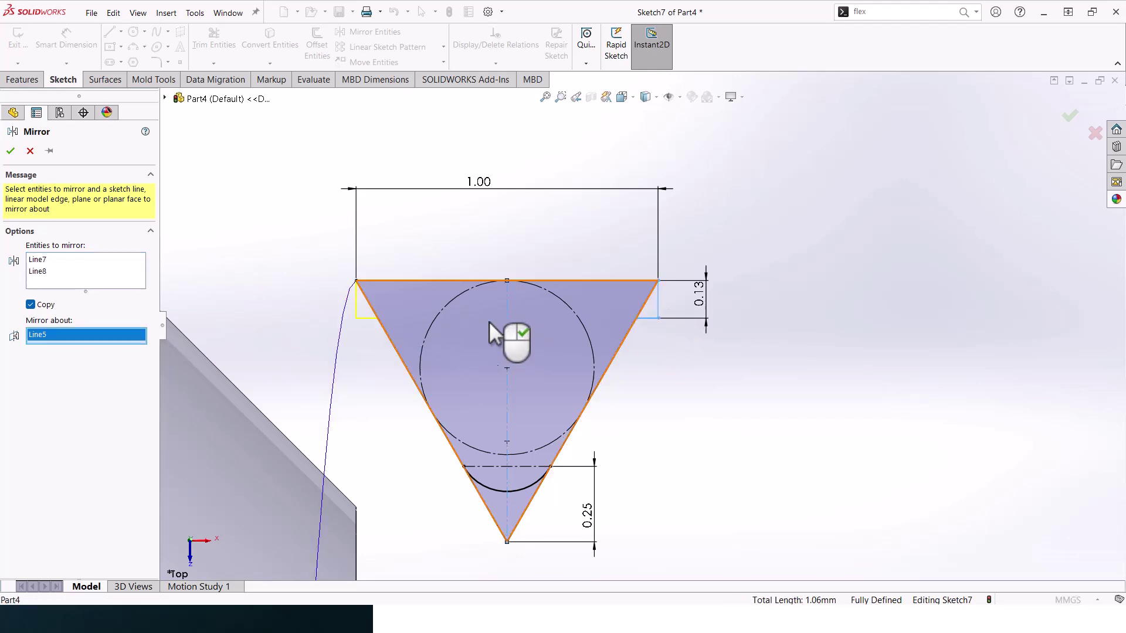
left_click(10, 152)
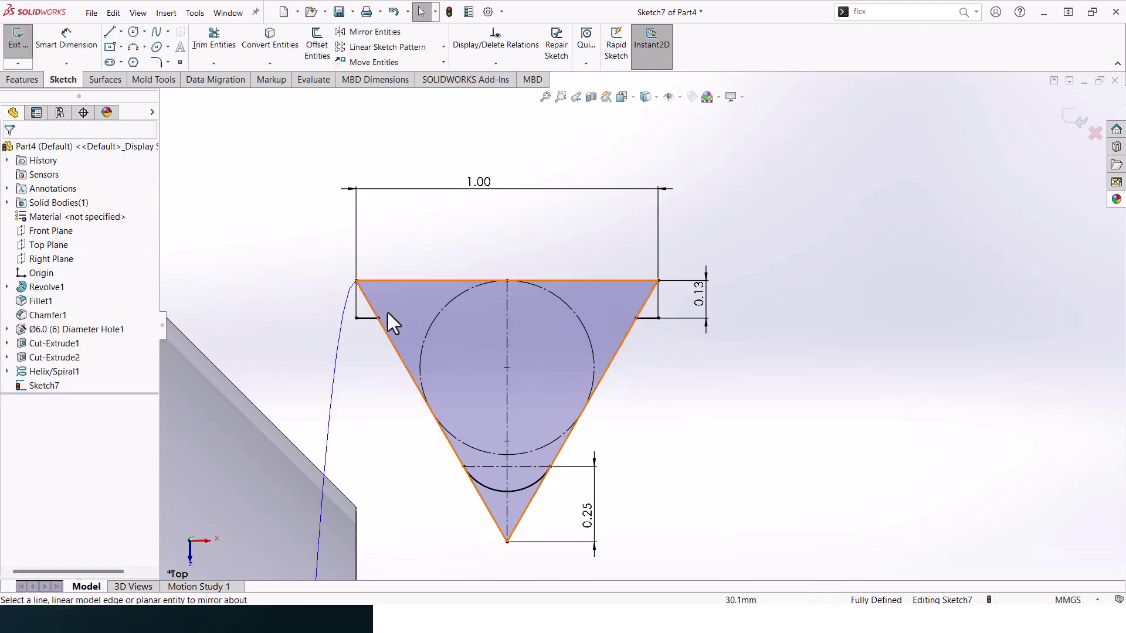
left_click(229, 47)
Power-trim the excess triangle segments, leaving a flat-topped tooth with shoulders and rounded root
mouse_move(575, 516)
left_mouse_down()
mouse_move(523, 510)
mouse_move(478, 529)
mouse_move(591, 343)
mouse_move(634, 315)
mouse_move(625, 299)
mouse_move(647, 305)
mouse_move(516, 303)
left_mouse_up()
left_click_drag(370, 307, 477, 337)
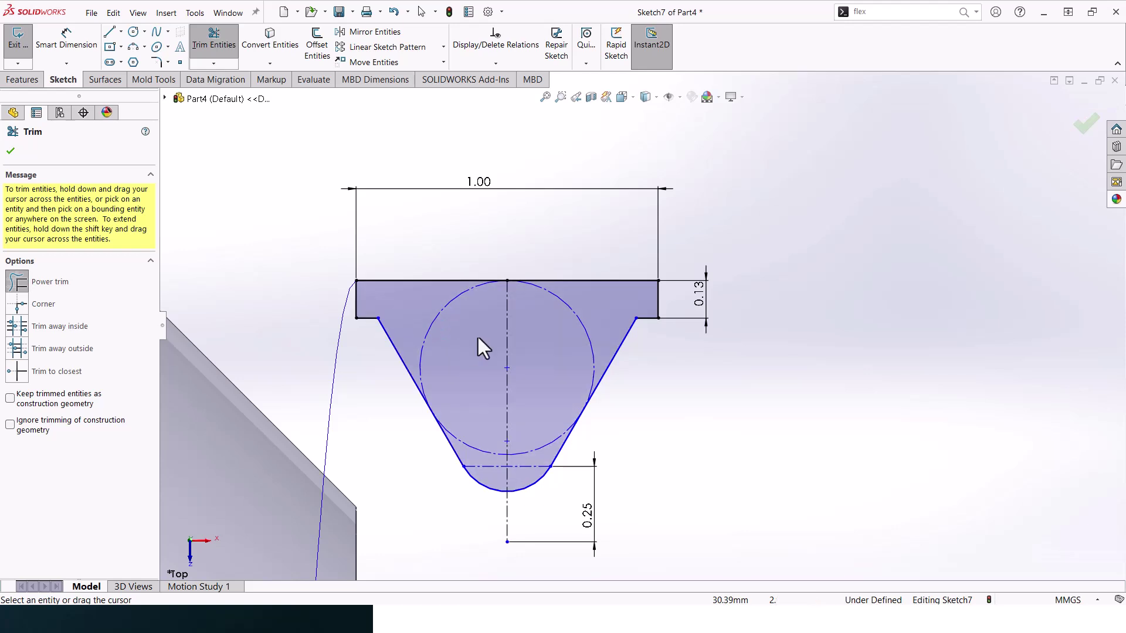
scroll(674, 382, "up", 2)
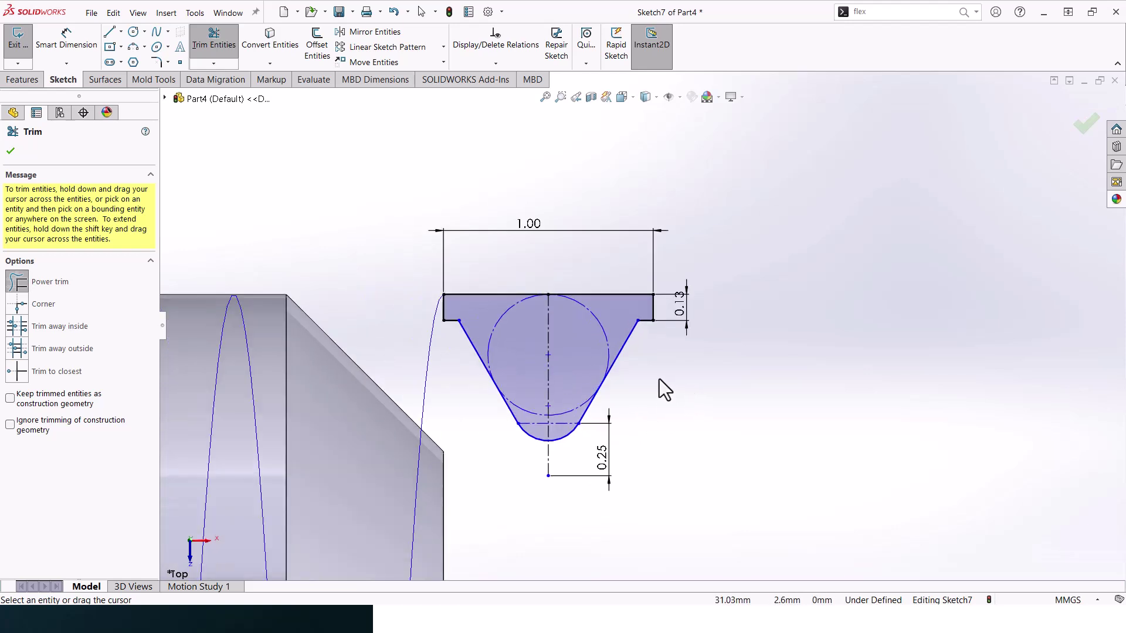
left_click(1086, 123)
Exit the sketch and sweep-cut Sketch7 along Helix/Spiral1 to thread the shank
left_click(1081, 121)
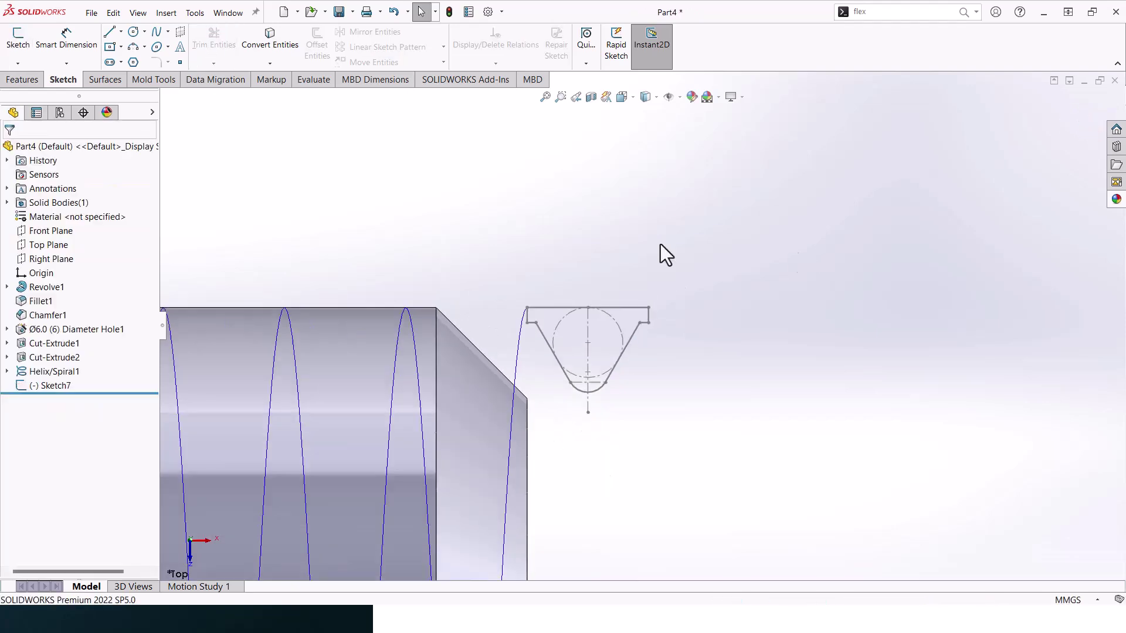
scroll(645, 295, "up", 5)
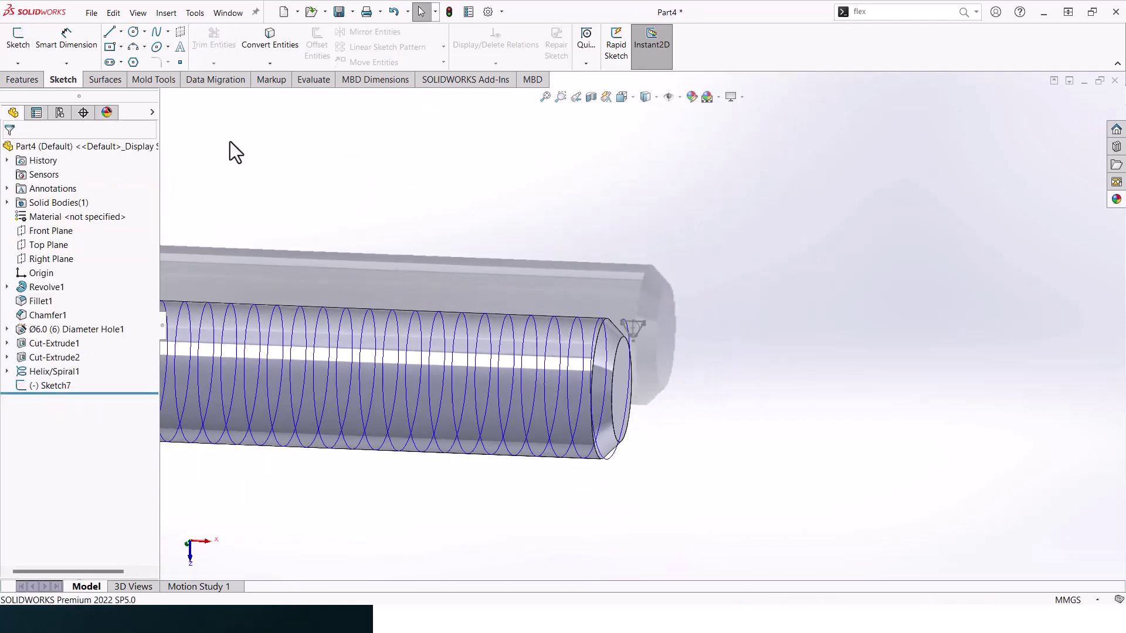
left_click(21, 79)
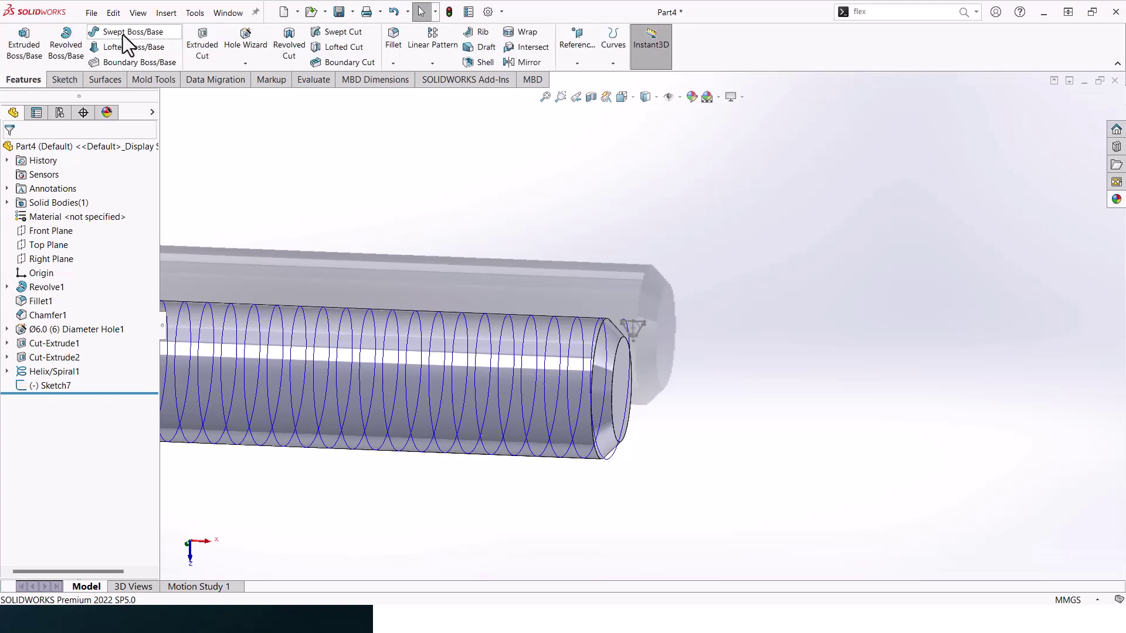
left_click(345, 35)
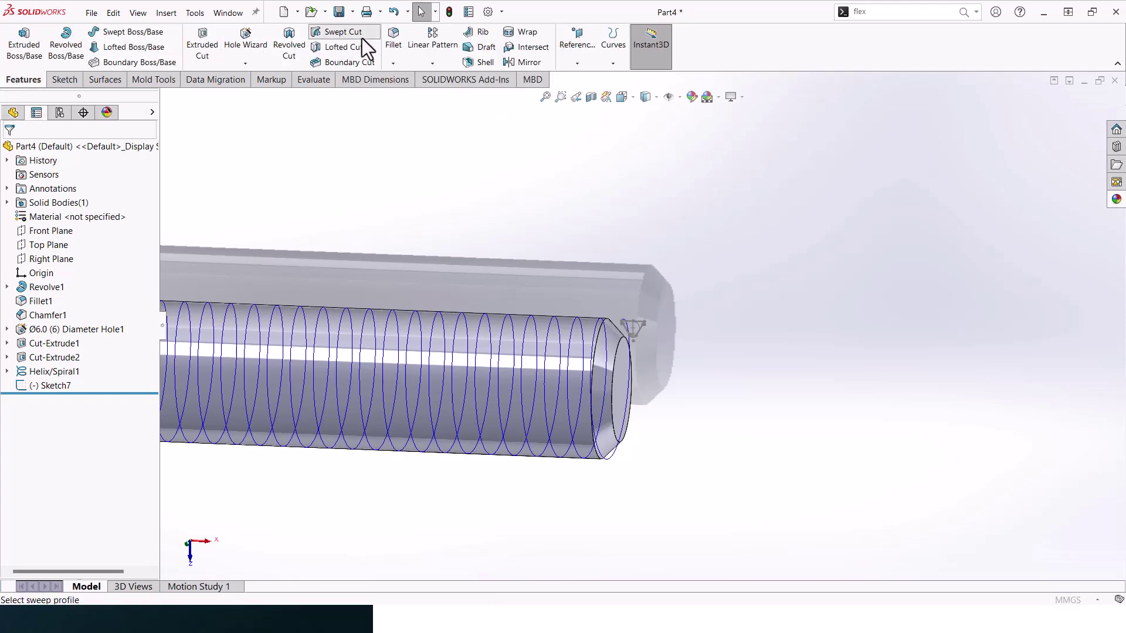
left_click(638, 320)
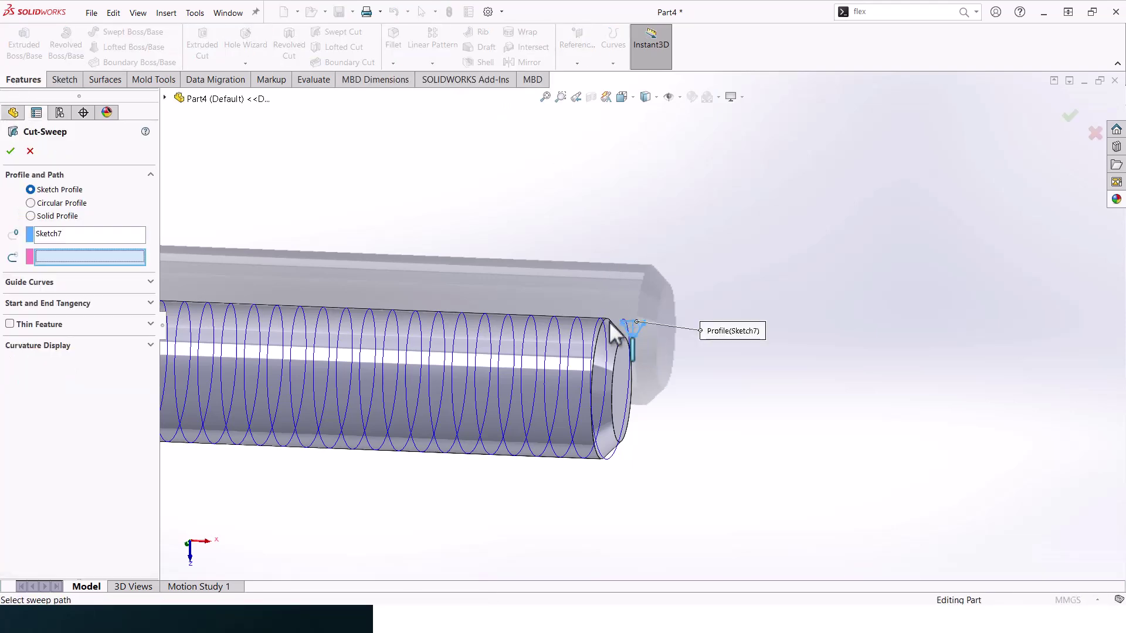
left_click(597, 322)
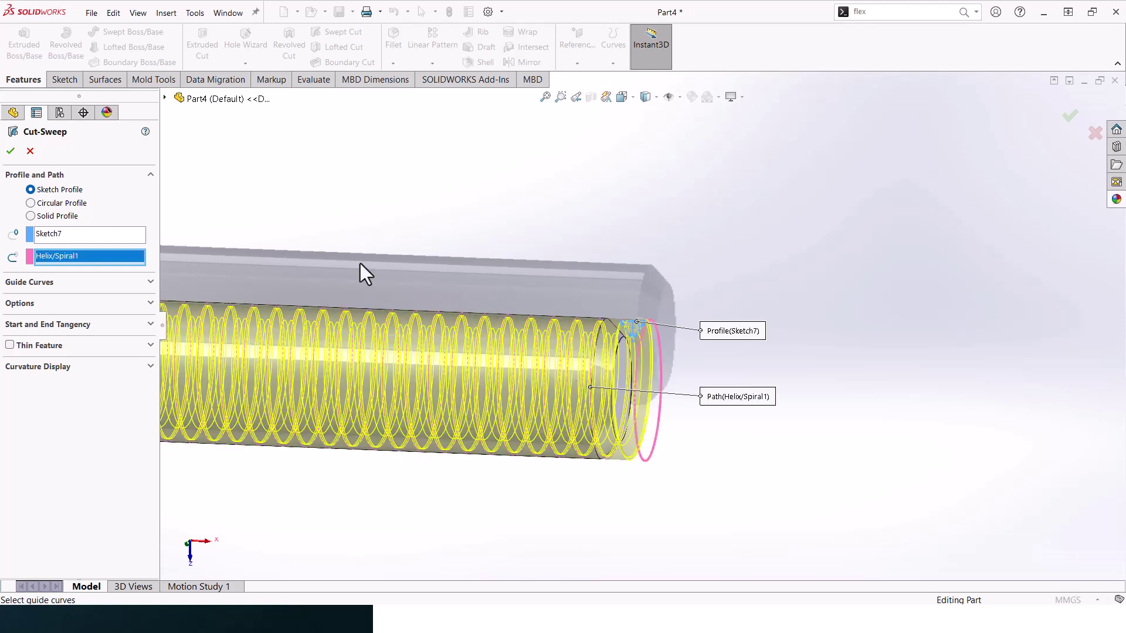
left_click(13, 150)
scroll(692, 238, "up", 3)
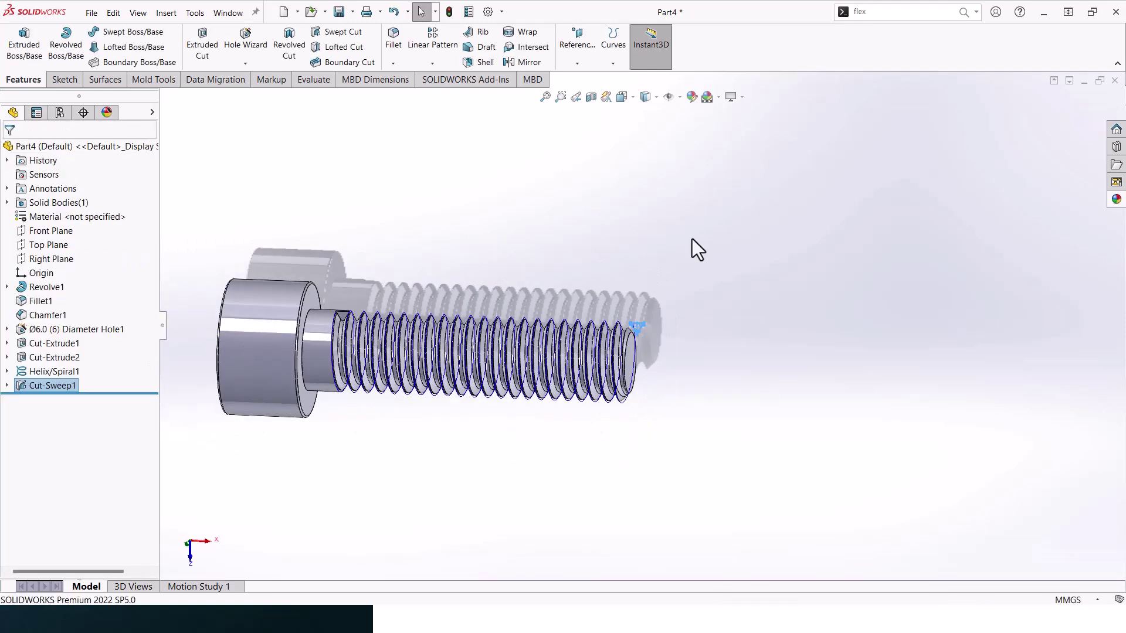
Select the flat Cut-Sweep1 end face where the thread starts near the head, ready for sketching
scroll(355, 322, "down", 5)
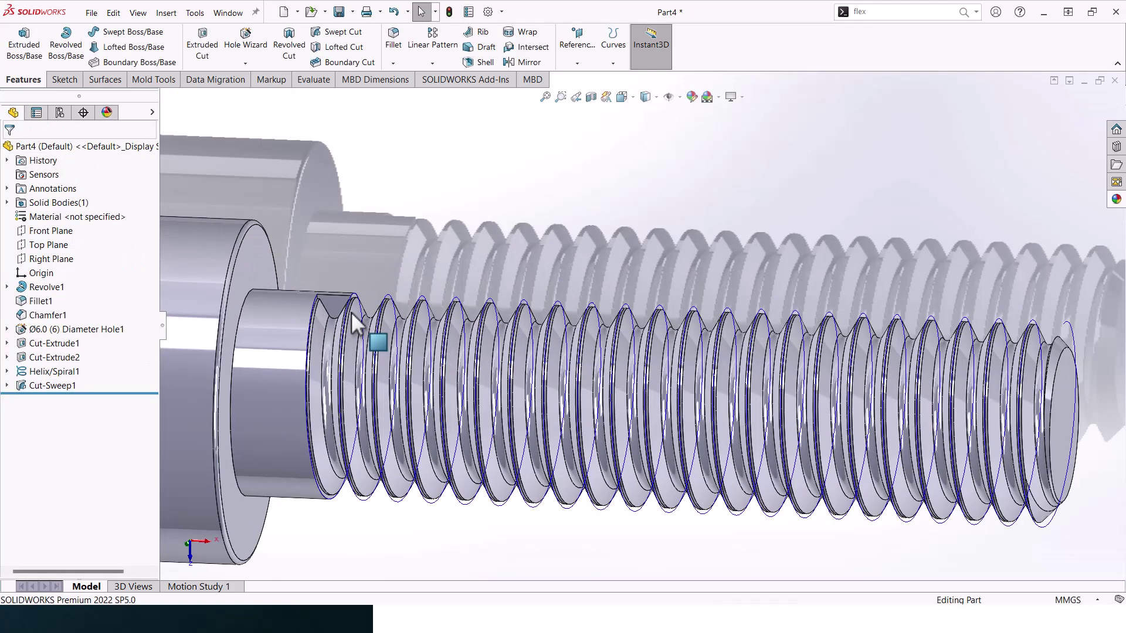
left_click(37, 371)
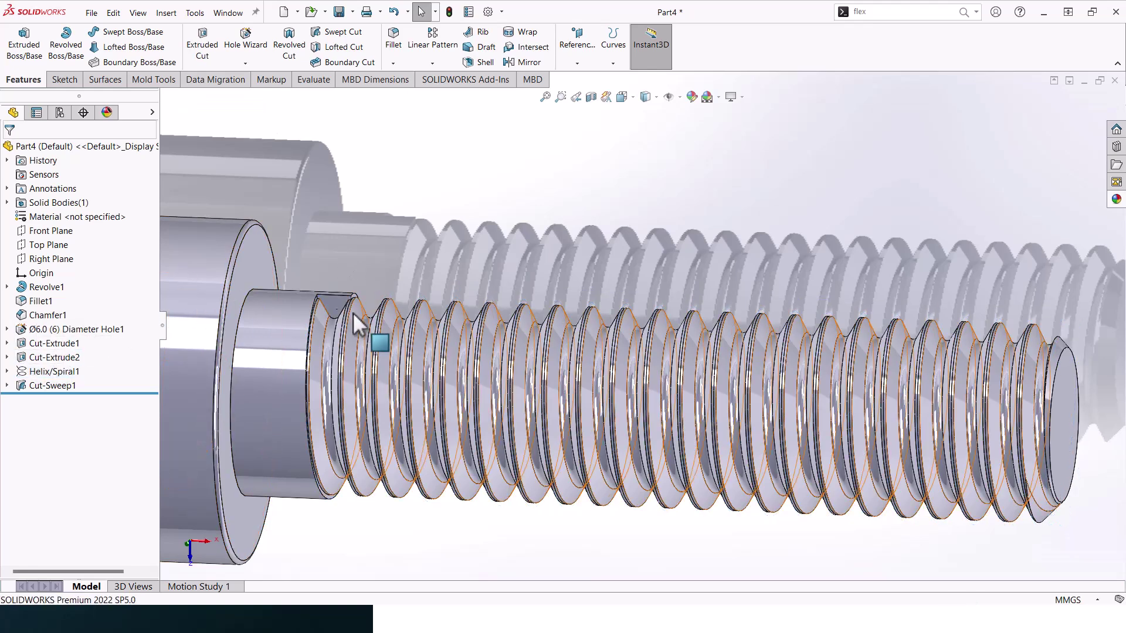
left_click(332, 305)
scroll(472, 301, "down", 3)
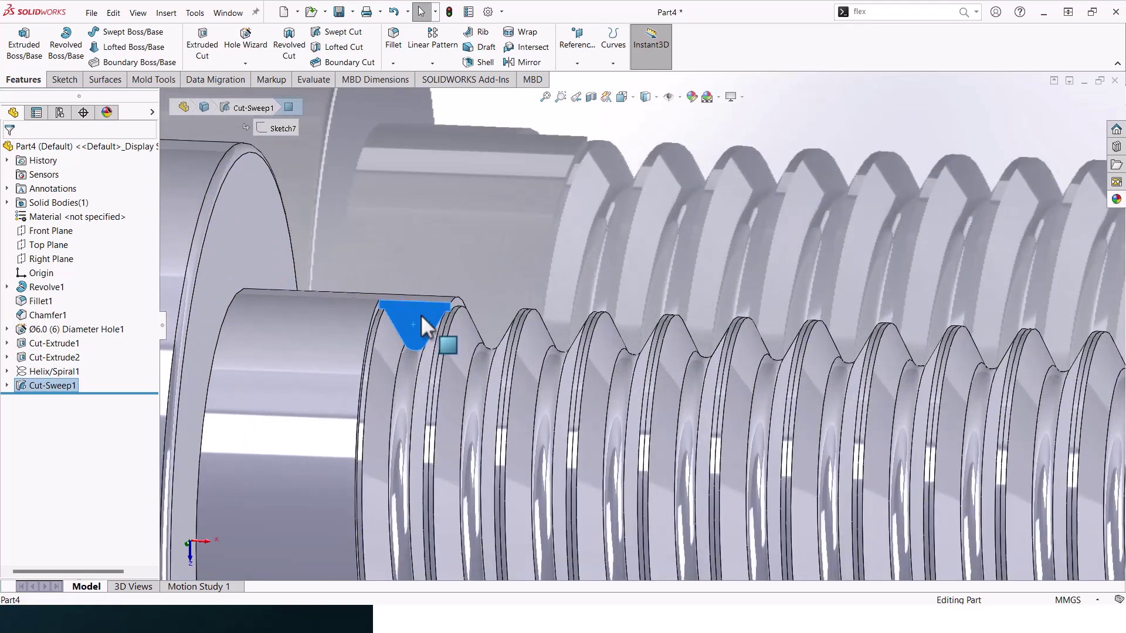
right_click(421, 315)
left_click(498, 298)
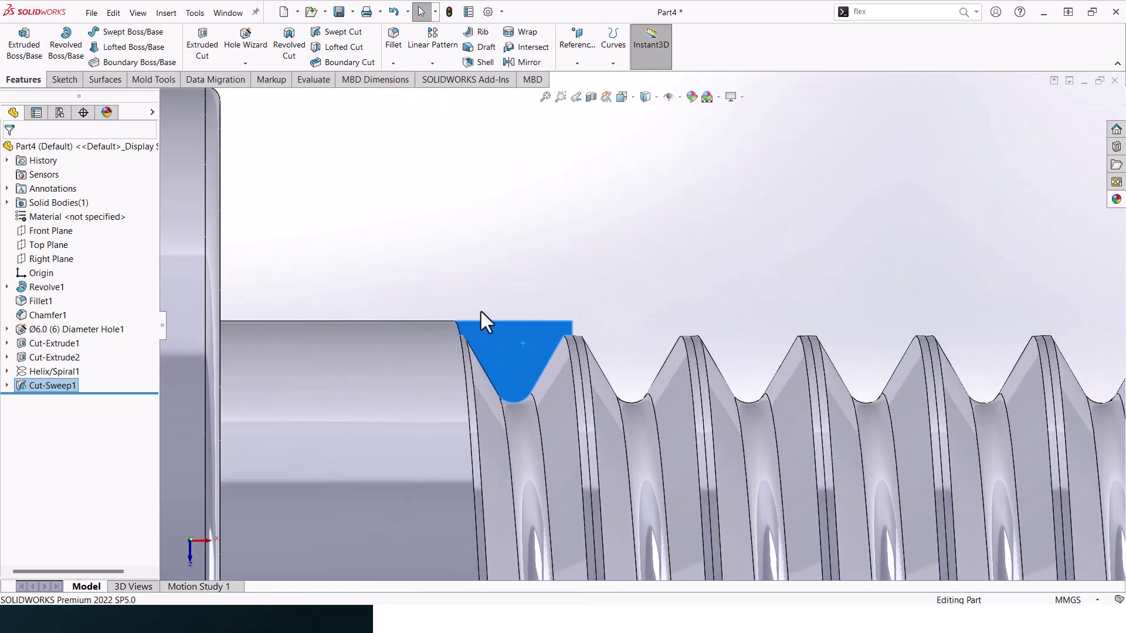
left_click(65, 79)
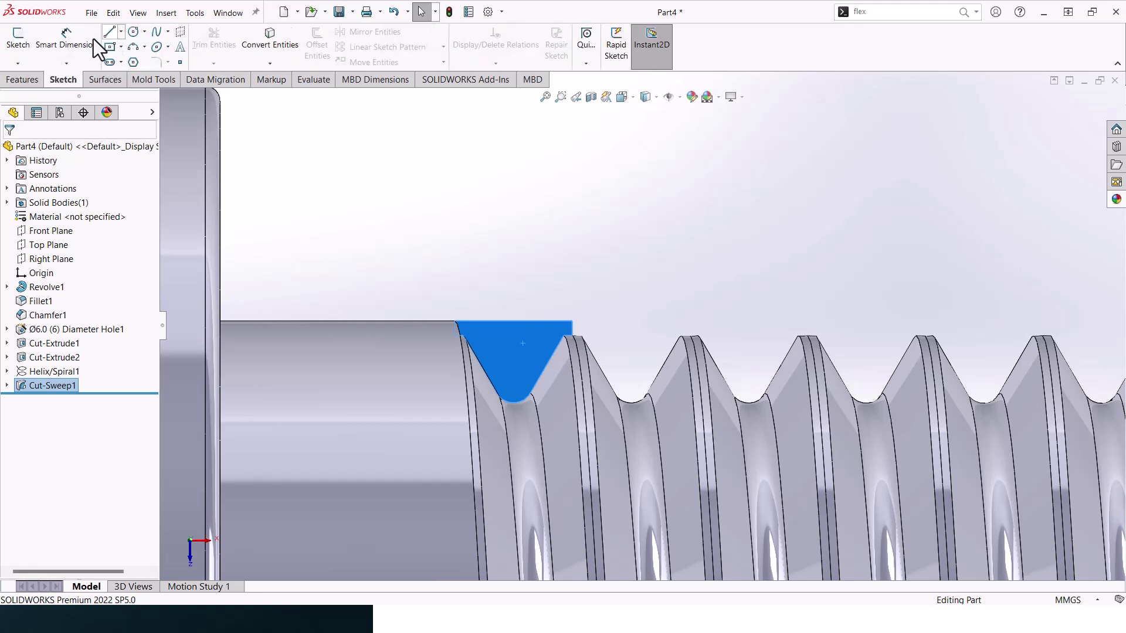
Sketch on the thread-start face and extrude-cut it Blind 4.00 mm into the shank as Cut-Extrude3
left_click(22, 39)
scroll(551, 256, "up", 5)
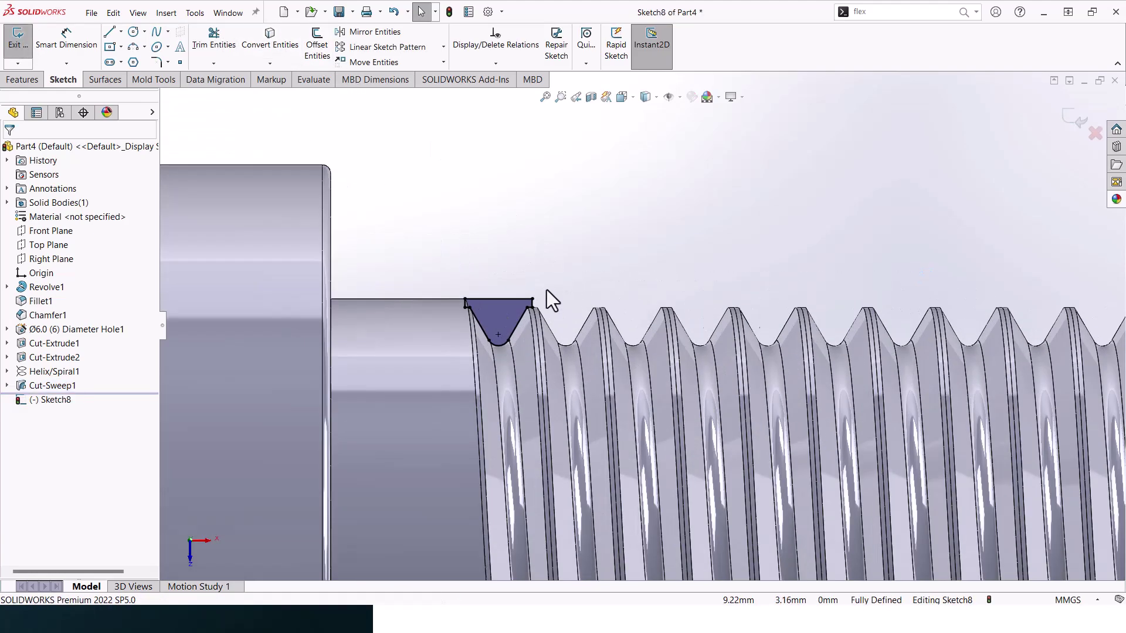
middle_click_drag(547, 289, 475, 294)
left_click(14, 81)
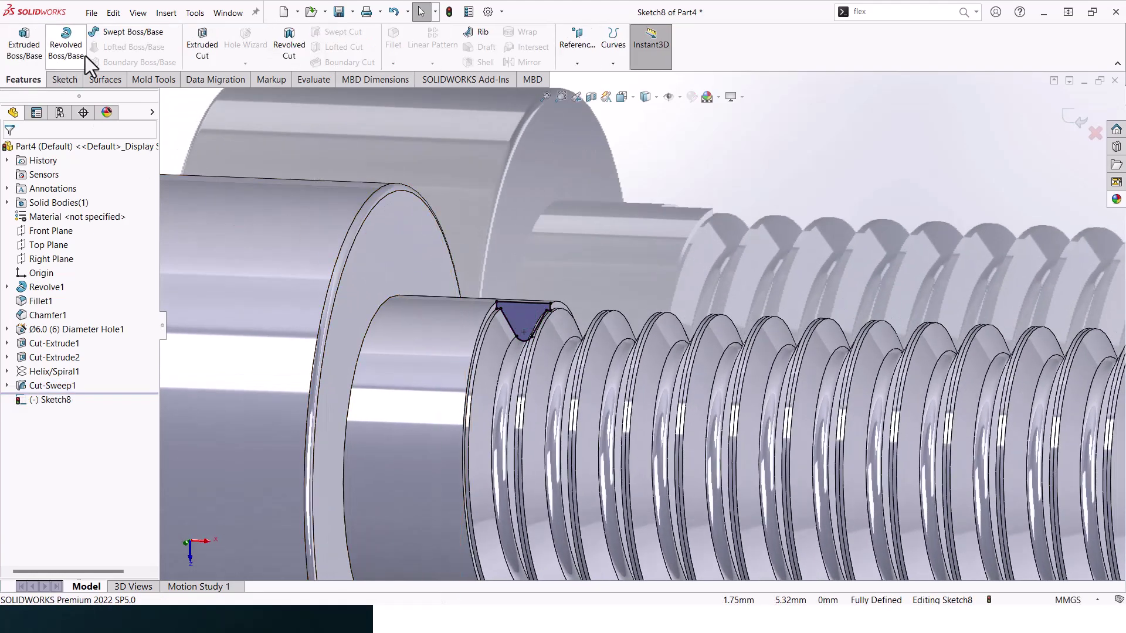
left_click(204, 48)
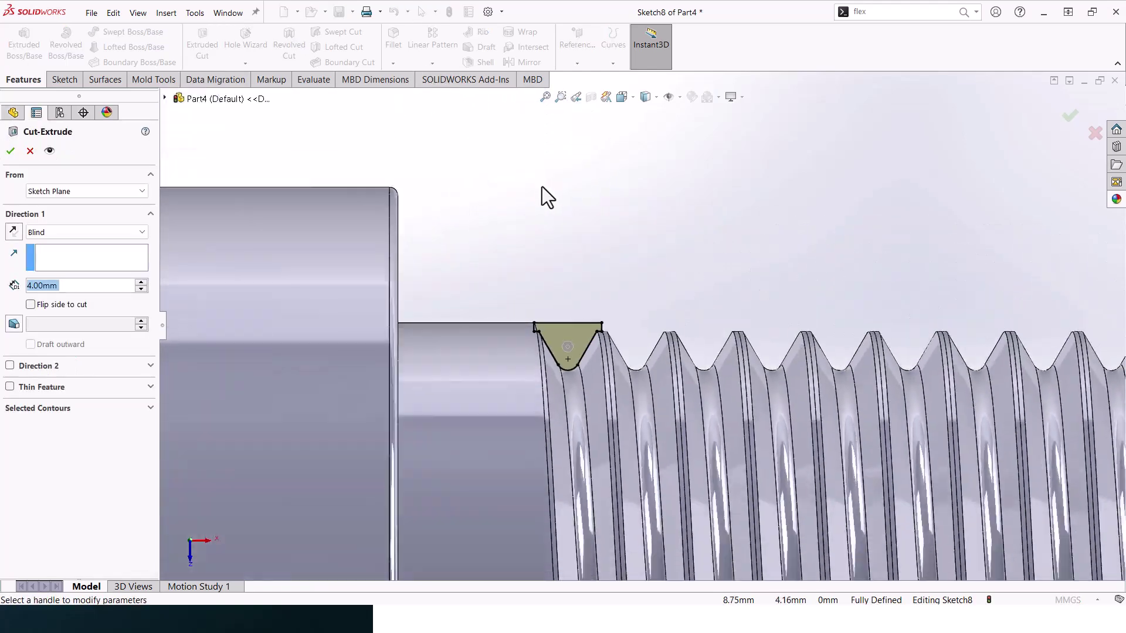
middle_click_drag(542, 186, 468, 310)
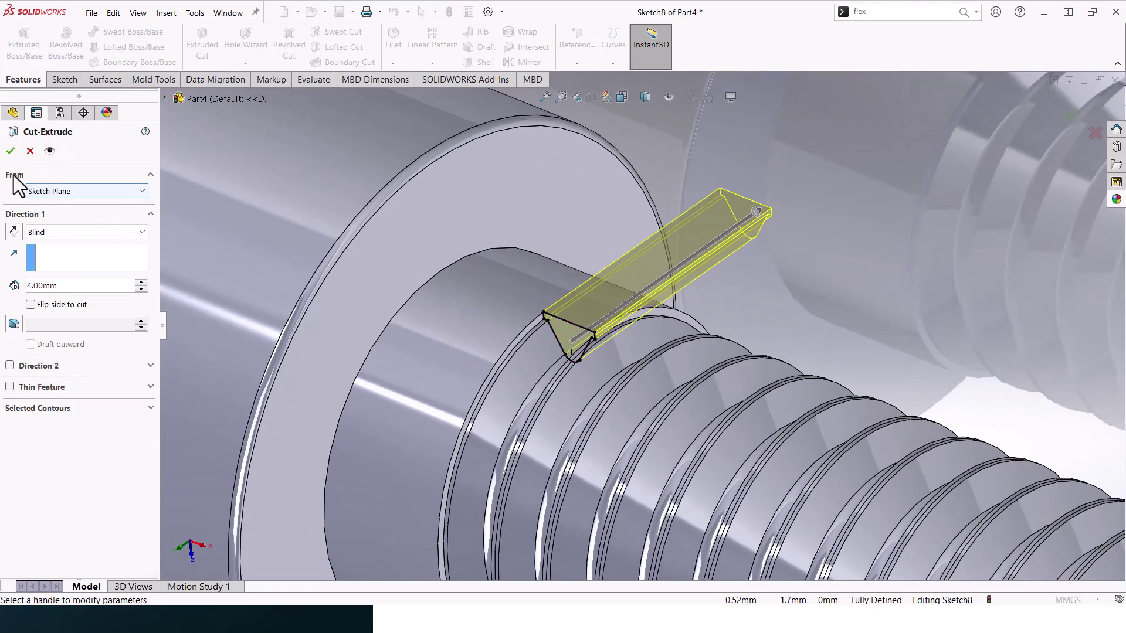
left_click(10, 151)
Fit the bolt in view and switch the scene to Plain White
key("f")
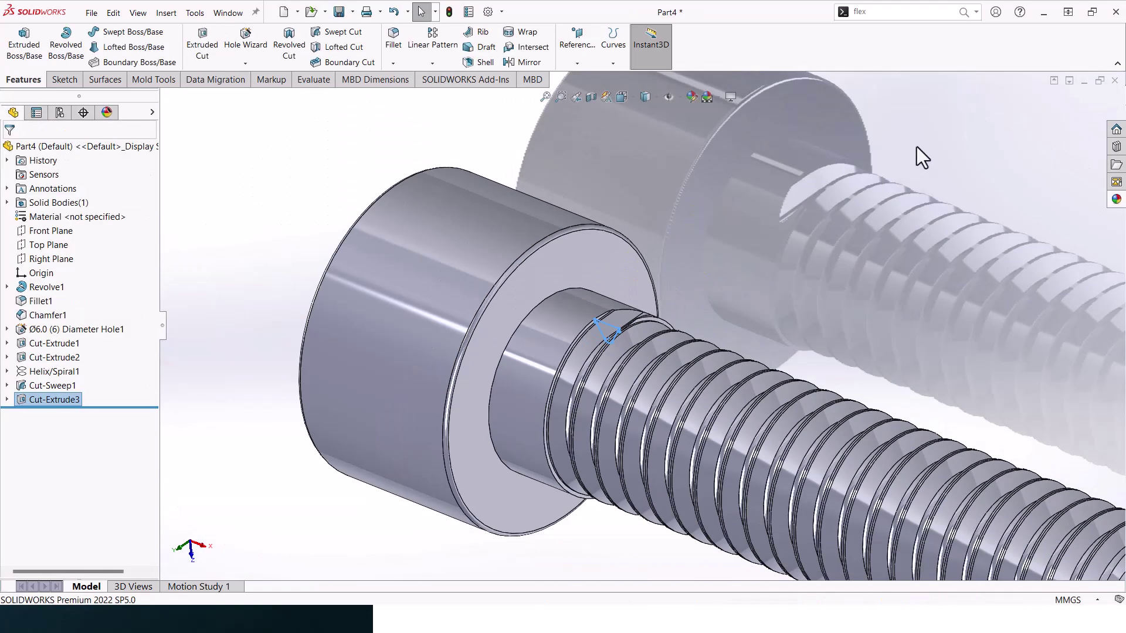
middle_click_drag(874, 174, 915, 328)
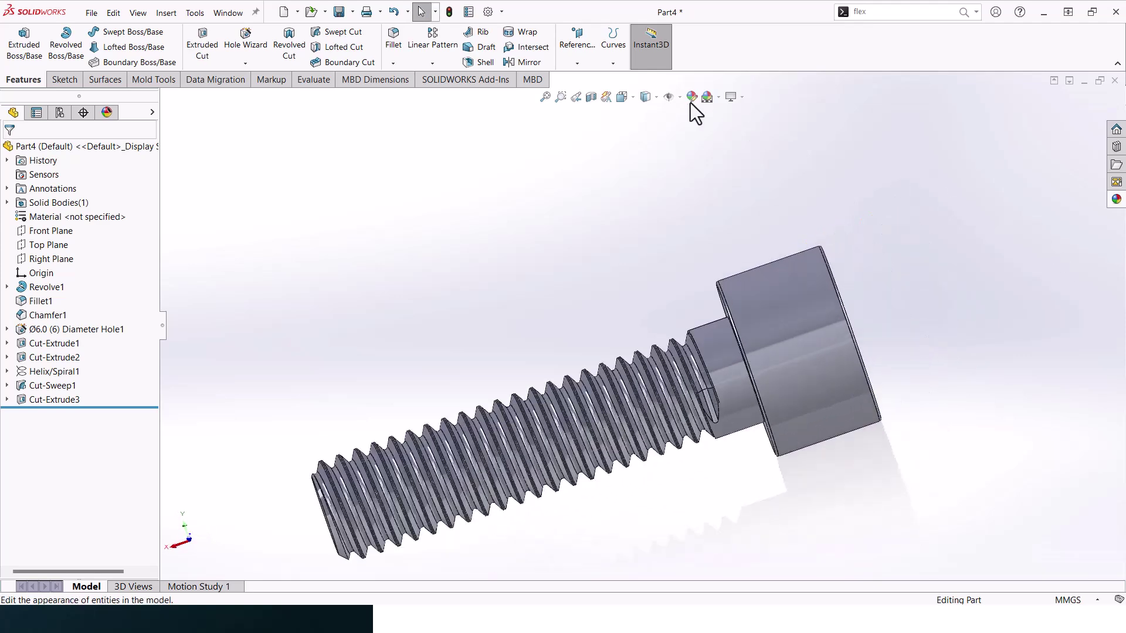
left_click(720, 100)
left_click(726, 129)
middle_click_drag(733, 293, 727, 375)
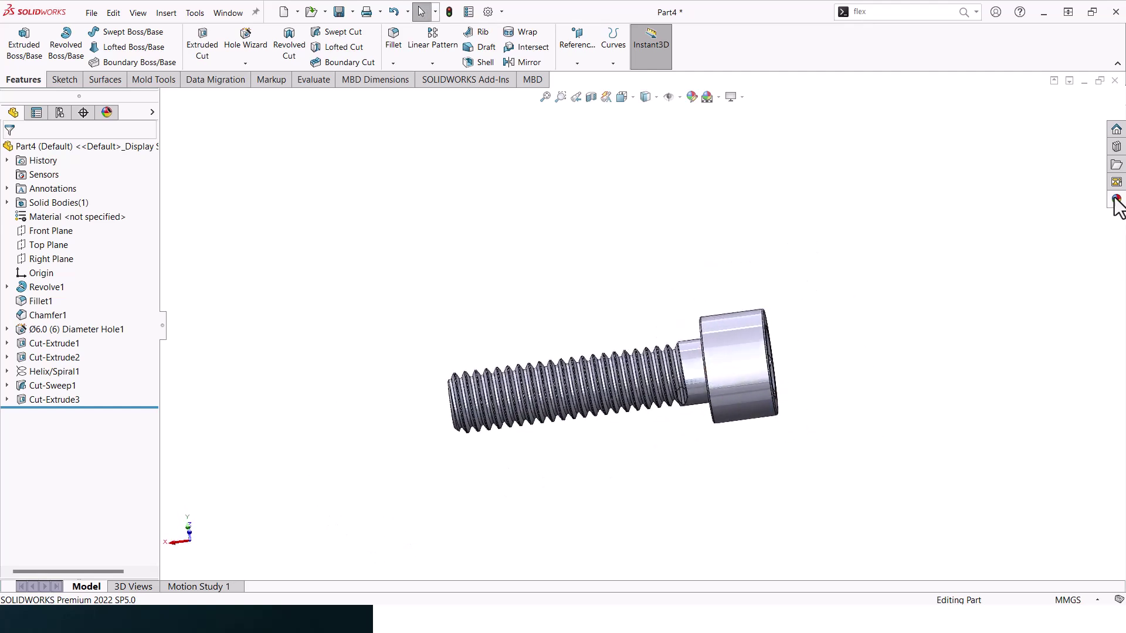
Apply the Metal > Steel carbon steel appearance to the entire bolt body
left_click(1117, 199)
scroll(1026, 393, "up", 2)
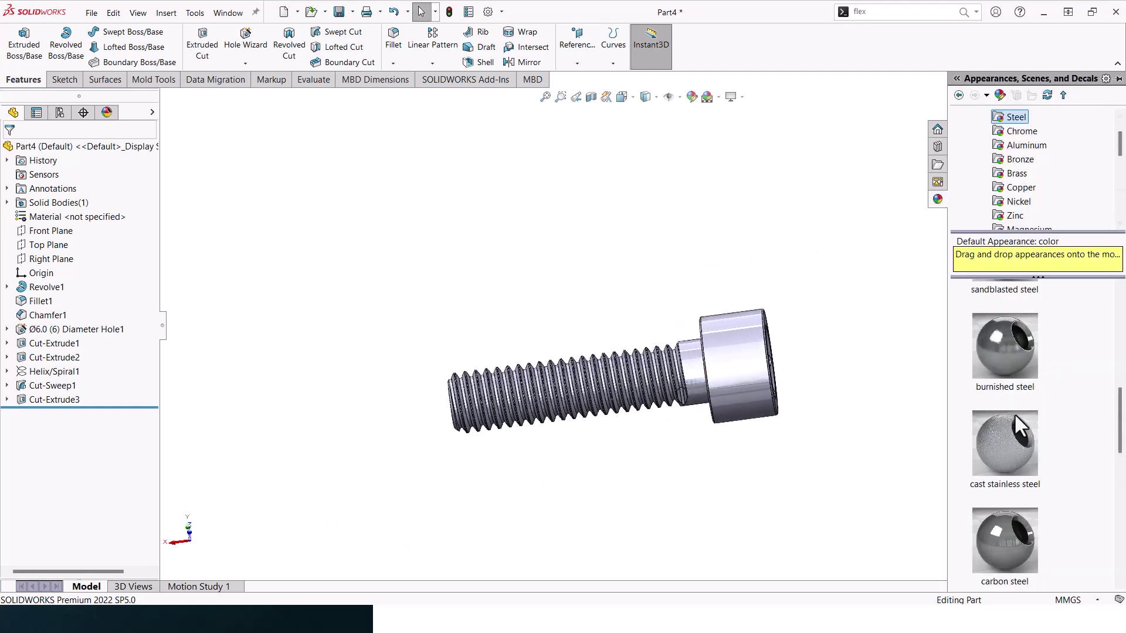
mouse_move(1015, 435)
scroll(1015, 435, "down", 2)
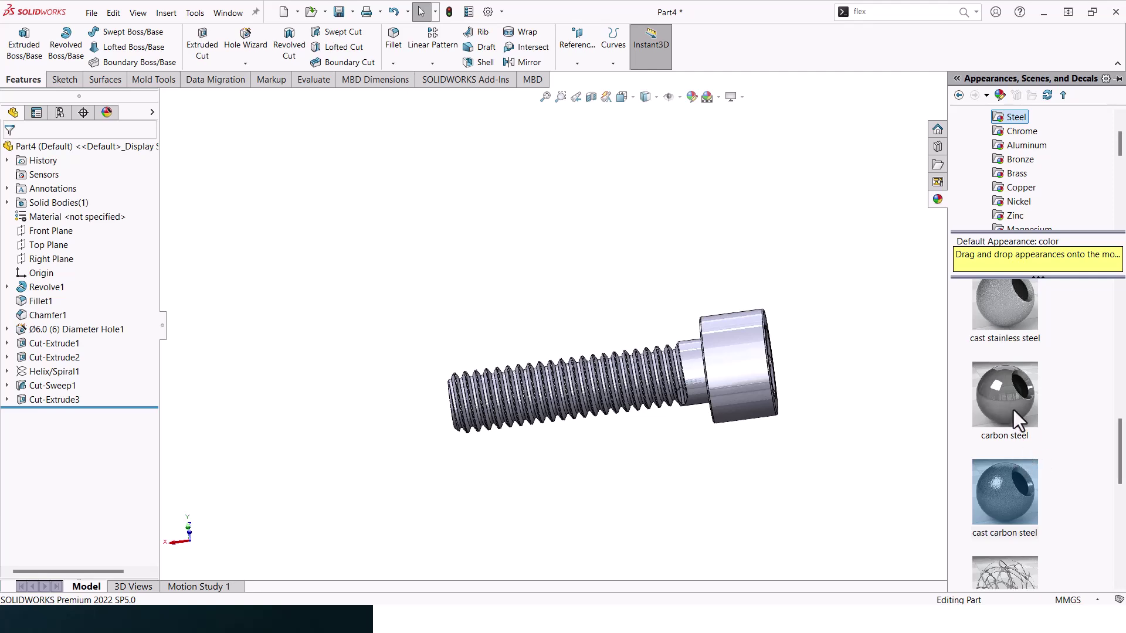
left_click_drag(1012, 409, 752, 363)
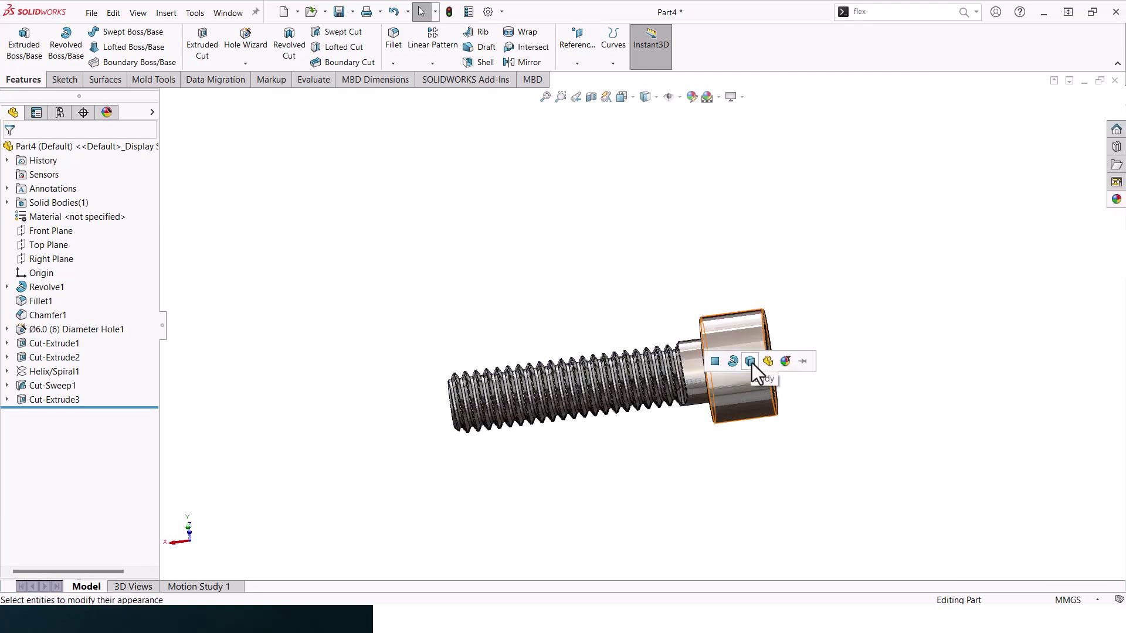
left_click(751, 361)
middle_click_drag(767, 382, 684, 394)
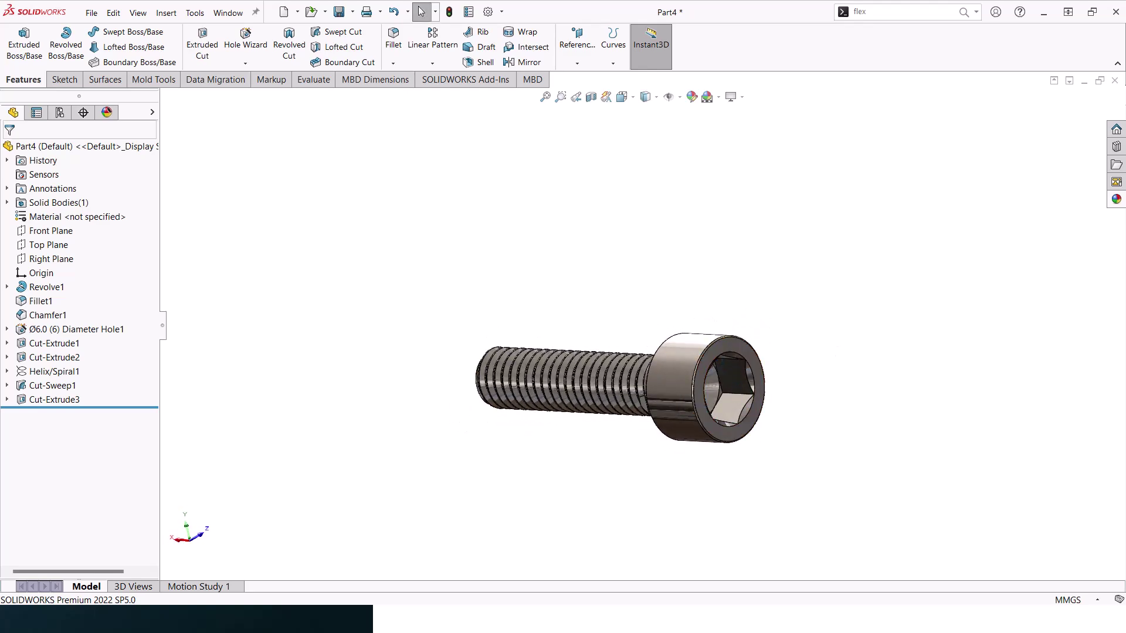